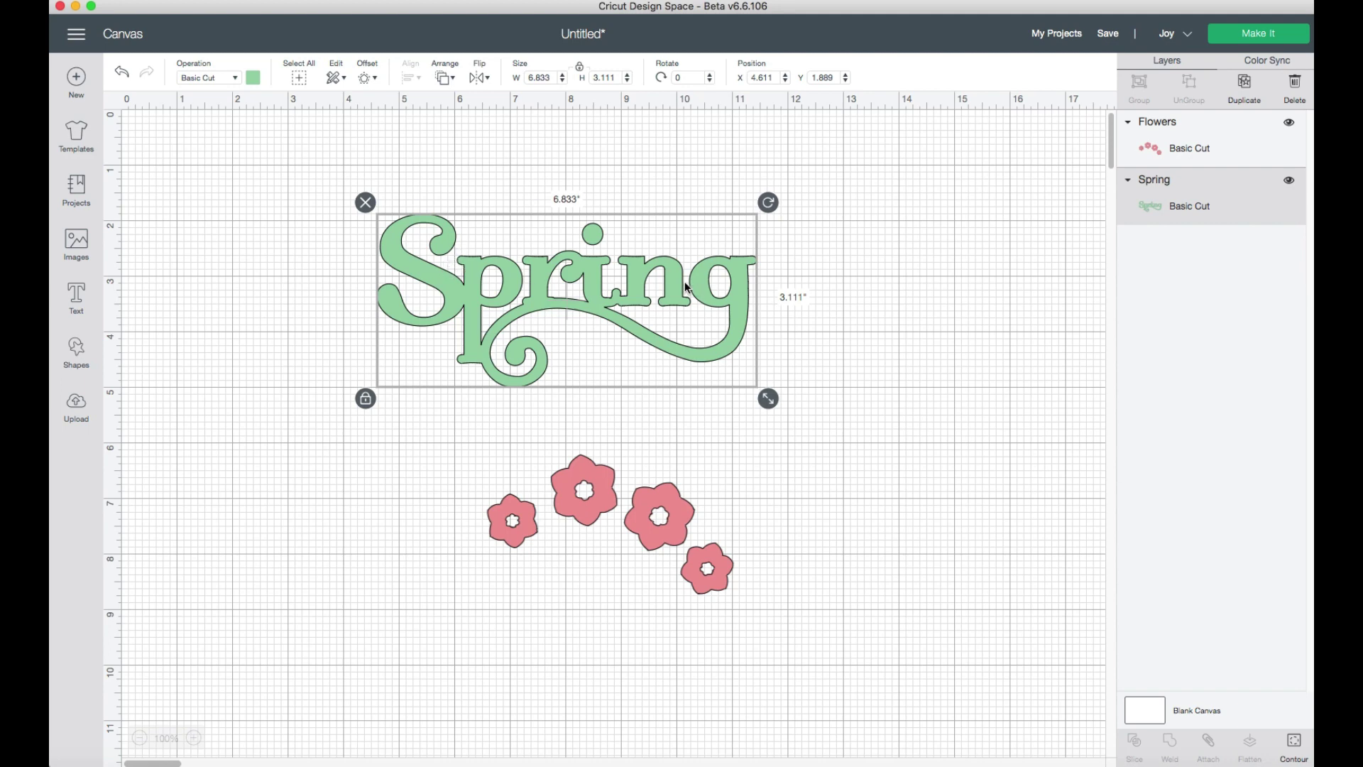
- Move the Spring word slightly left to about X 4.292 in and open its Offset settings
left_click_drag(689, 289, 671, 290)
left_click(541, 146)
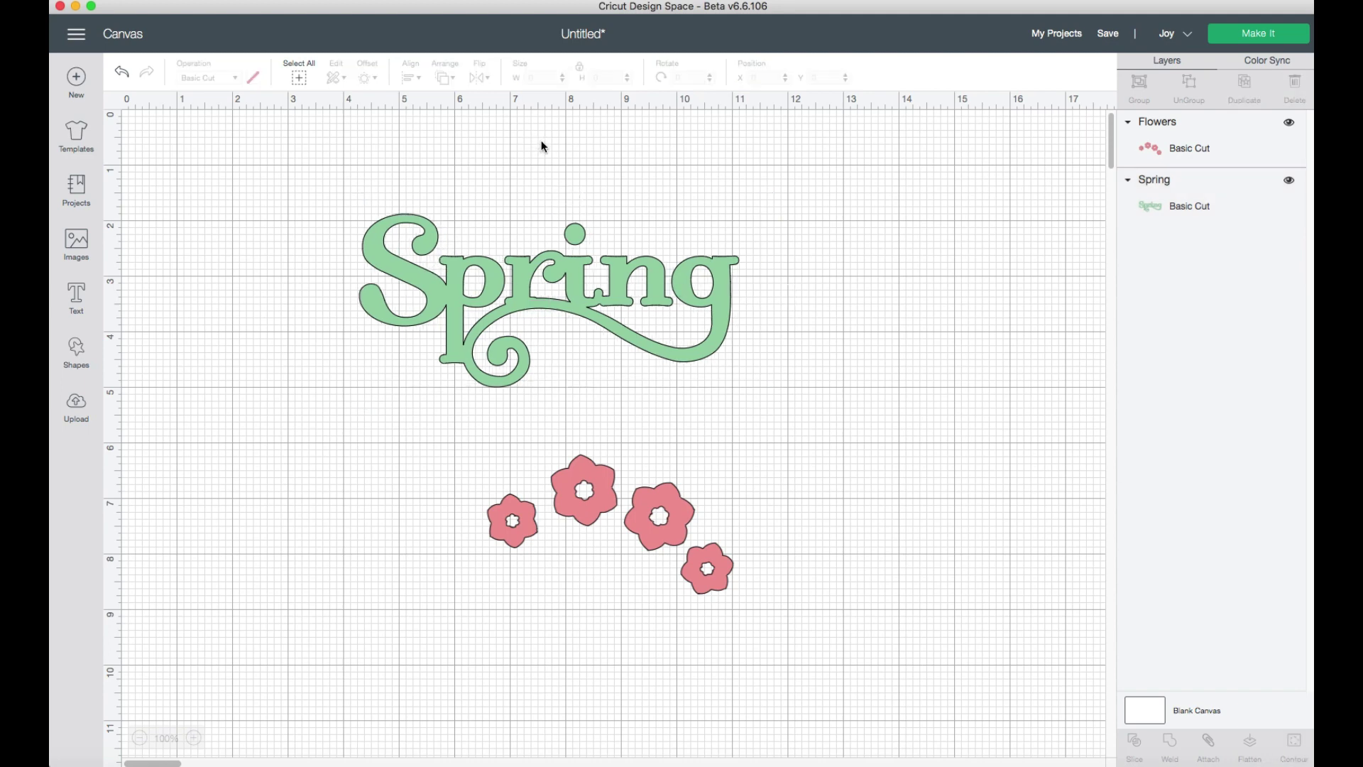
left_click(514, 271)
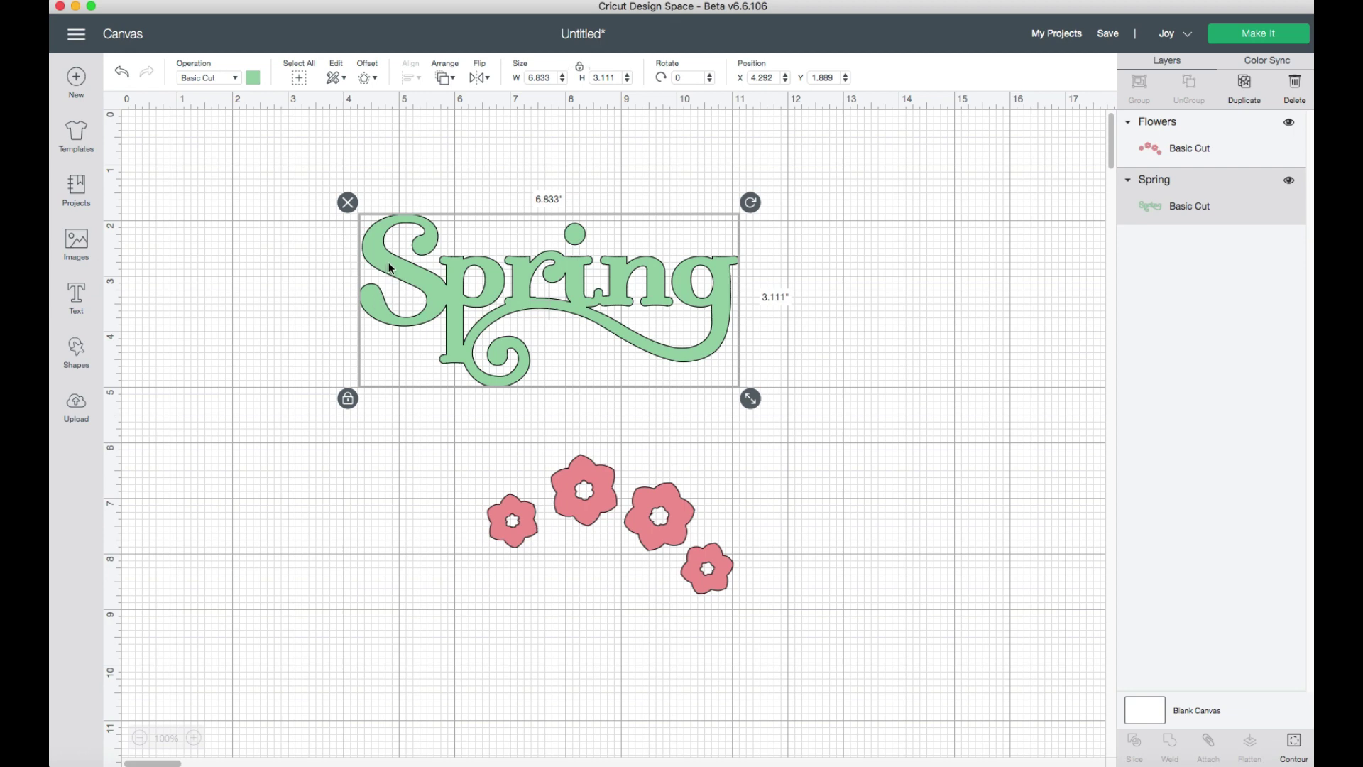
left_click(367, 79)
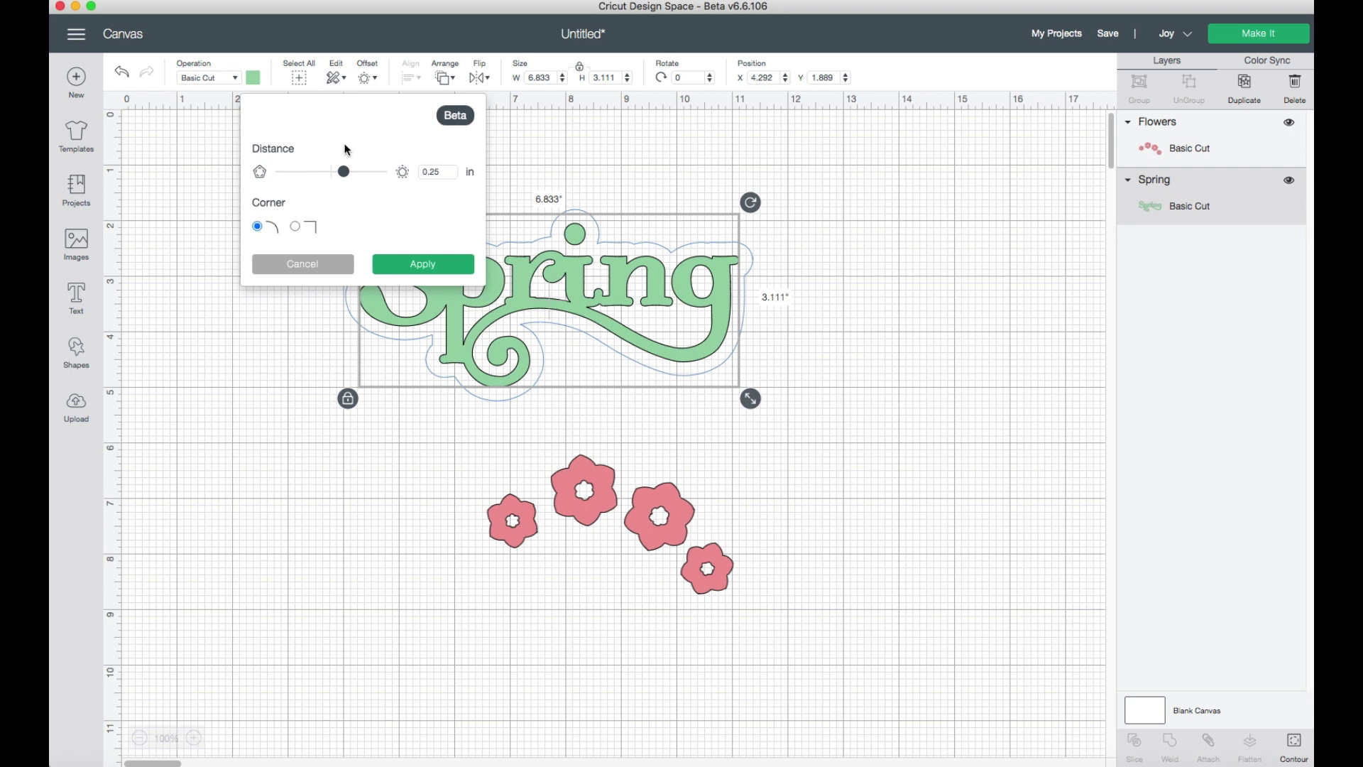
- Preview the Spring word's offset at about 0.583 in and at 1 in
left_click_drag(346, 178, 363, 176)
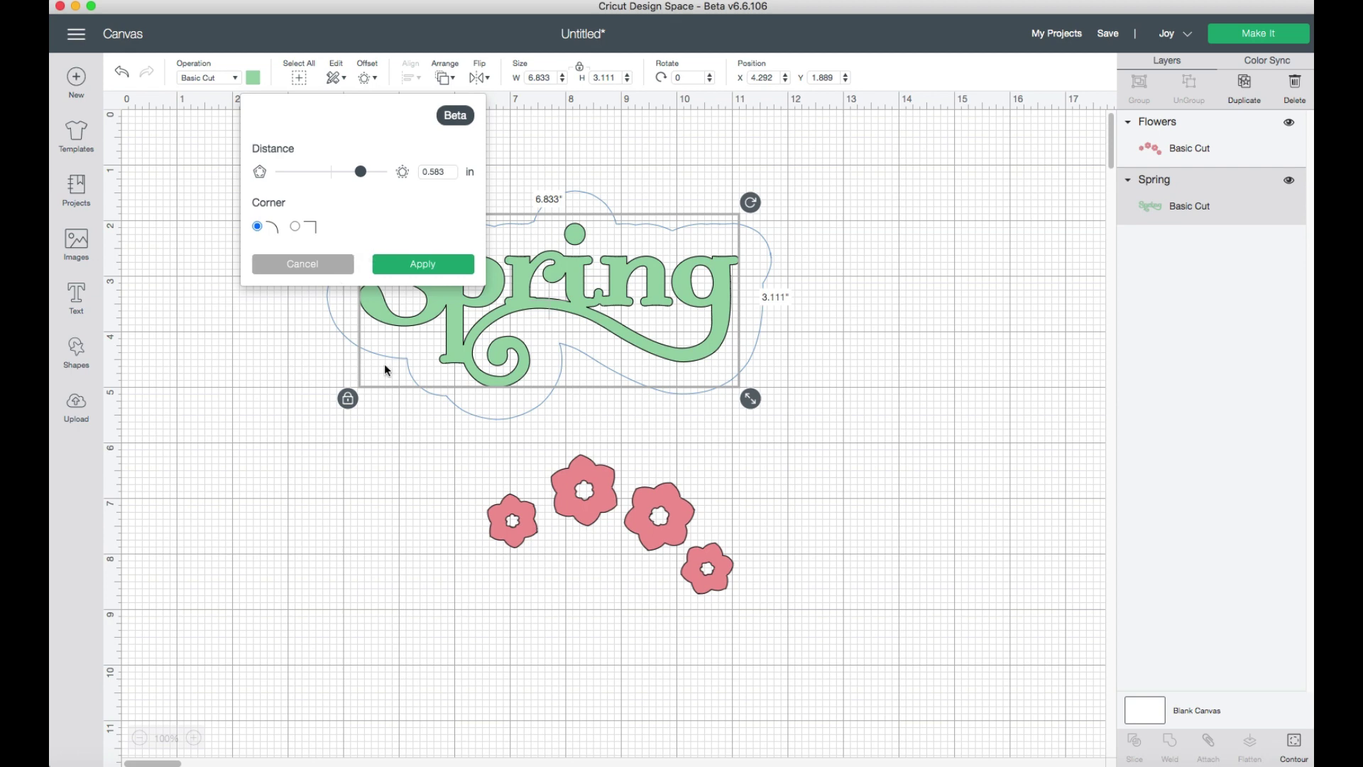
double_click(448, 171)
type("1")
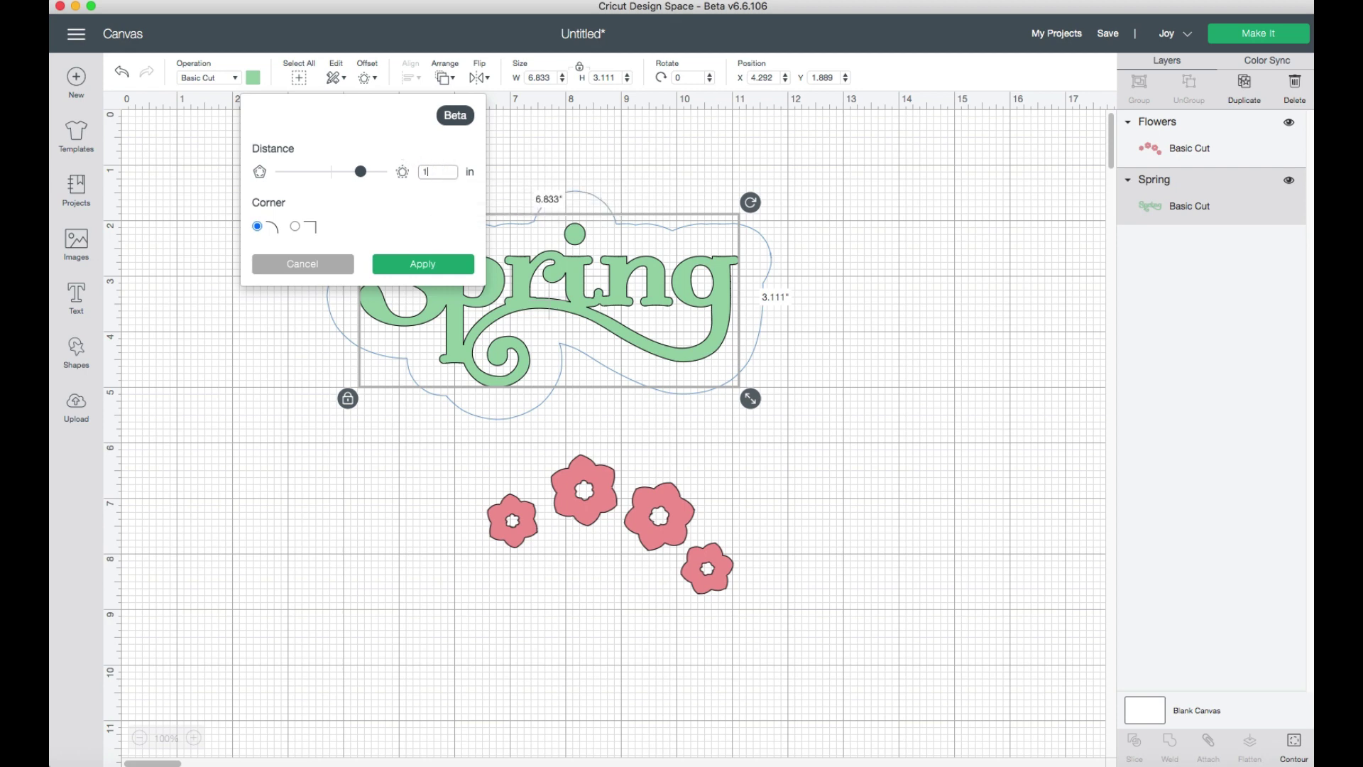
key("Return")
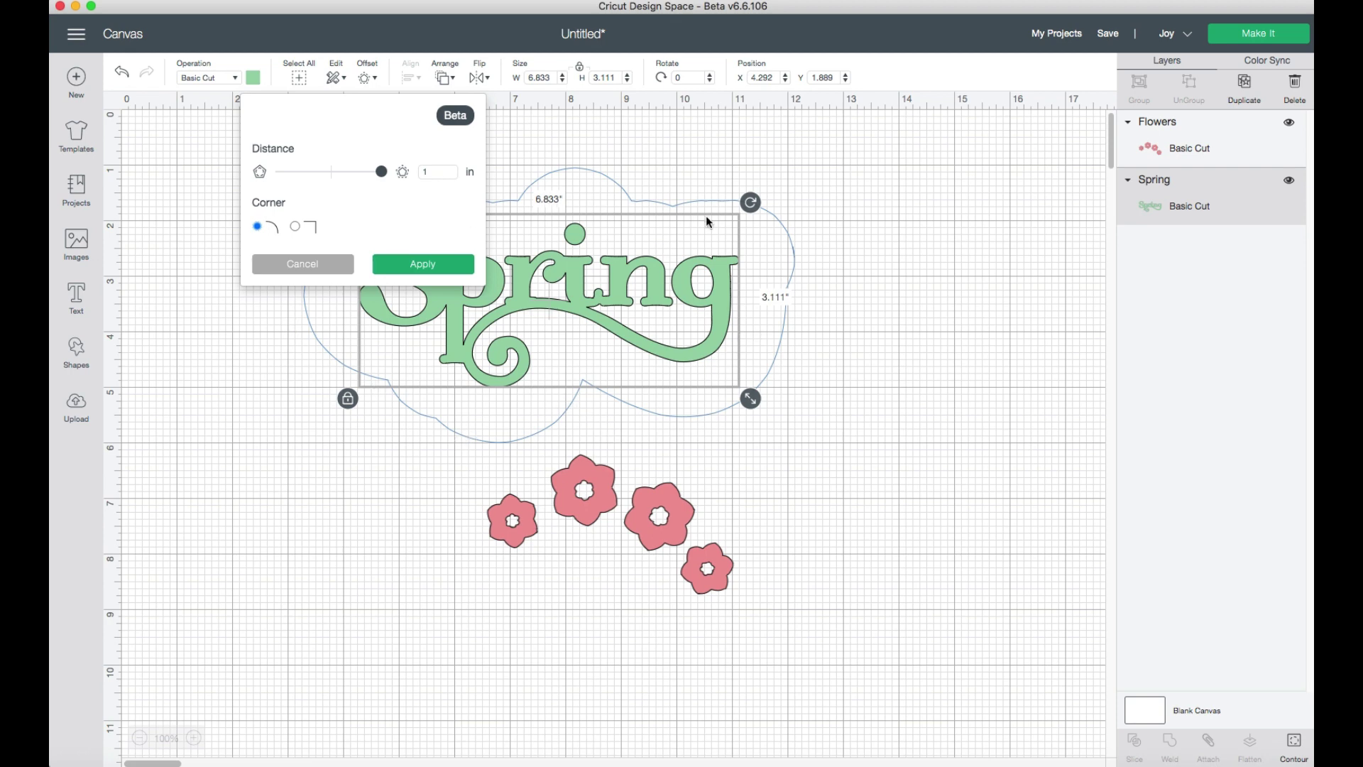
- Create a 0.25 in offset with rounded corners around the Spring word
double_click(440, 171)
type(".25")
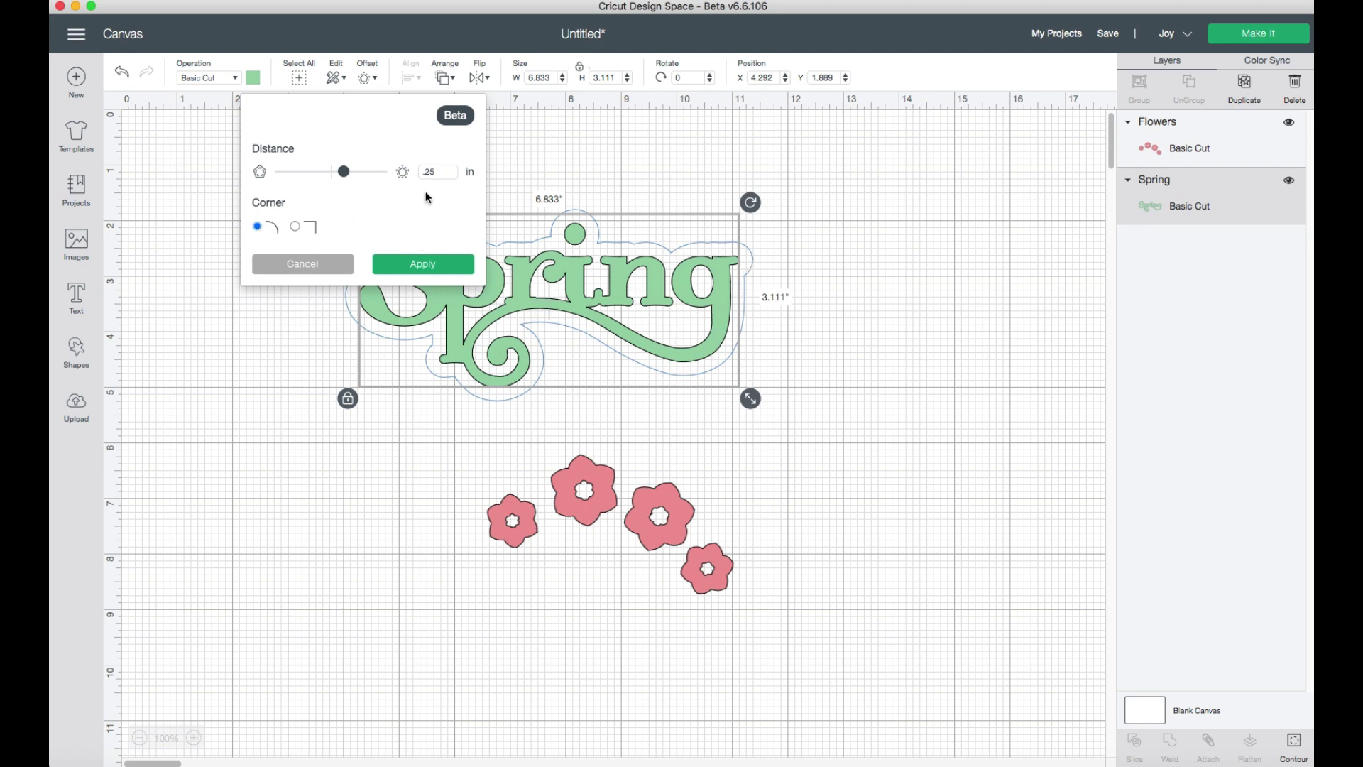
left_click(421, 267)
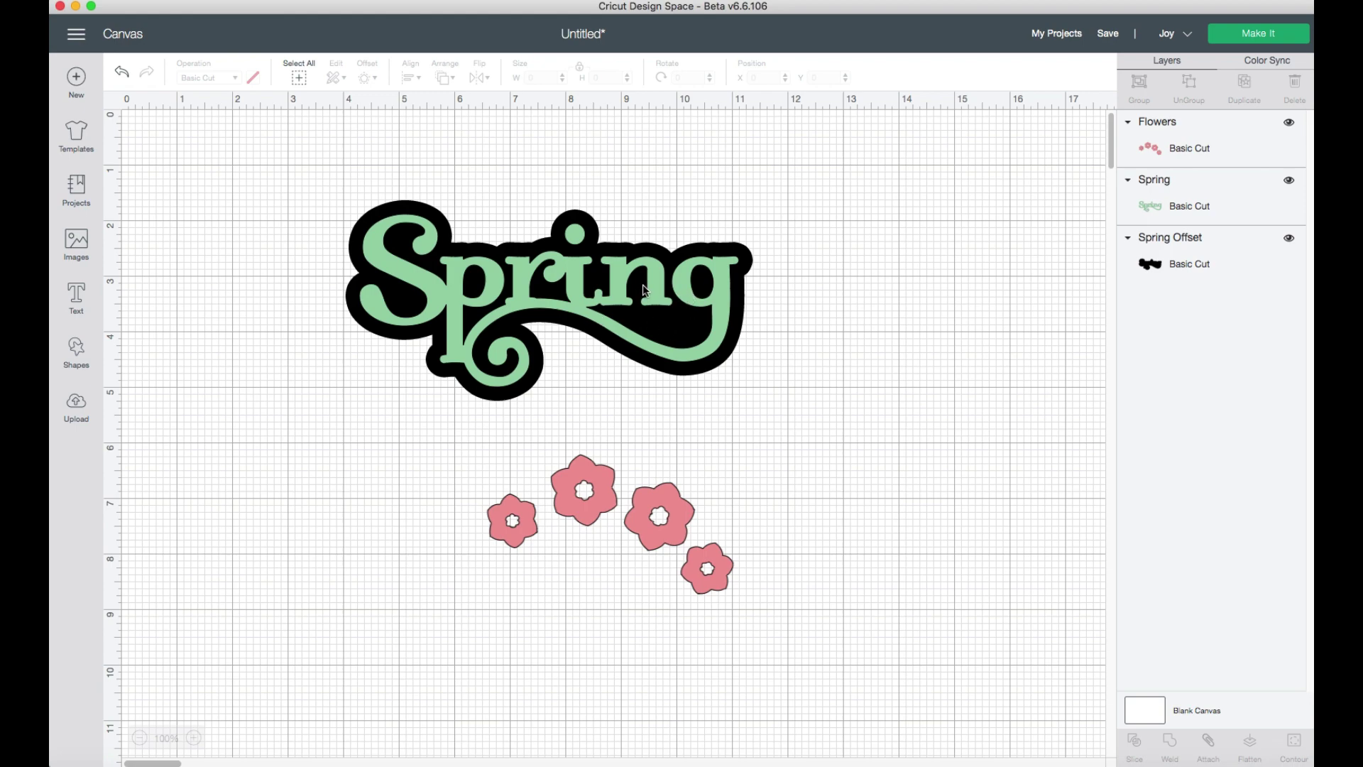
- Move the green Spring word off its black offset and place it back on top
left_click_drag(624, 274, 901, 399)
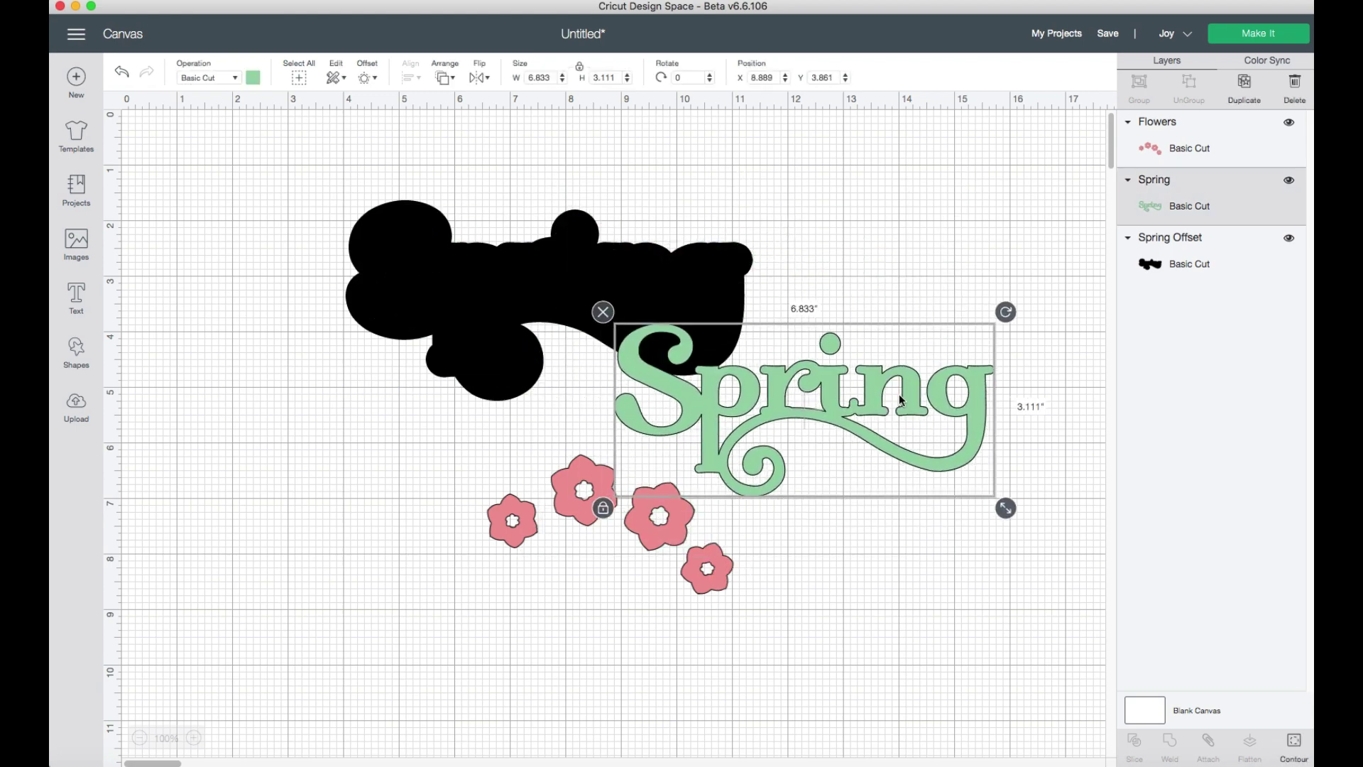
left_click_drag(747, 408, 477, 290)
left_click(486, 157)
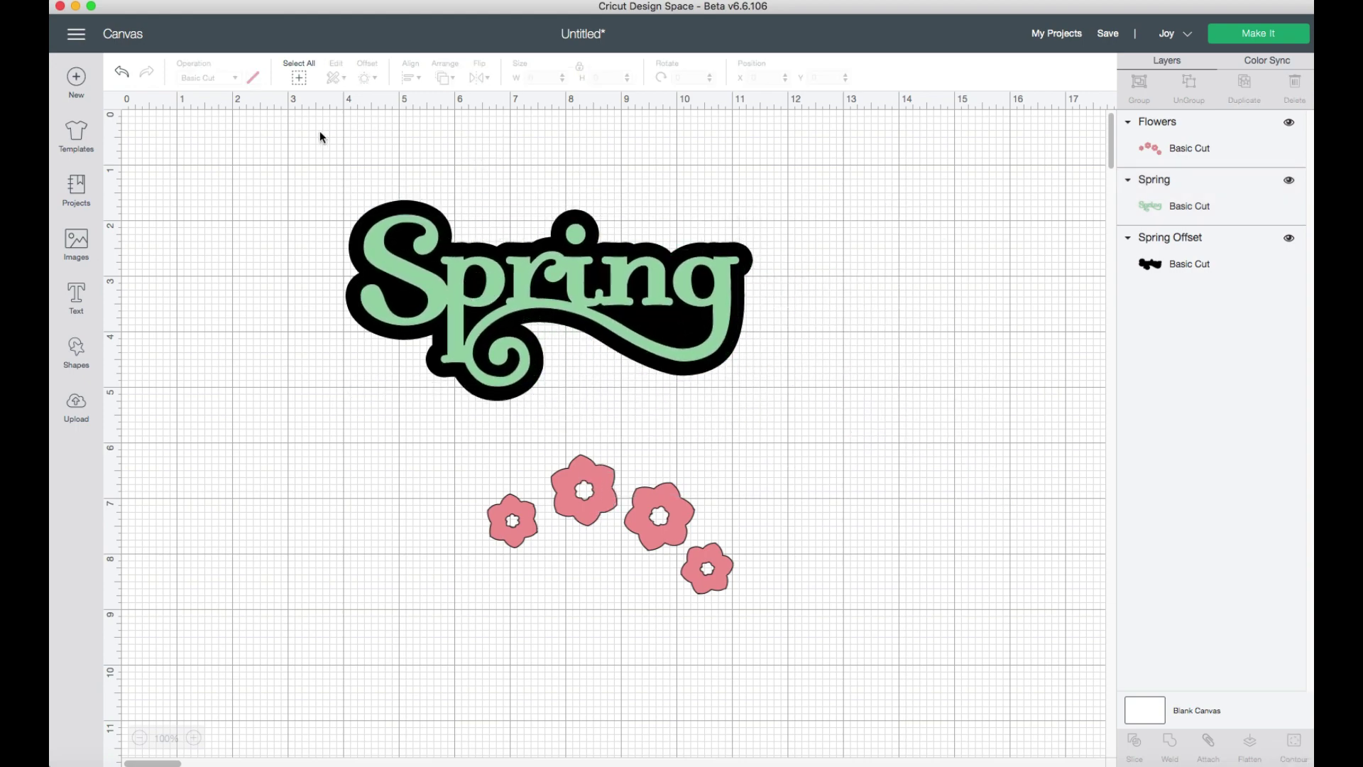
- Try grouping the Spring word with its black offset, and undo the grouping
left_click_drag(292, 143, 871, 405)
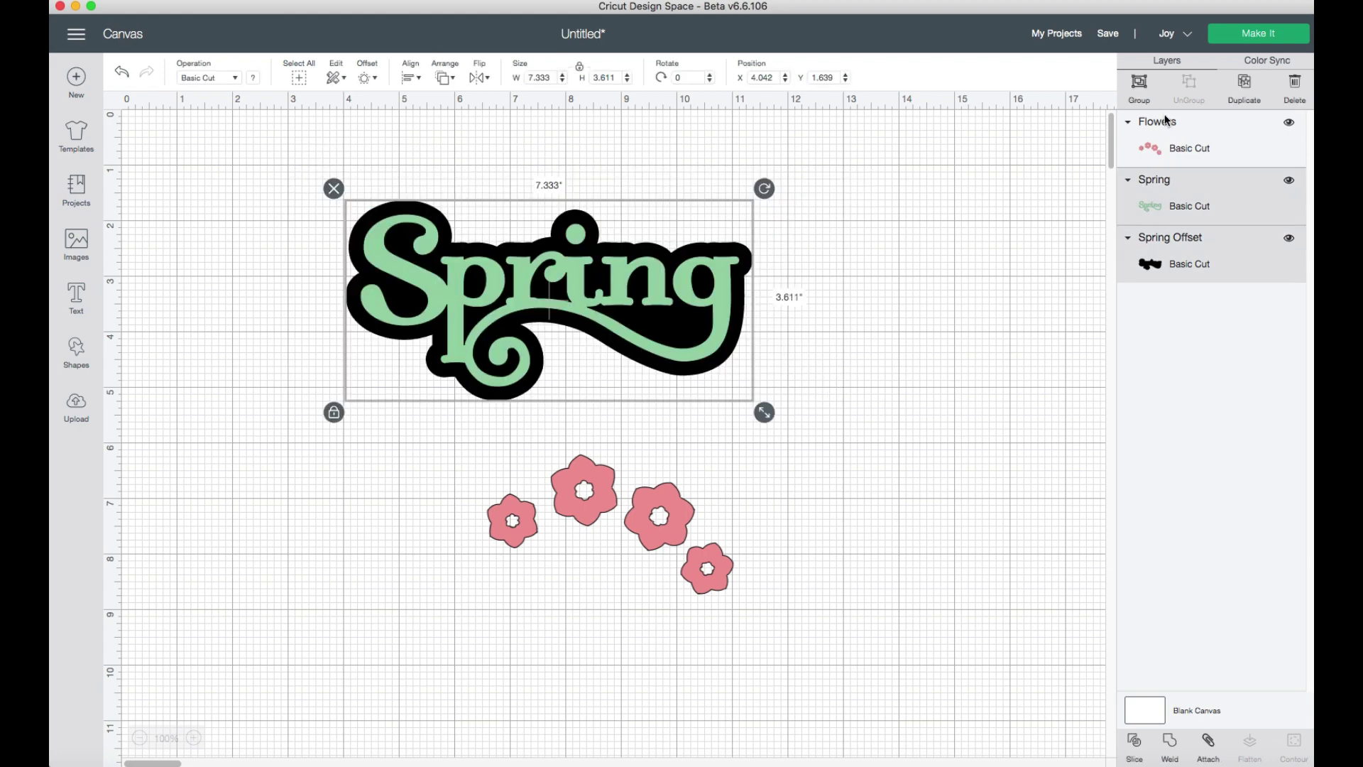
left_click(1140, 84)
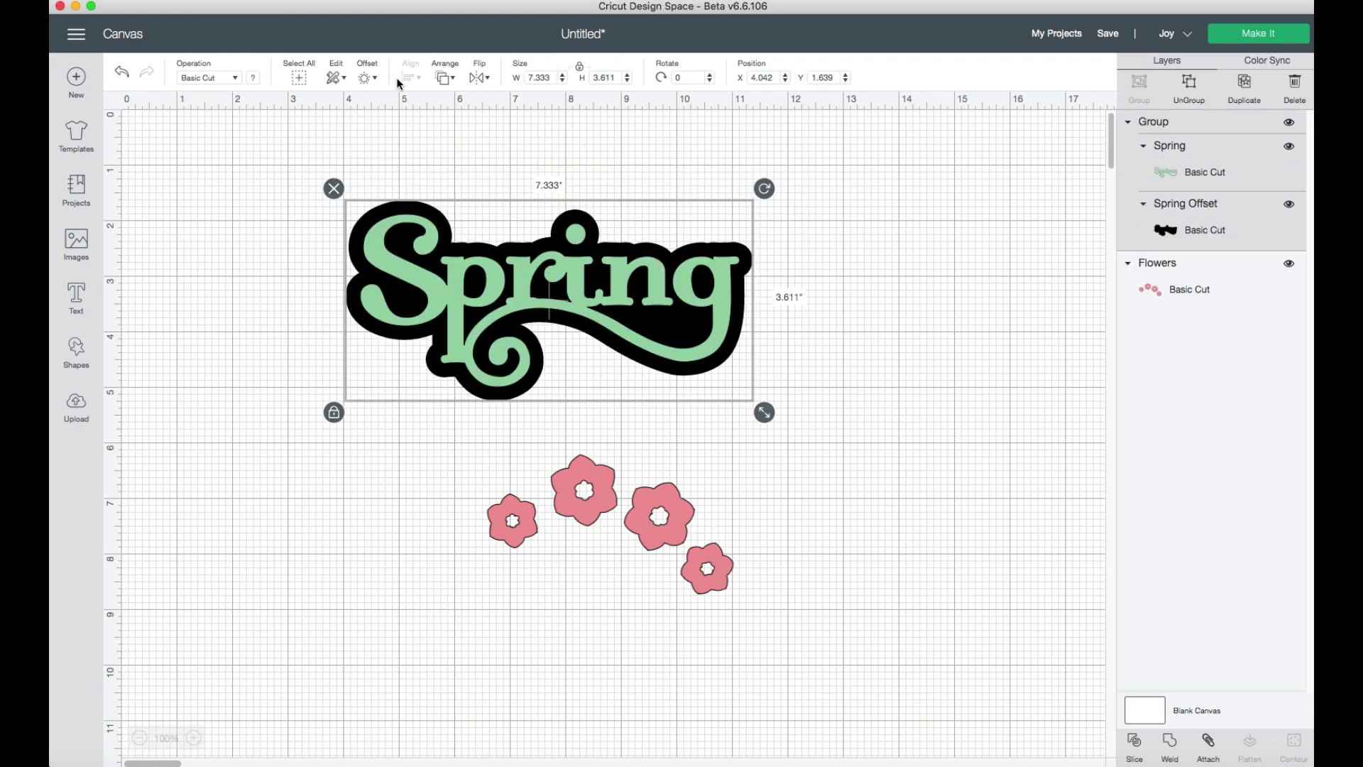
left_click(122, 71)
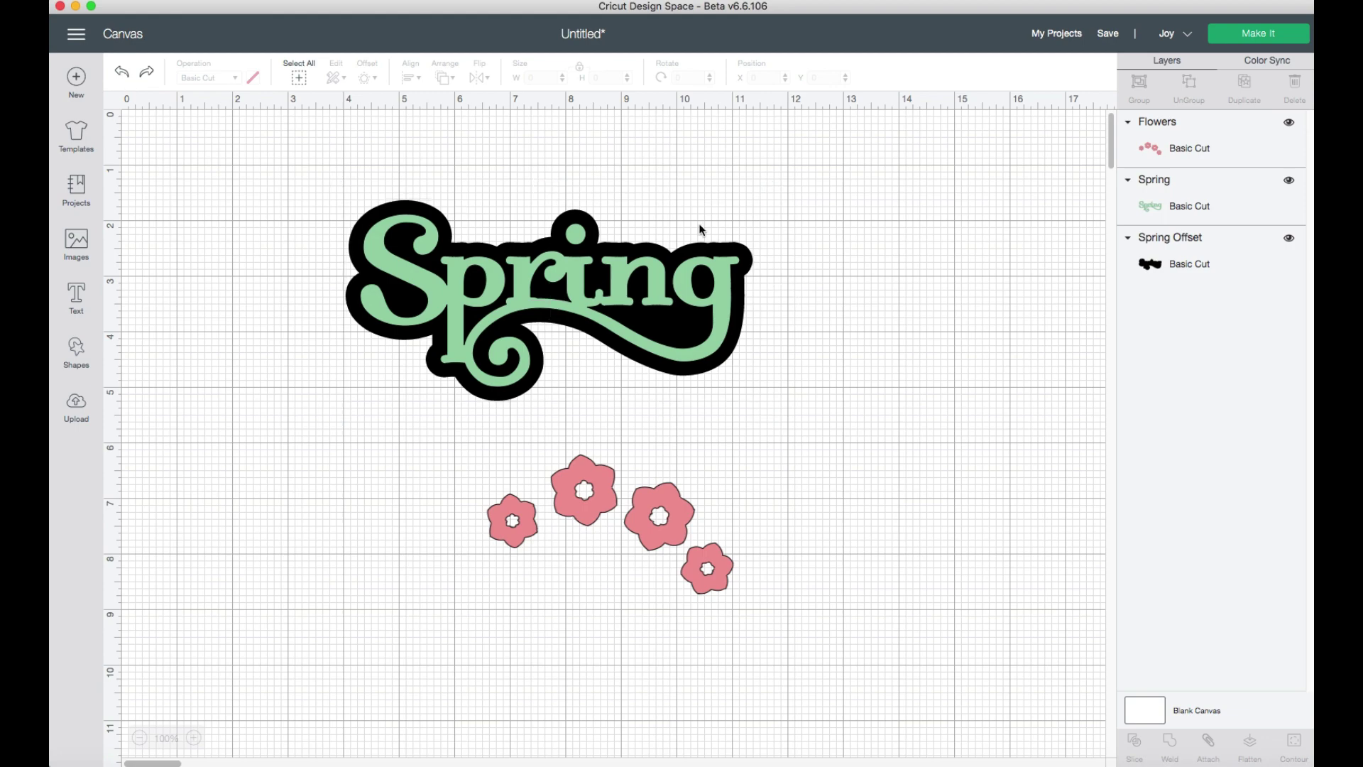
- Pull the ungrouped Spring word away from its offset and realign it so the black border is even all around
left_click(683, 276)
left_click_drag(683, 276, 1008, 422)
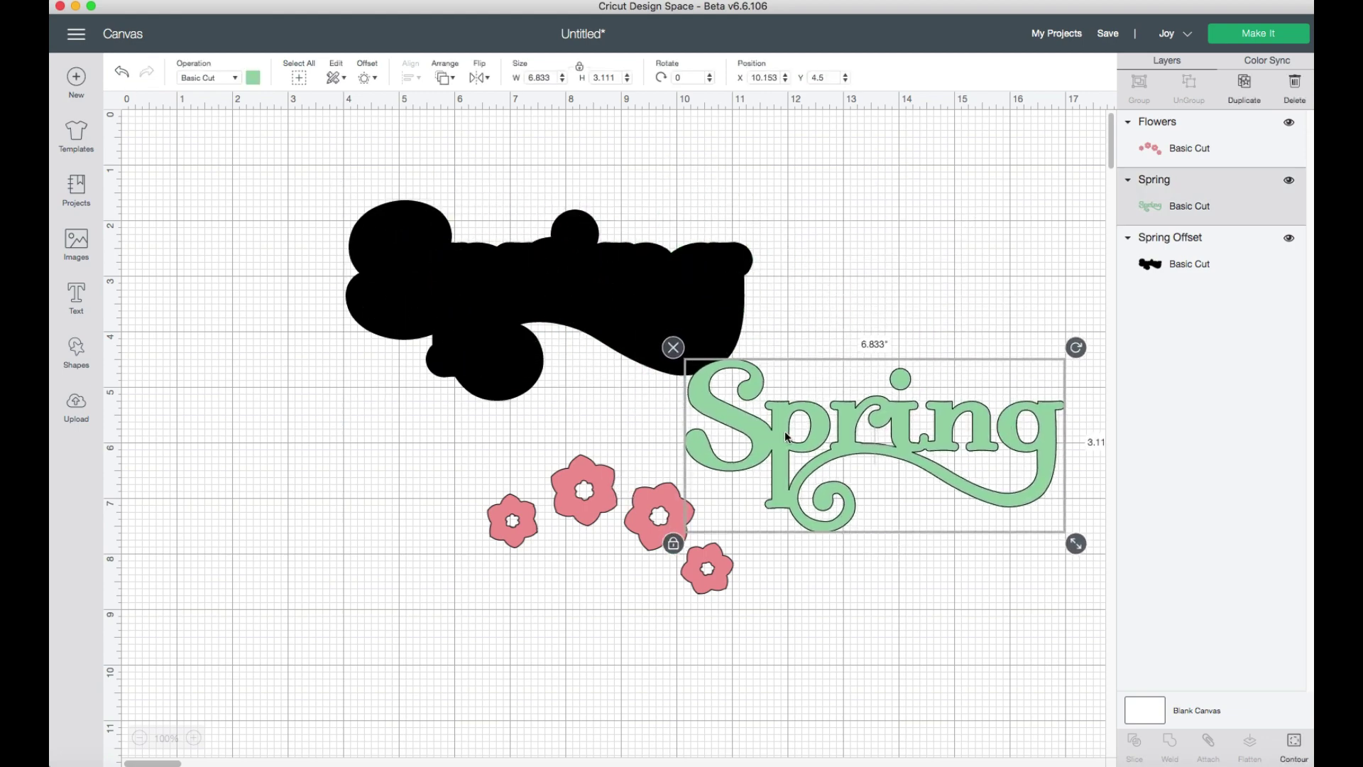
left_click_drag(886, 430, 562, 304)
left_click(845, 350)
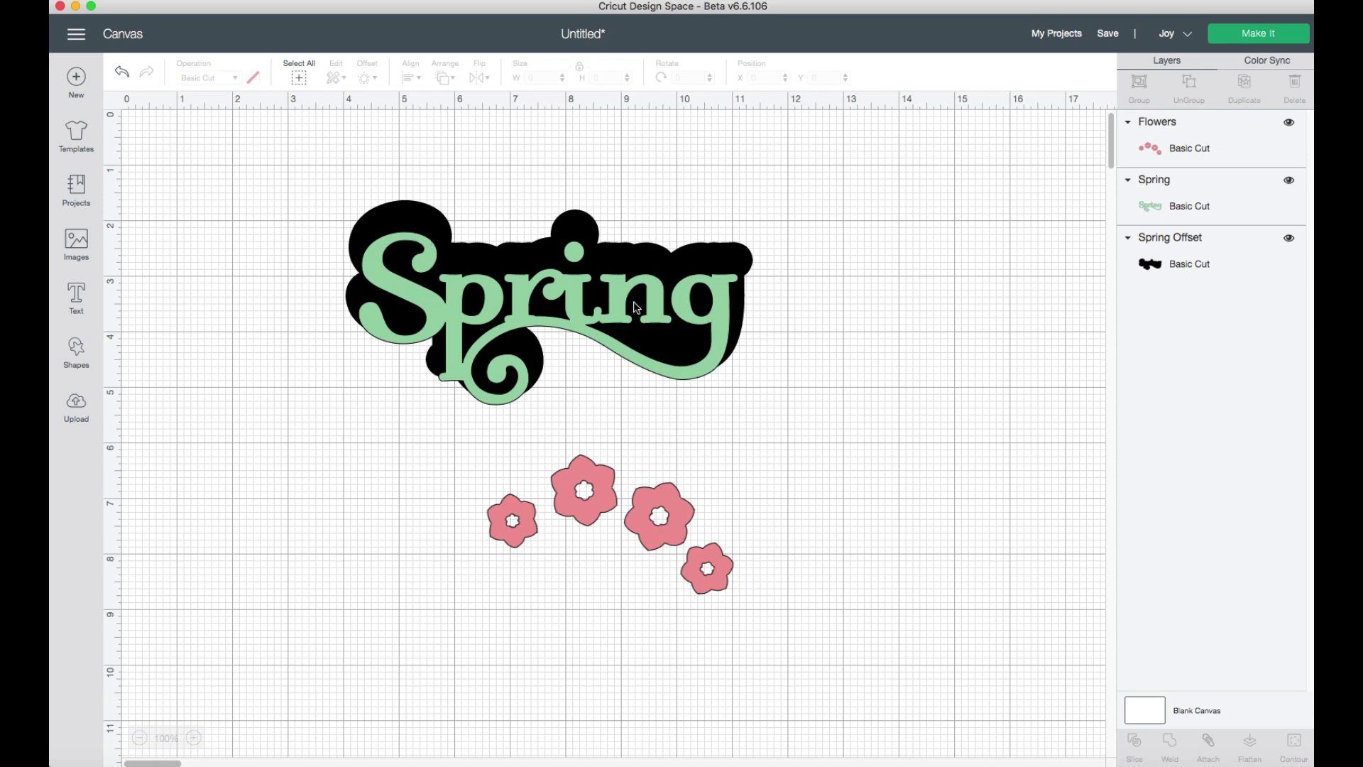
left_click_drag(634, 311, 634, 290)
left_click(896, 295)
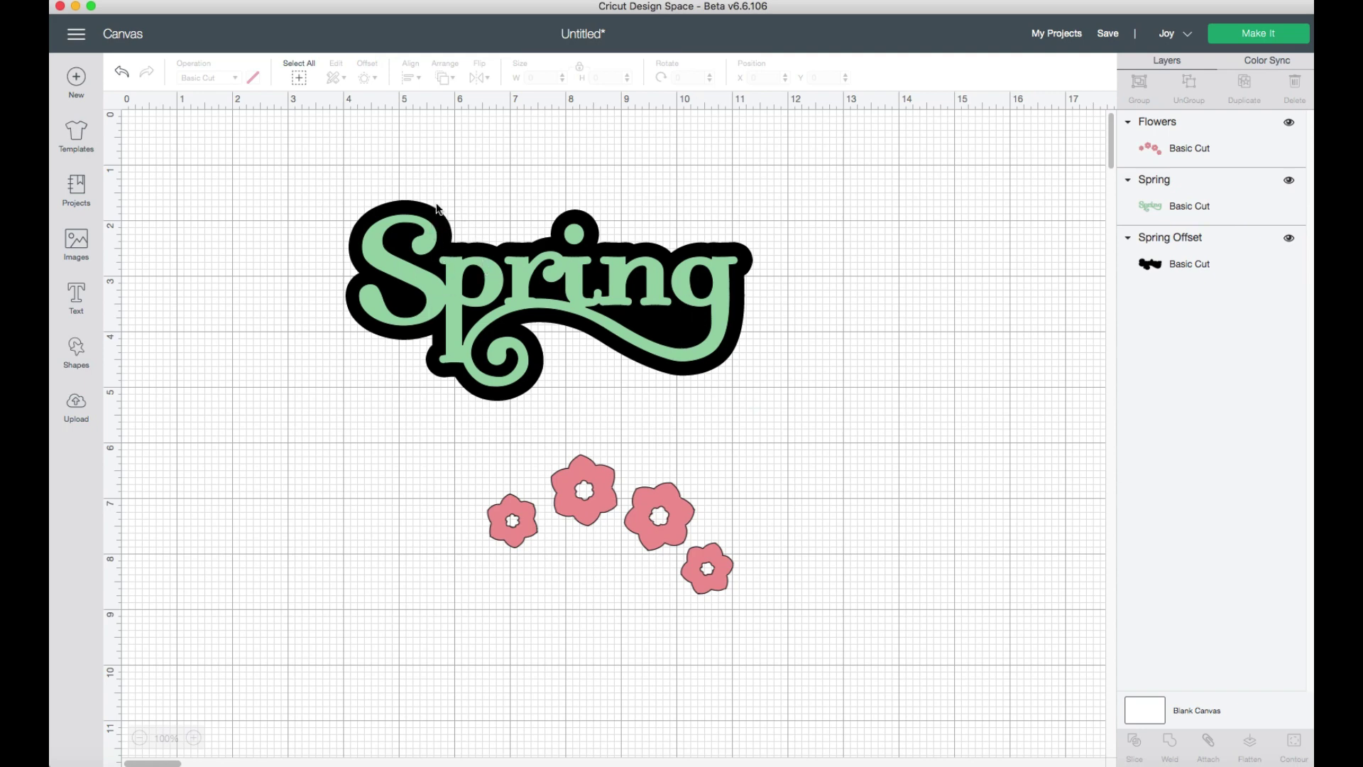
- Create a welded, rounded second offset of about 0.347 in around the Spring word and its black offset together
left_click_drag(342, 162, 873, 414)
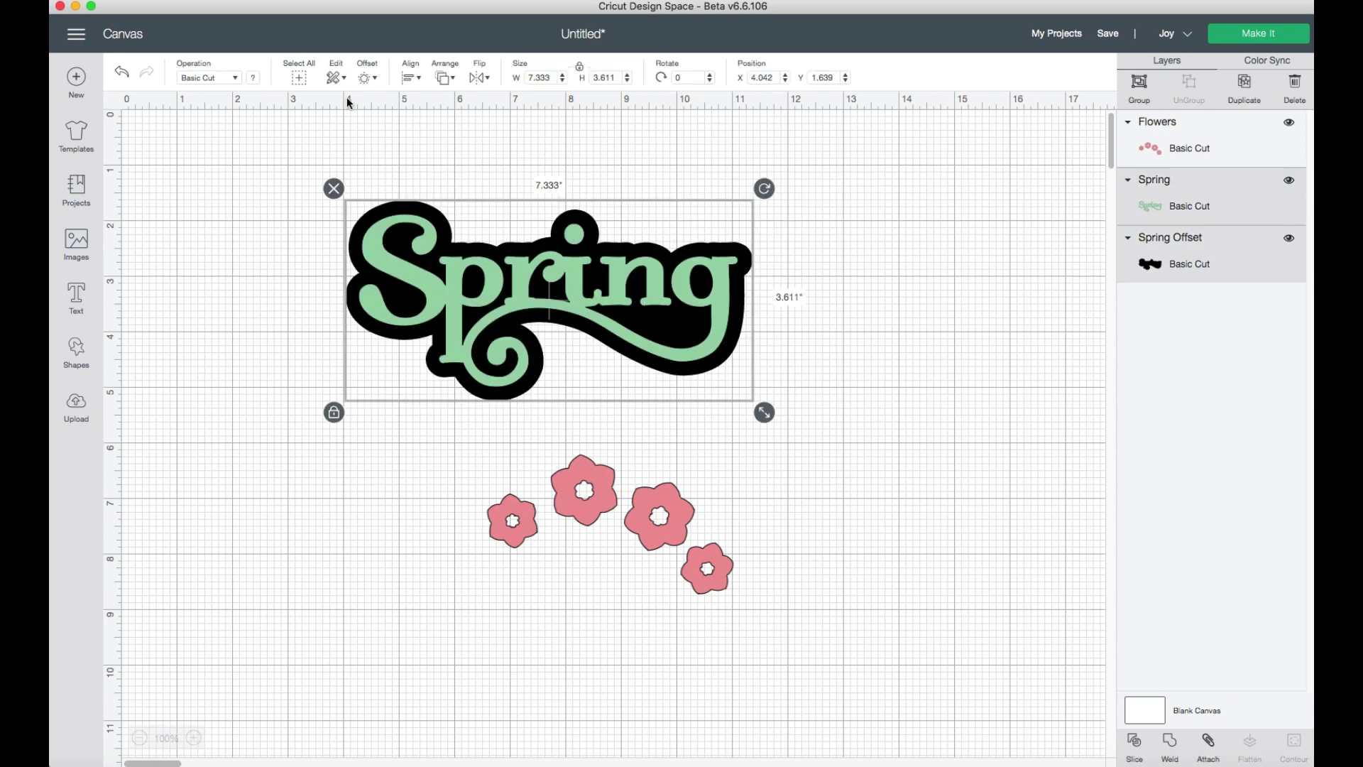
left_click(372, 82)
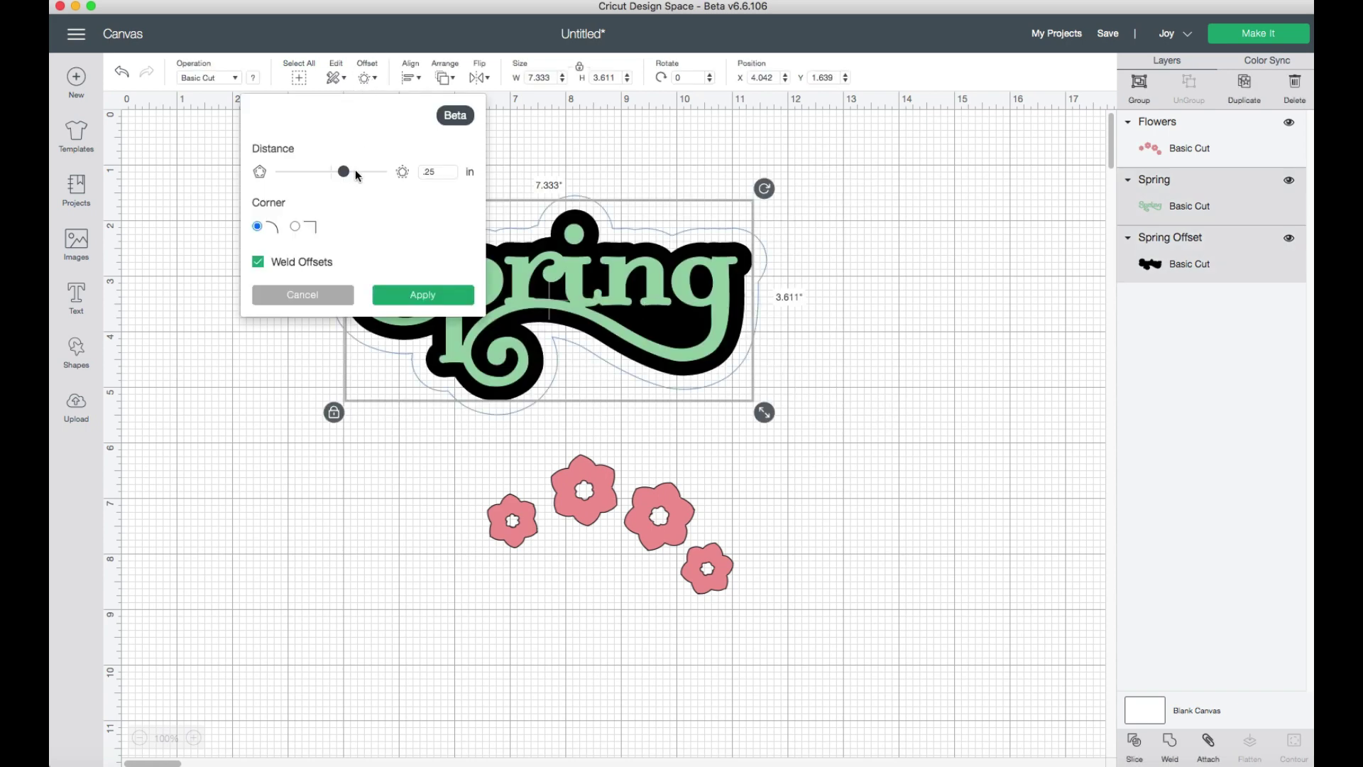
left_click_drag(344, 176, 347, 171)
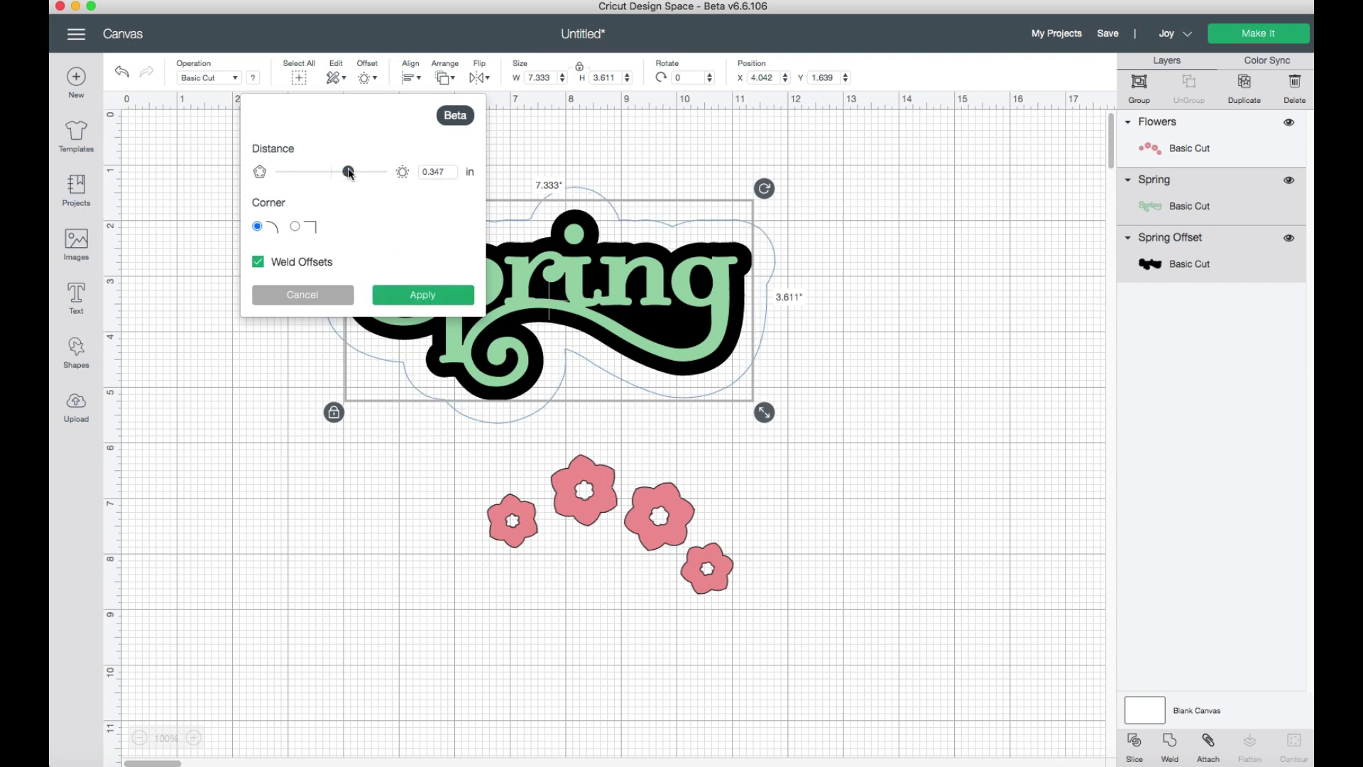
left_click(411, 295)
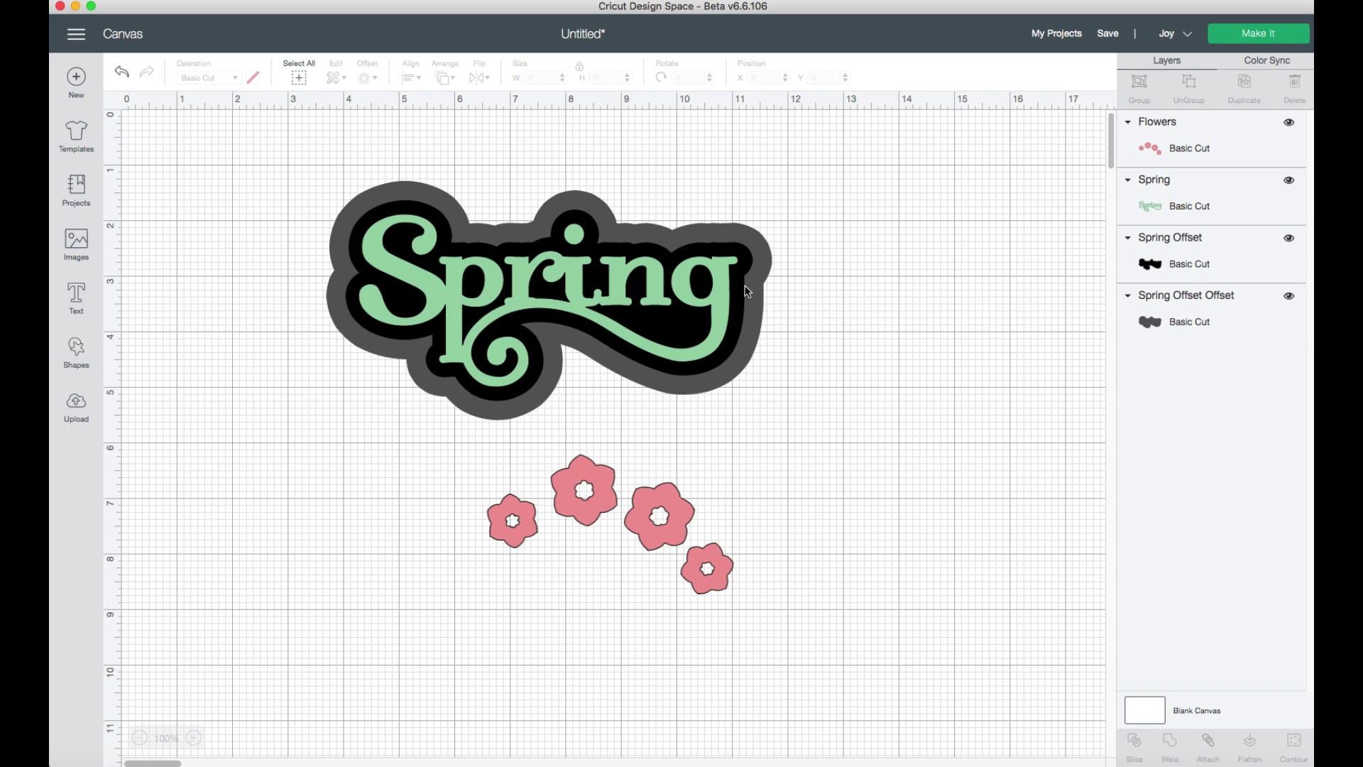
- Recolor the outer Spring offset layer to light periwinkle, trying light pink first
left_click(1148, 324)
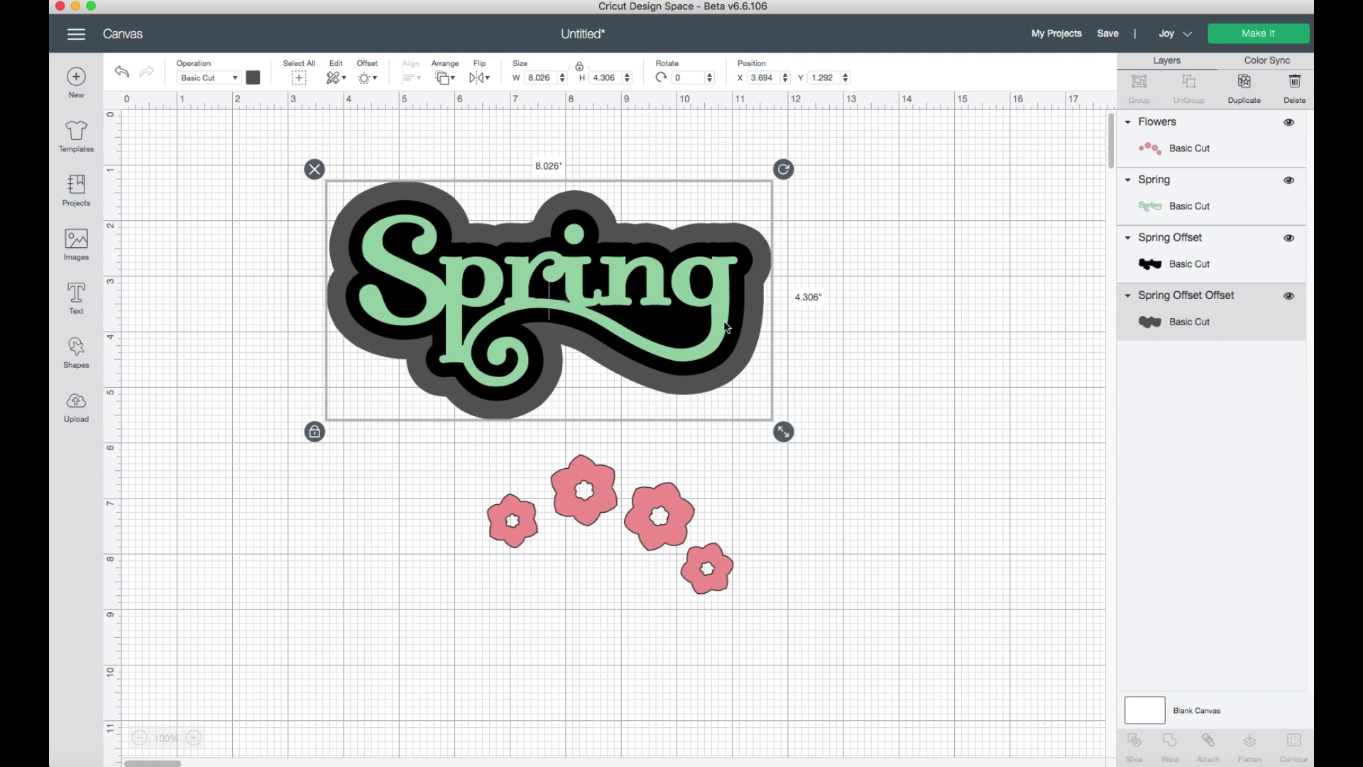
left_click(253, 79)
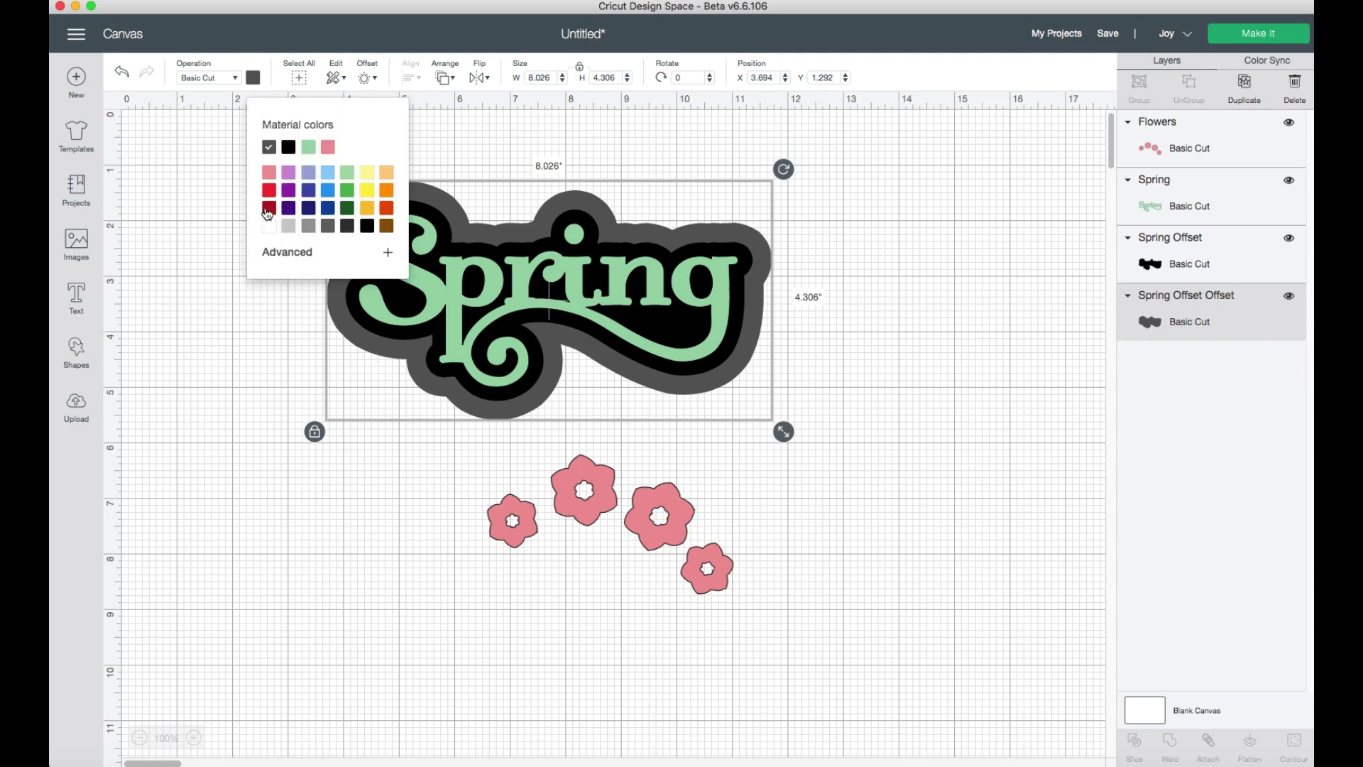
left_click(271, 175)
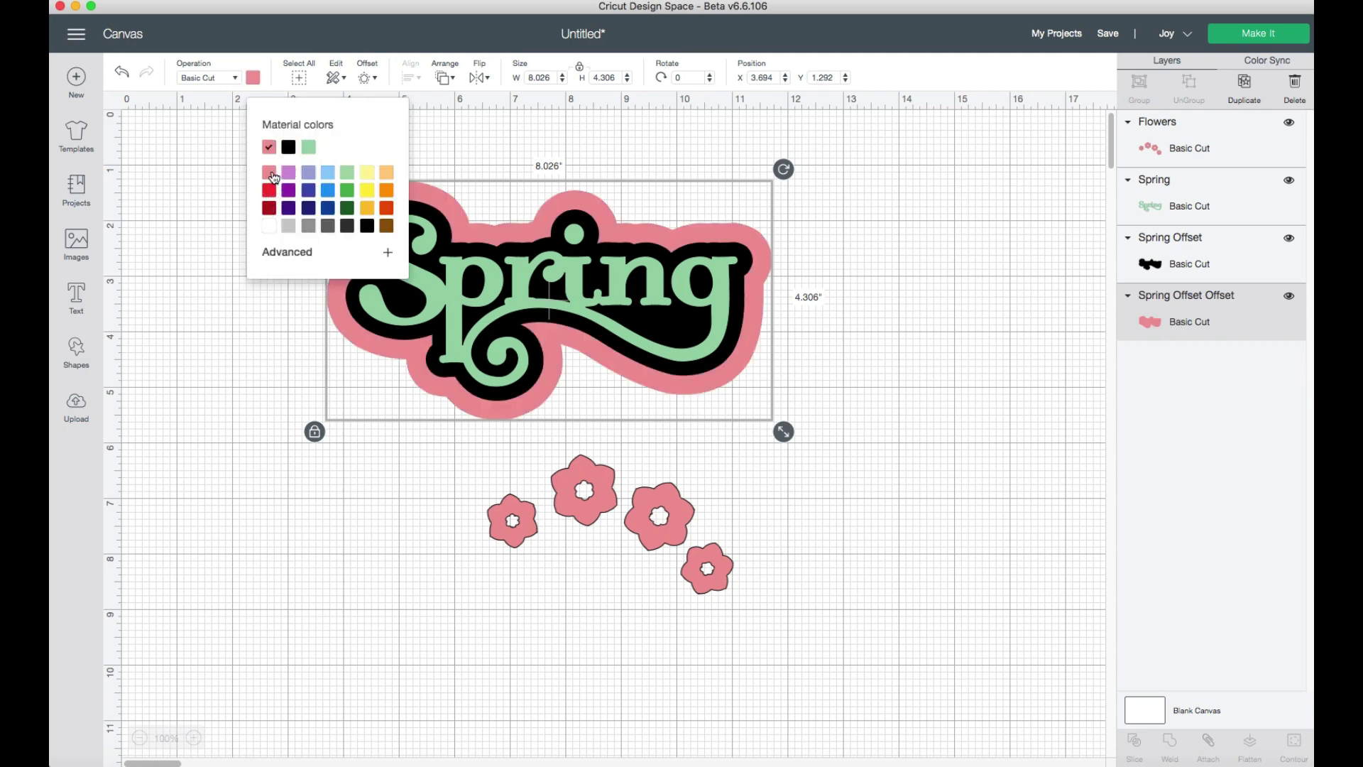
left_click(308, 173)
left_click(879, 299)
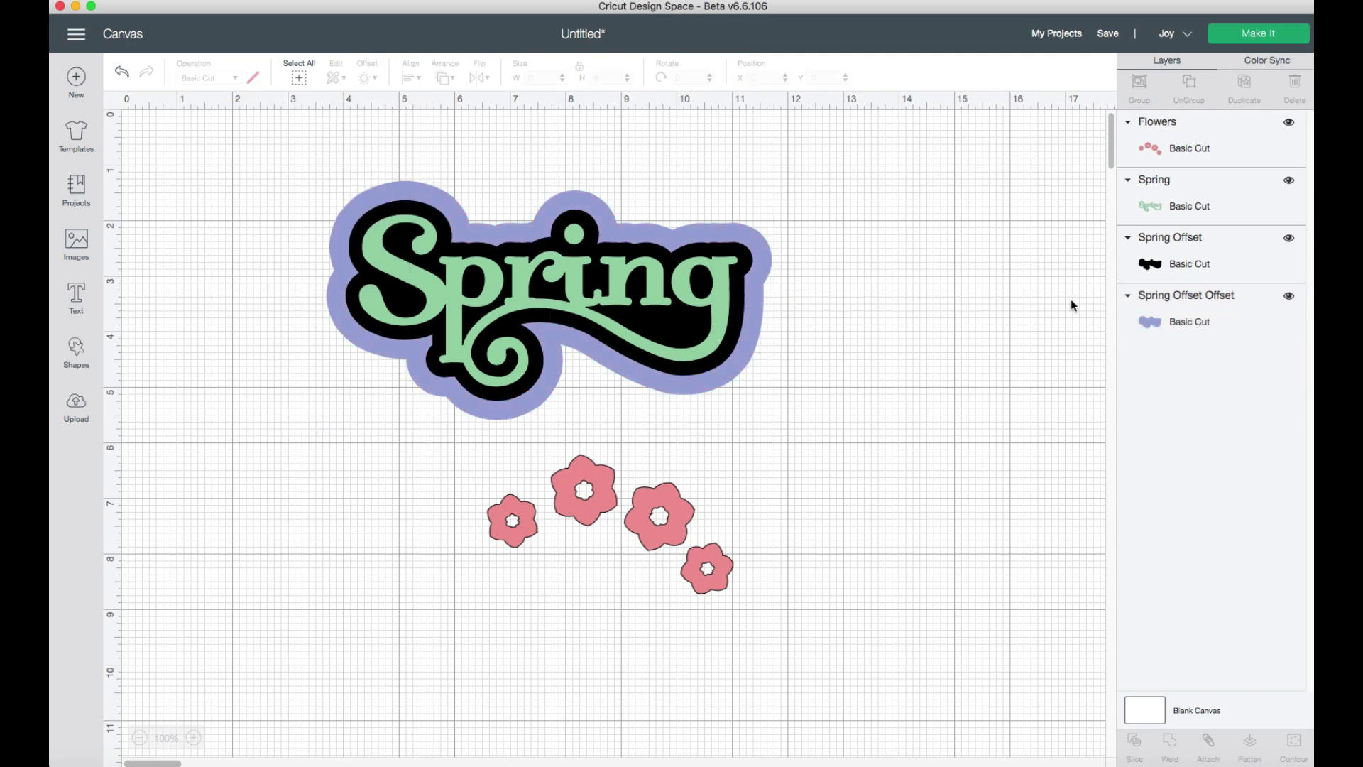
- Move the periwinkle offset away and back behind the design, and nudge the green Spring word to about X 4.278, Y 1.806 in
left_click(1200, 324)
left_click_drag(735, 371, 1042, 521)
mouse_move(671, 311)
left_mouse_down()
mouse_move(901, 246)
mouse_move(980, 246)
mouse_move(675, 244)
mouse_move(669, 299)
left_mouse_up()
left_click_drag(911, 425, 603, 277)
left_click(882, 318)
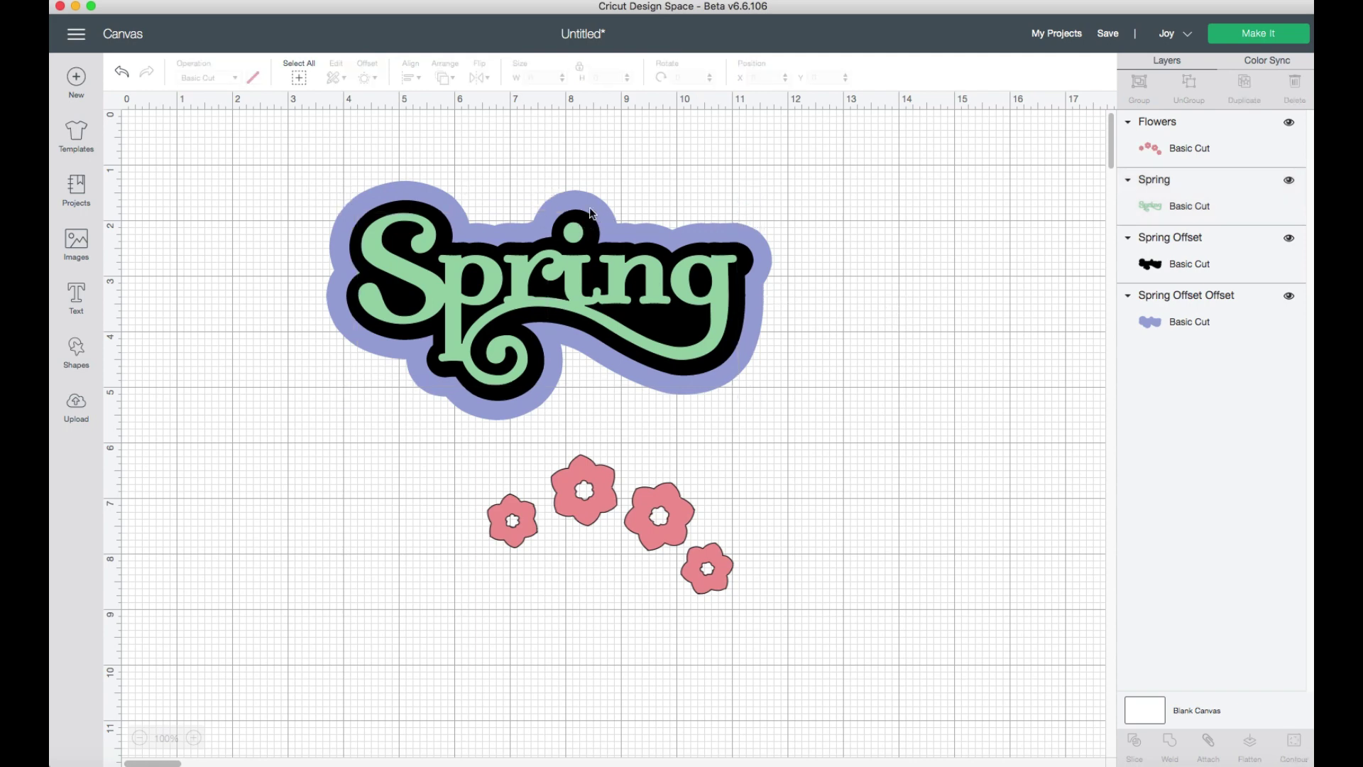
left_click_drag(590, 212, 592, 208)
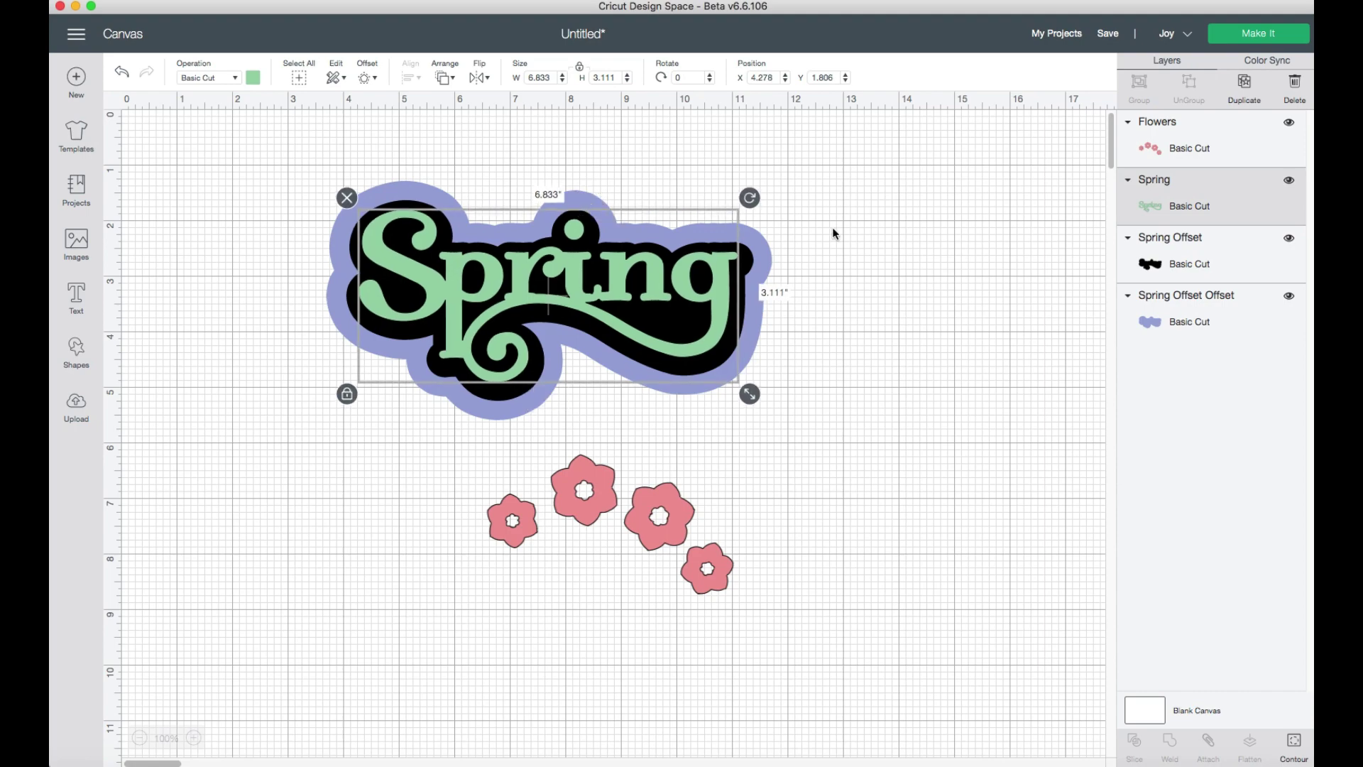
- Move the three stacked Spring layers and the flowers to the right side of the canvas to free up space
left_click_drag(307, 136, 845, 423)
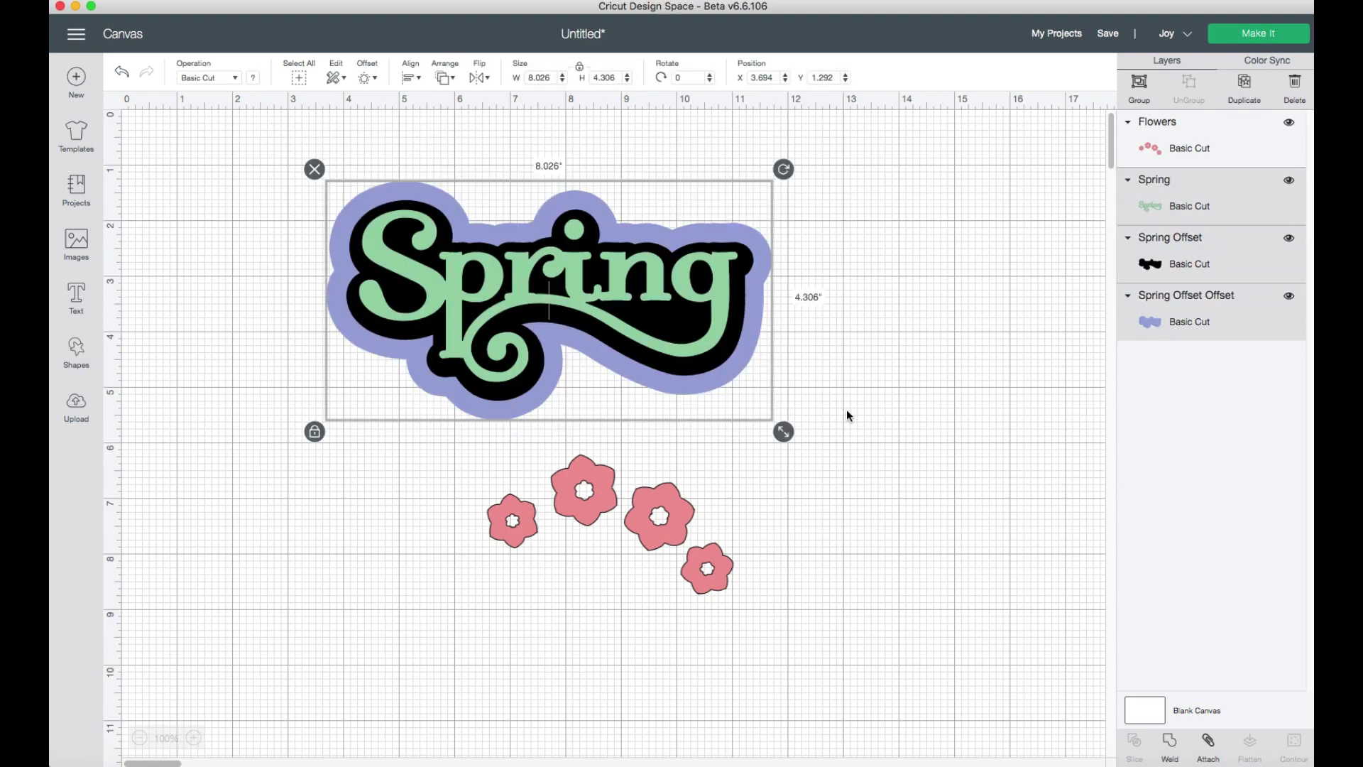
left_click_drag(585, 302, 909, 304)
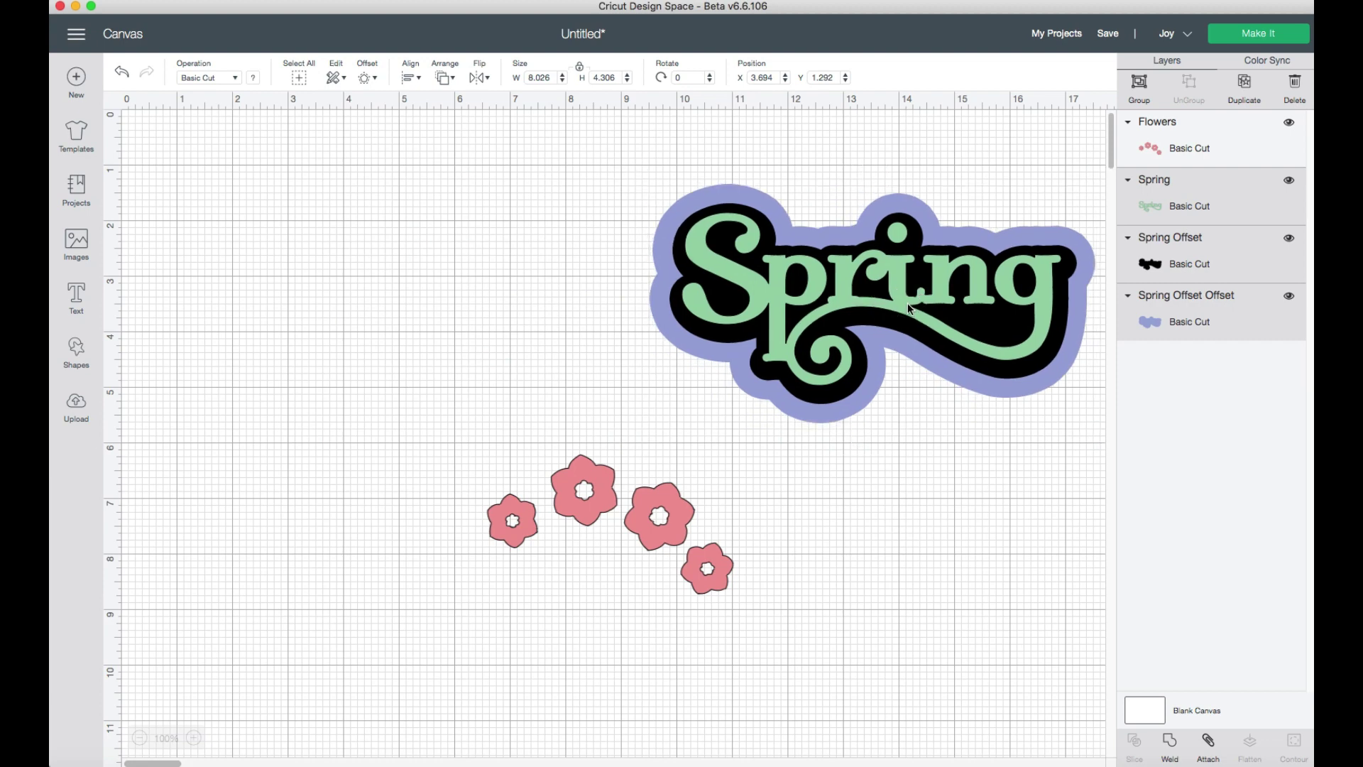
left_click_drag(584, 490, 870, 492)
- Add the text AWESOME and place it in the empty canvas area at about X 1.122, Y 3.865 in
left_click(76, 298)
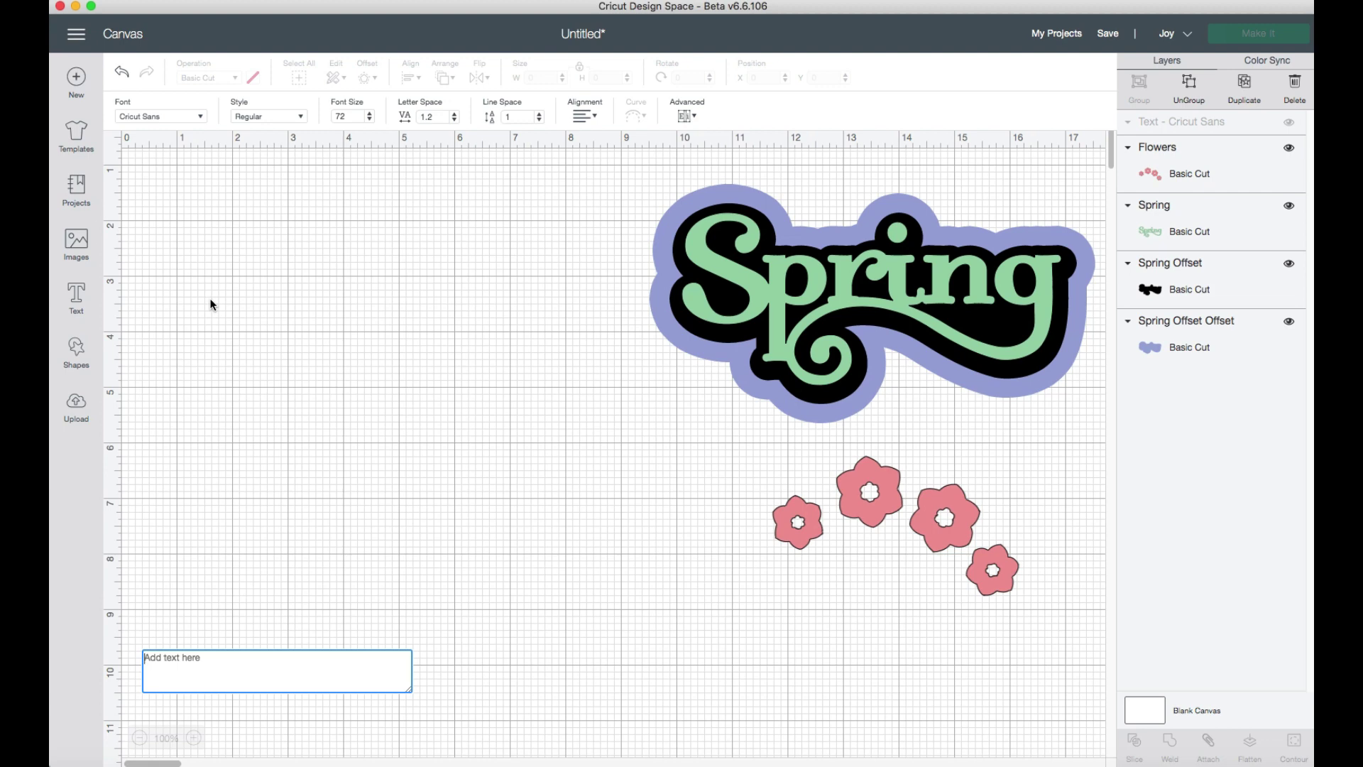
type("AWE")
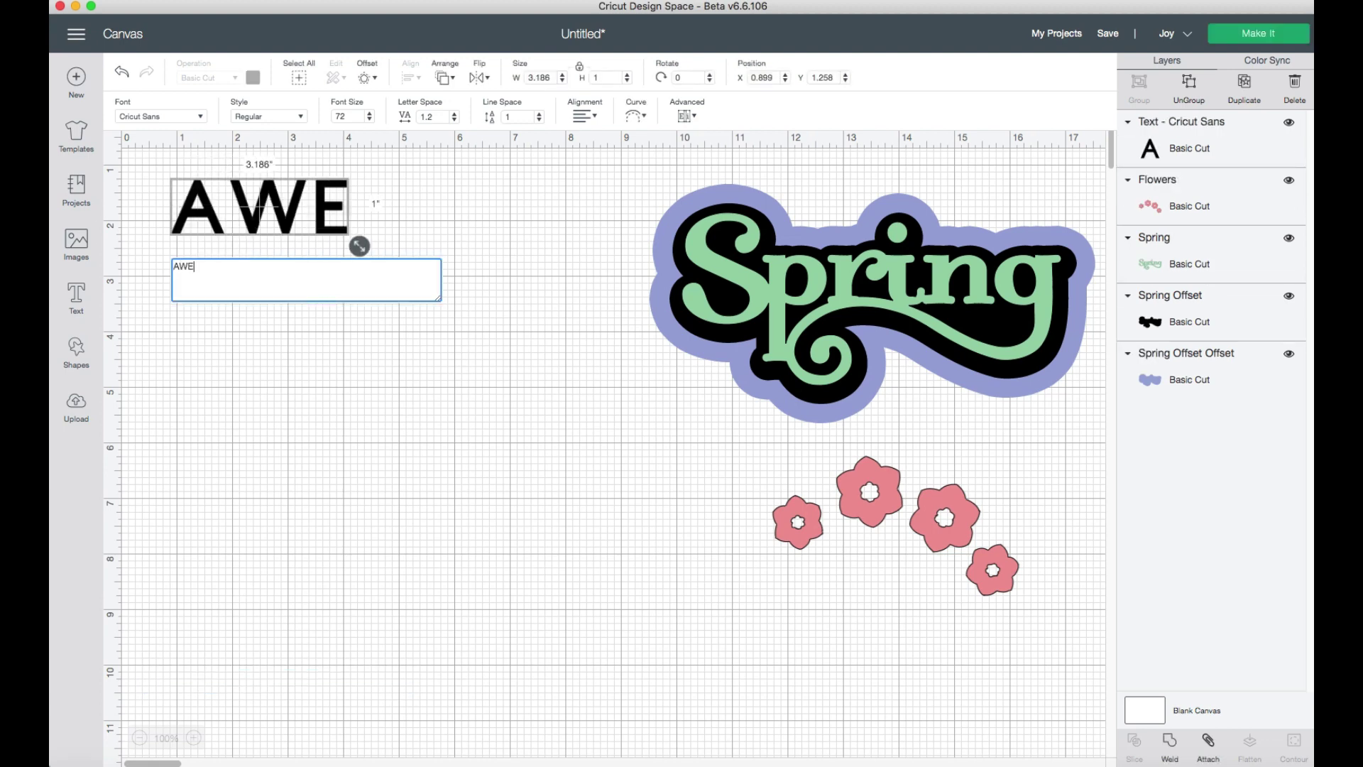
type("SOME")
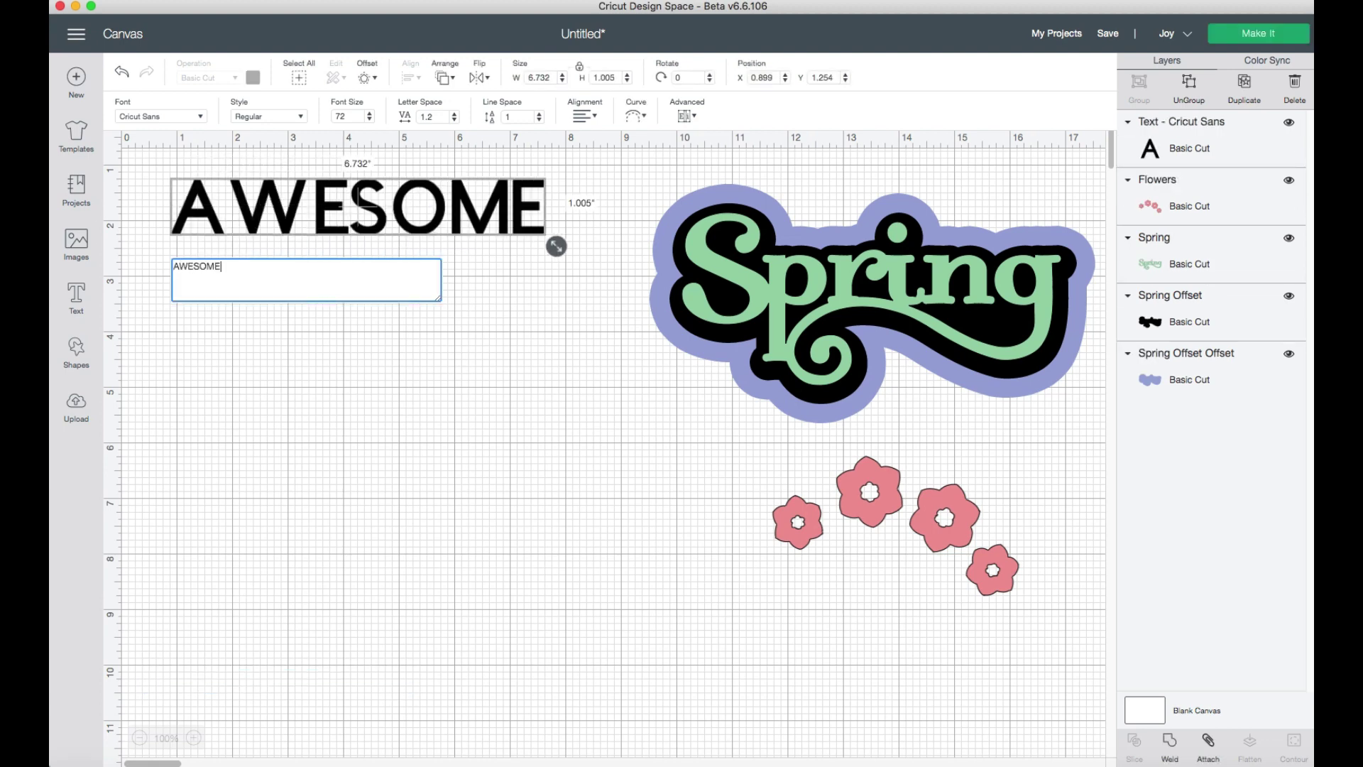
left_click(292, 313)
left_click_drag(353, 202, 362, 351)
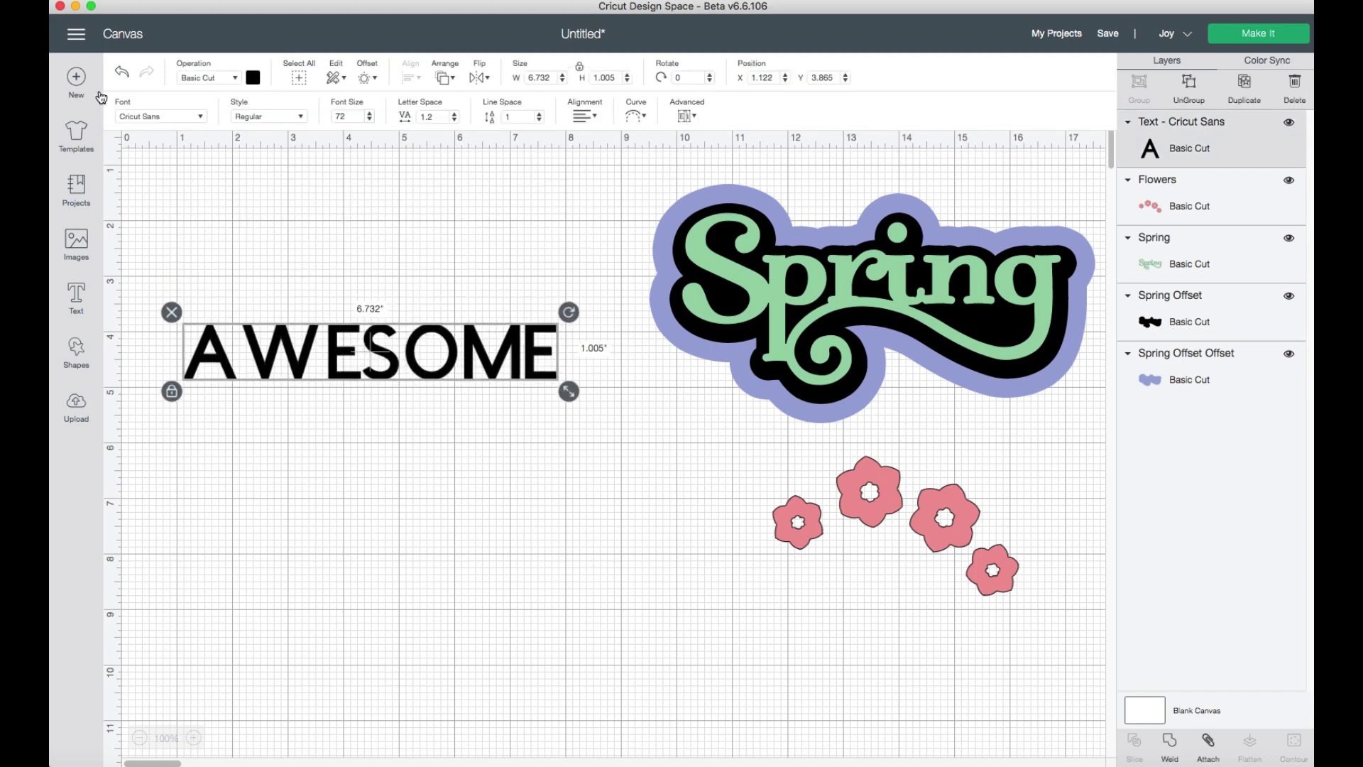
- Set the font of the AWESOME text to Futura and keep the text selected
left_click(151, 117)
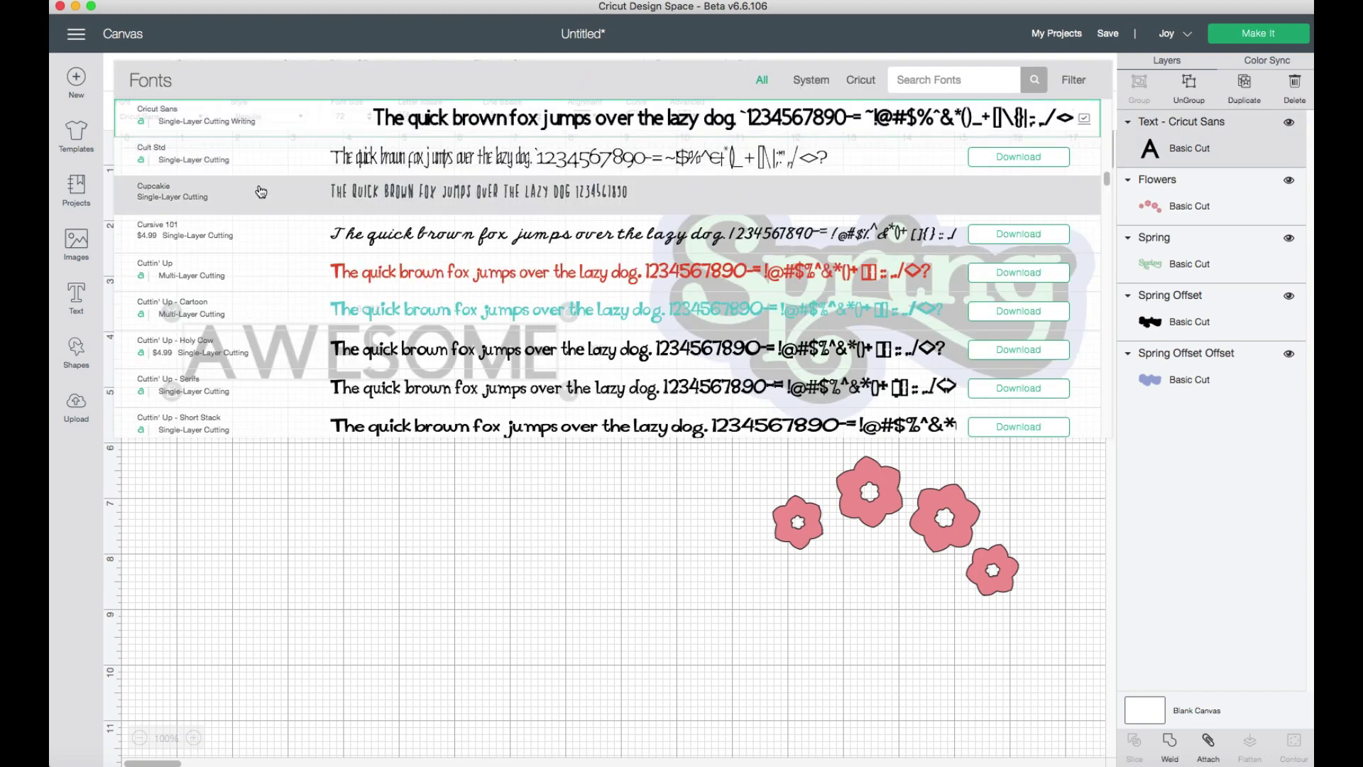
left_click(405, 455)
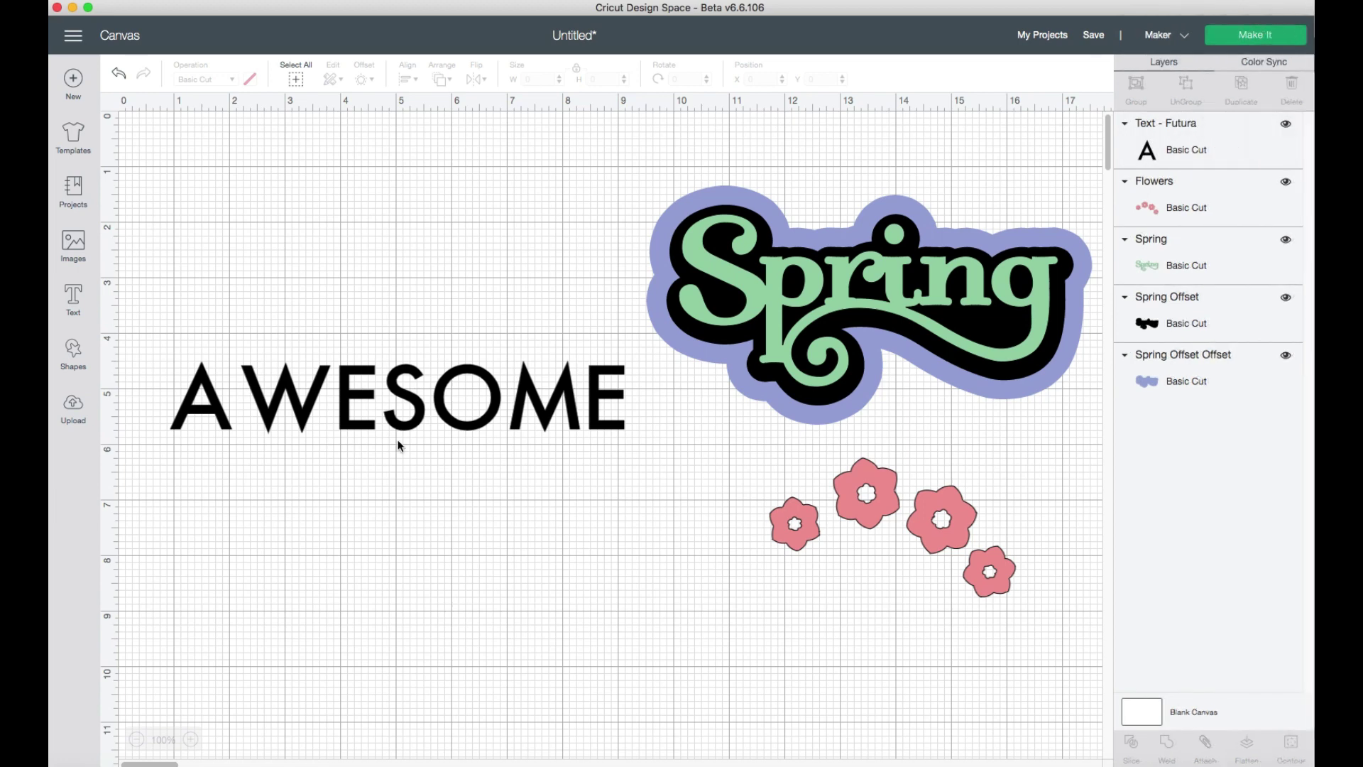
left_click(311, 416)
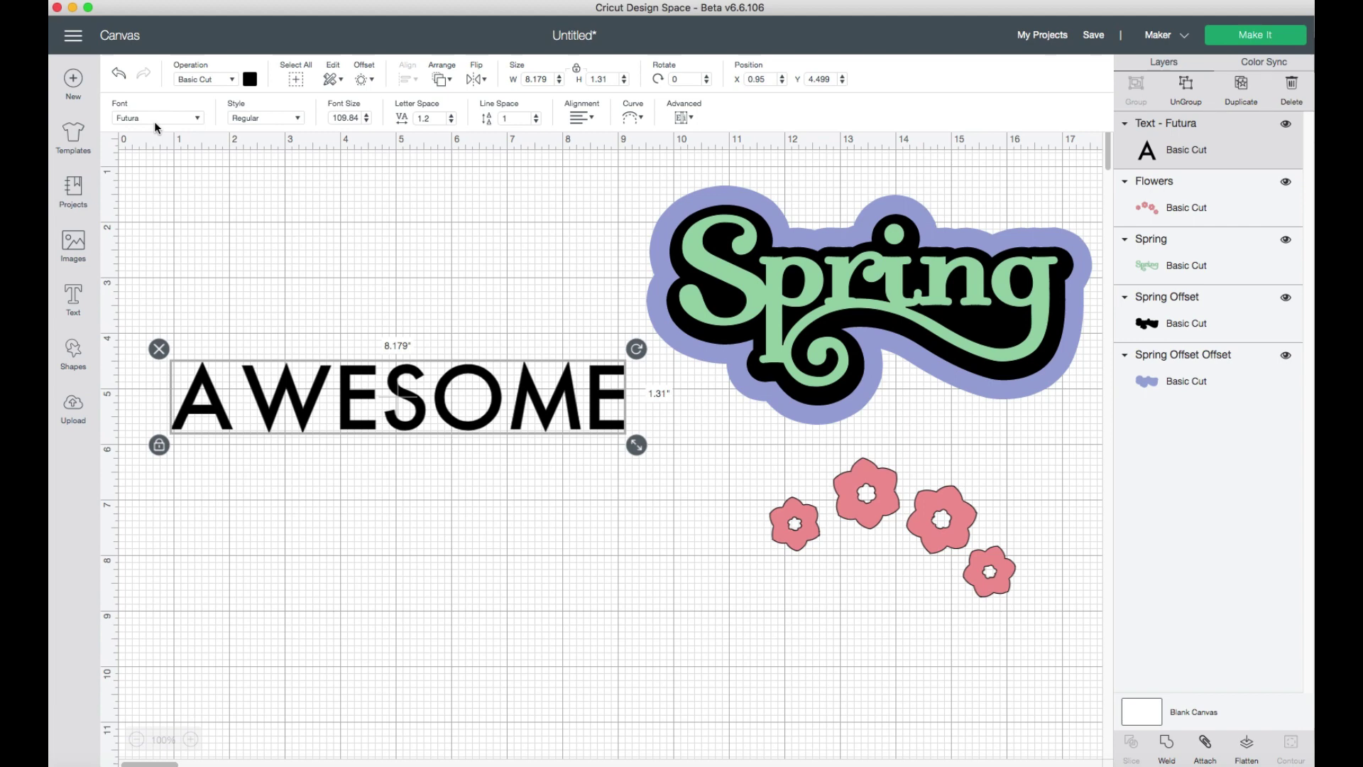
- Change the color of the AWESOME text to red
left_click(249, 79)
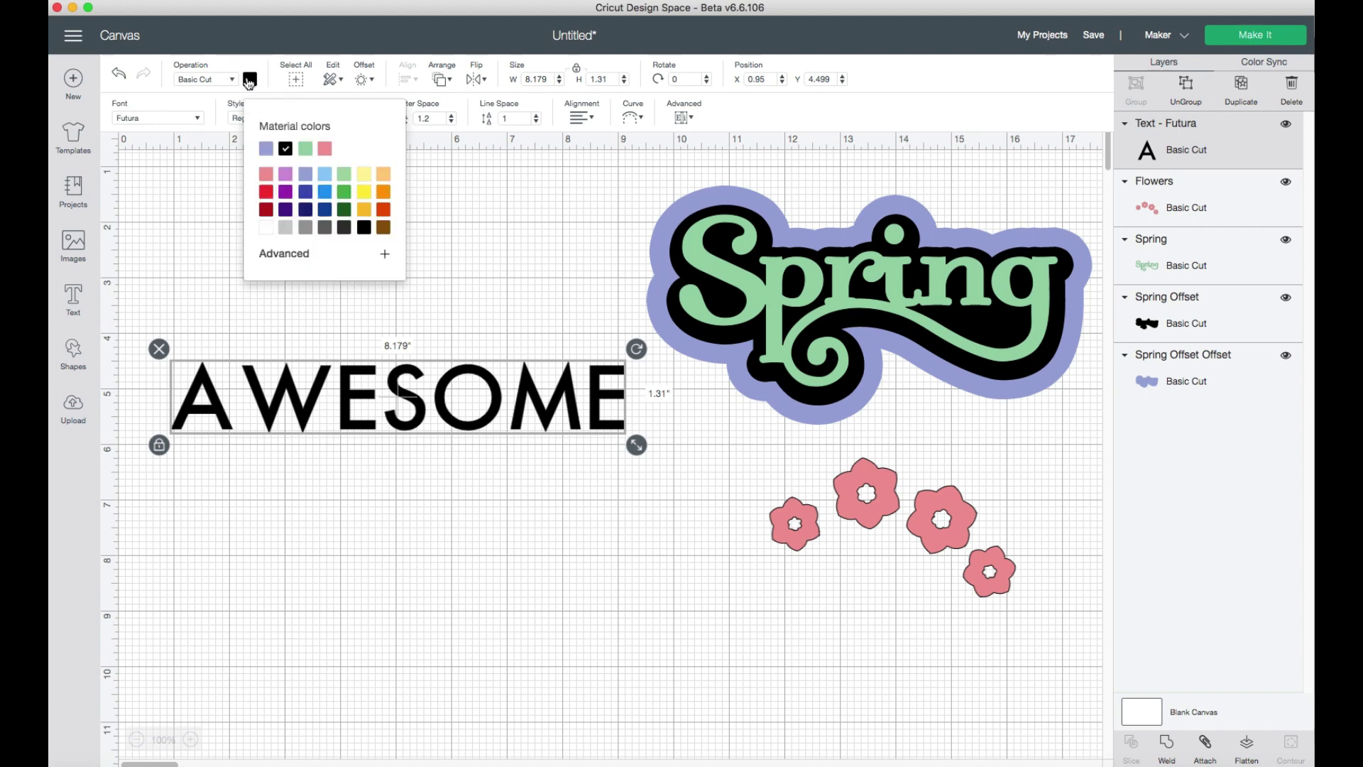
left_click(265, 191)
left_click(194, 211)
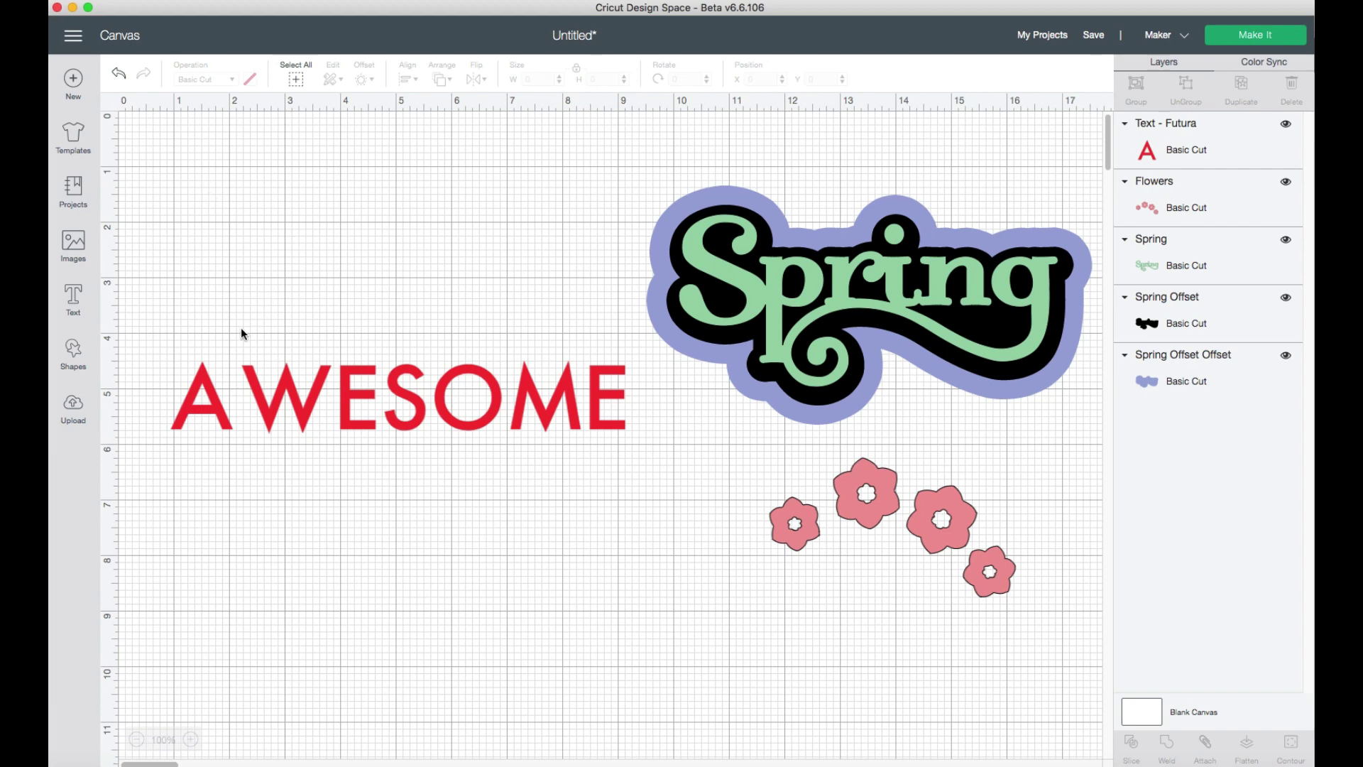
- Create a 0.333 in offset around the red AWESOME text with square corners and welded offsets
left_click(289, 389)
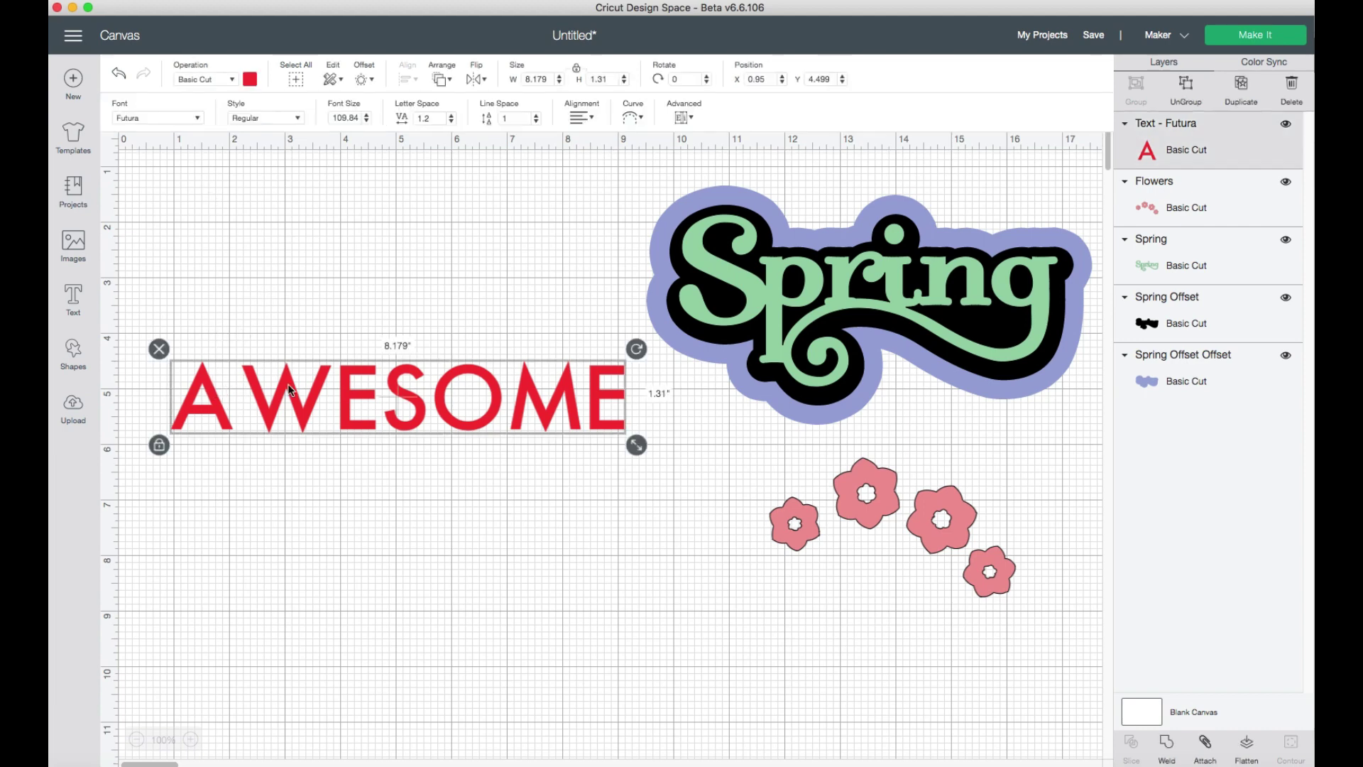
left_click(363, 81)
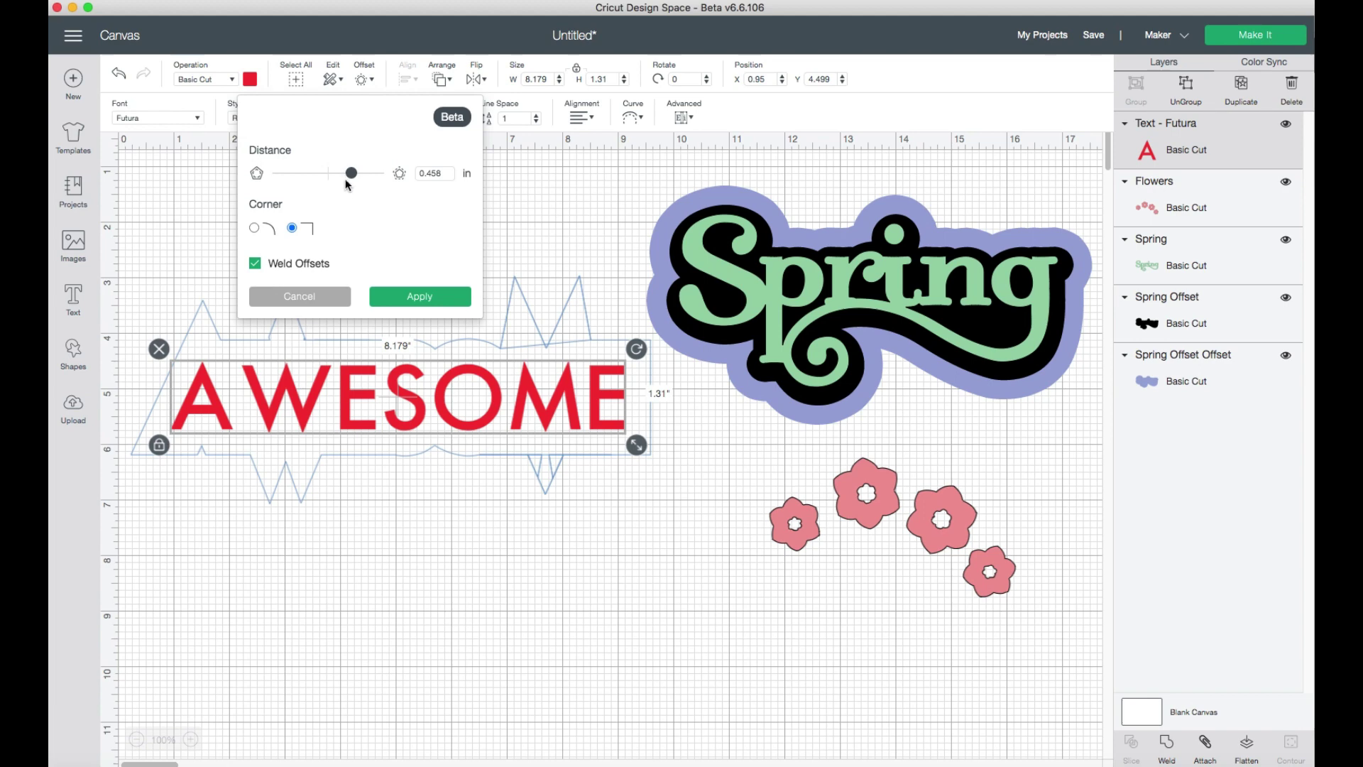
left_click_drag(350, 173, 343, 175)
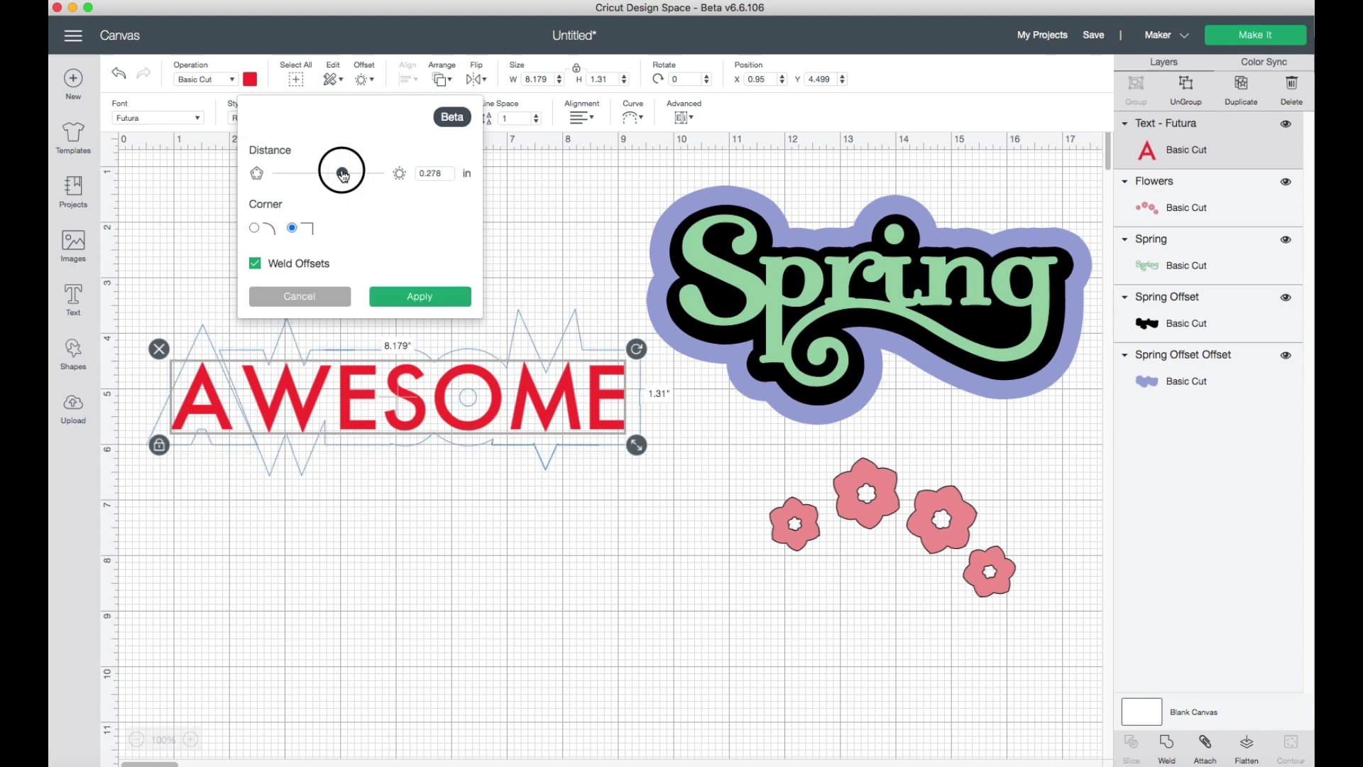
left_click_drag(344, 176, 345, 173)
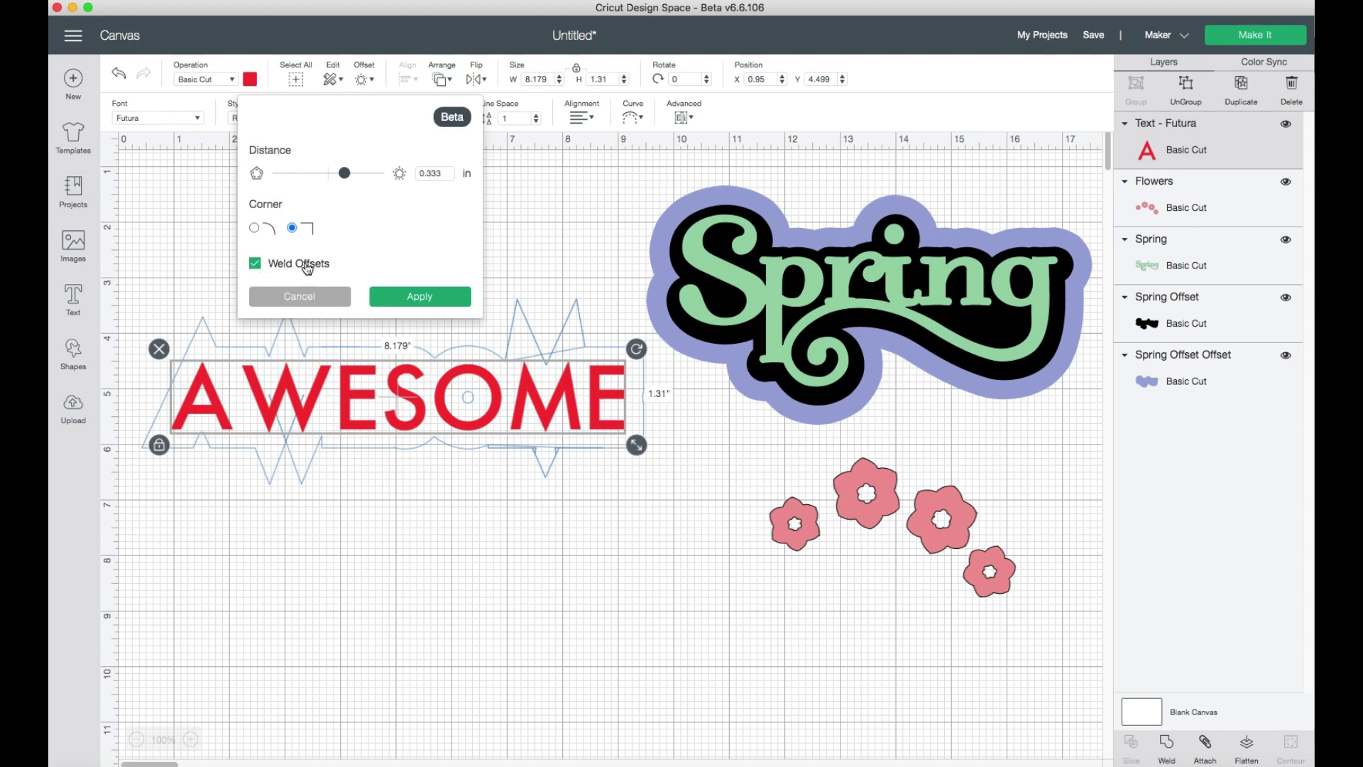
left_click(403, 302)
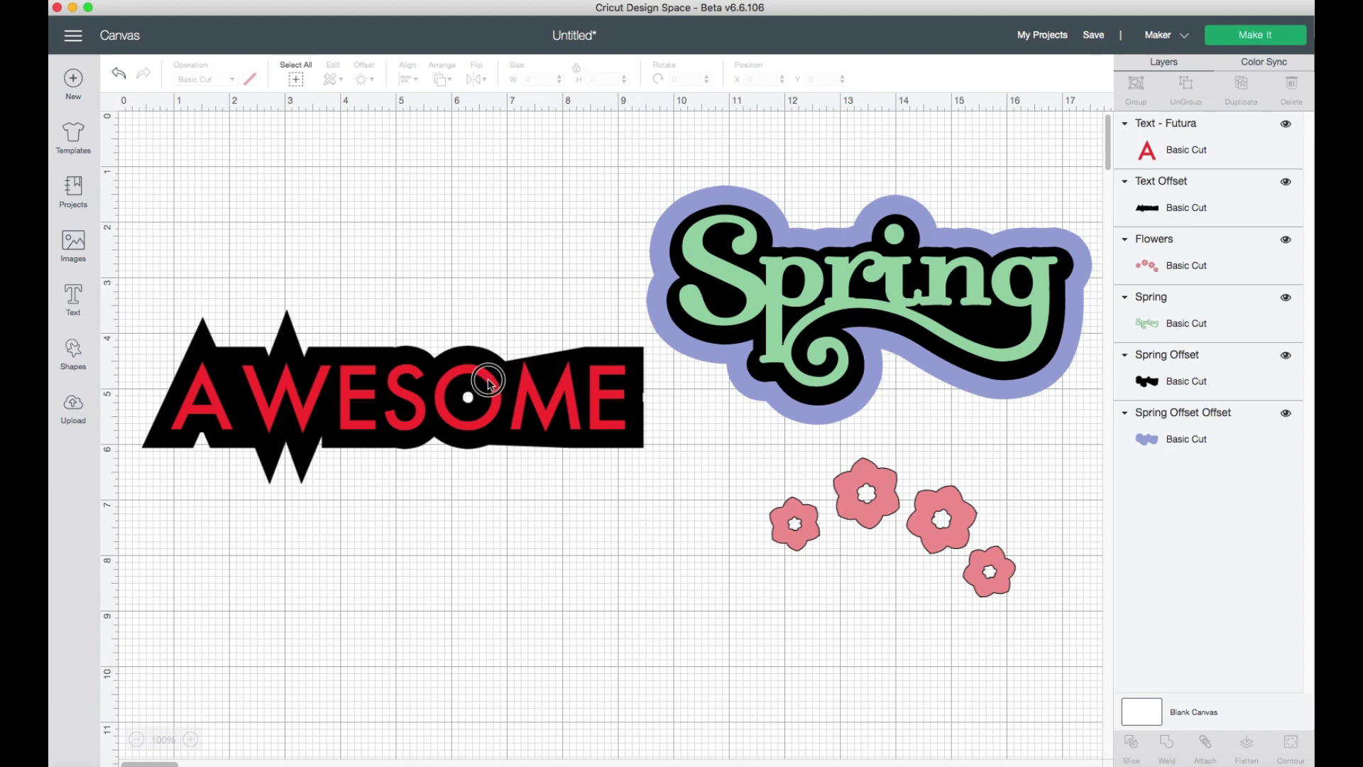
- Move the red AWESOME text below its black offset and hide the small circular contour in the offset
left_click_drag(487, 395, 487, 566)
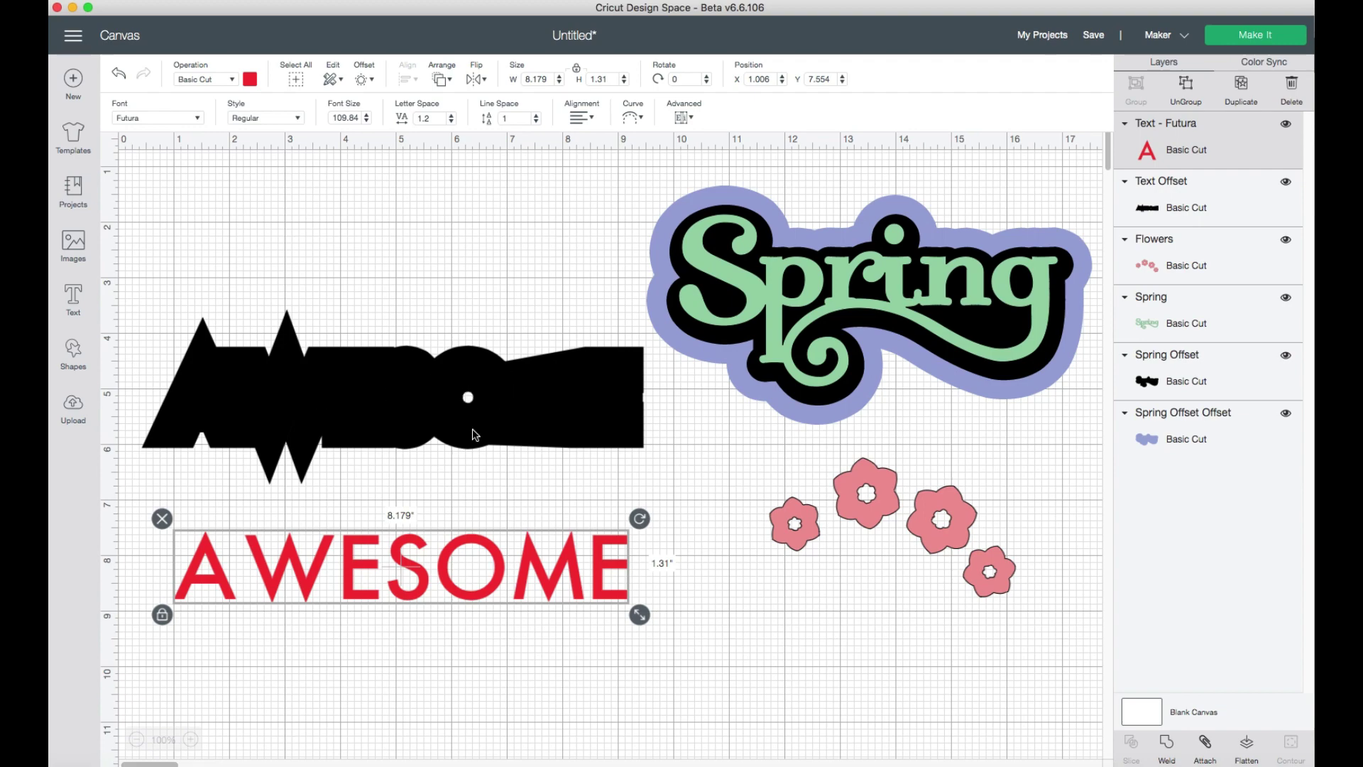
mouse_move(477, 561)
left_mouse_down()
mouse_move(475, 389)
mouse_move(495, 558)
left_mouse_up()
left_click(556, 395)
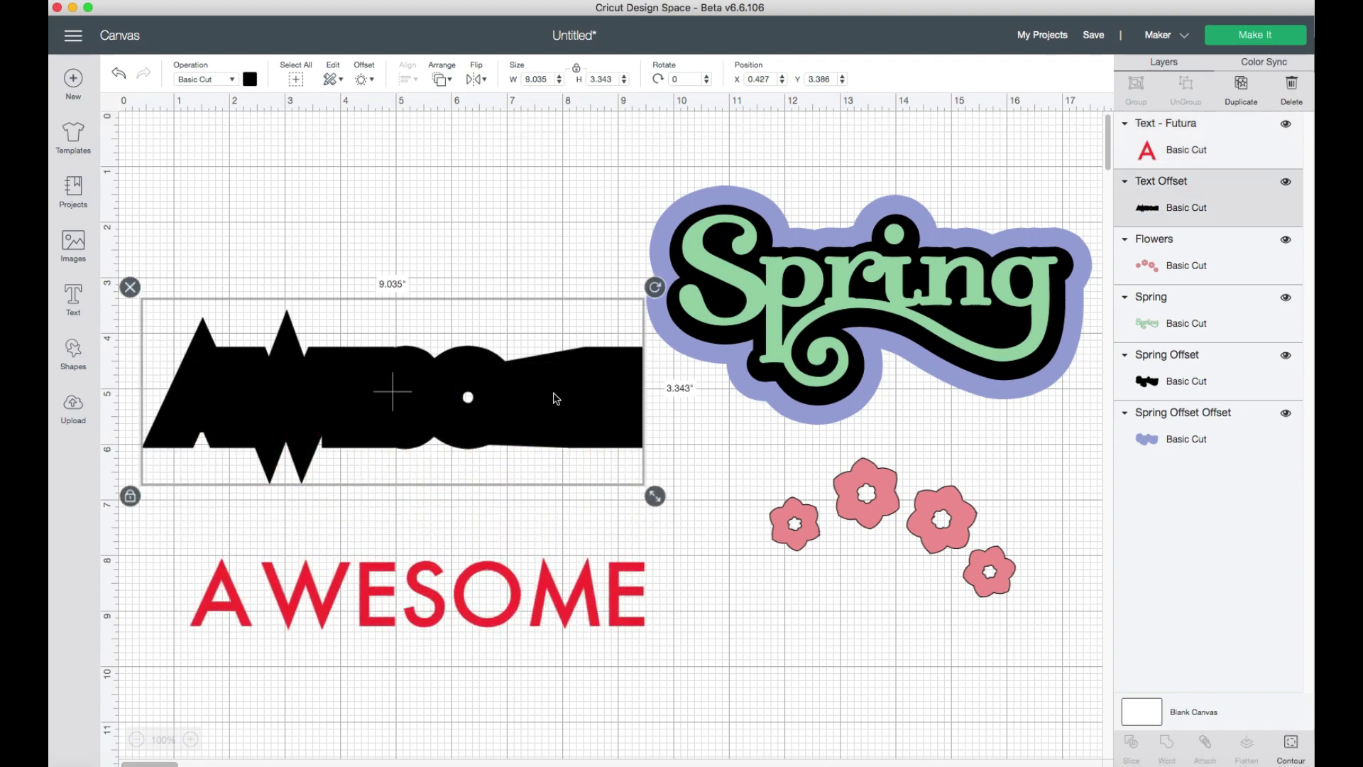
left_click(1293, 746)
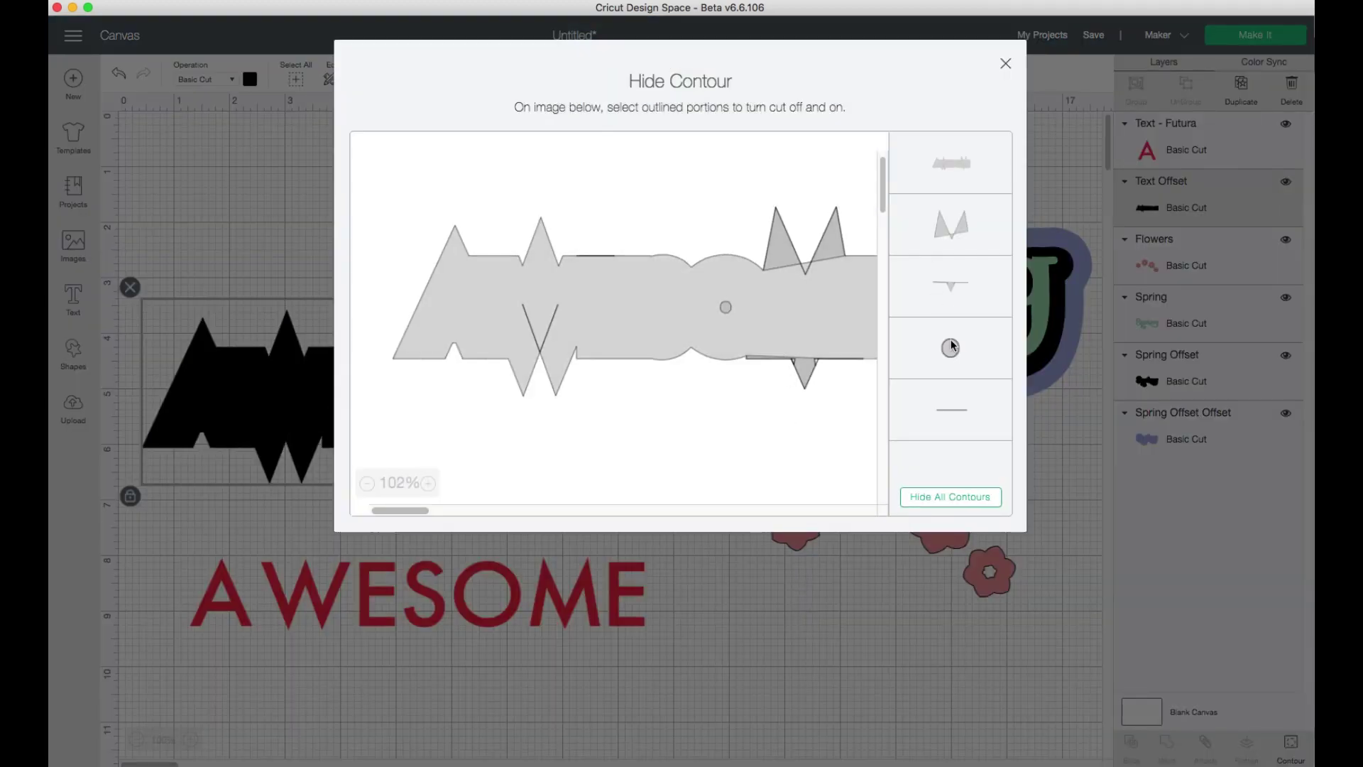
left_click(951, 347)
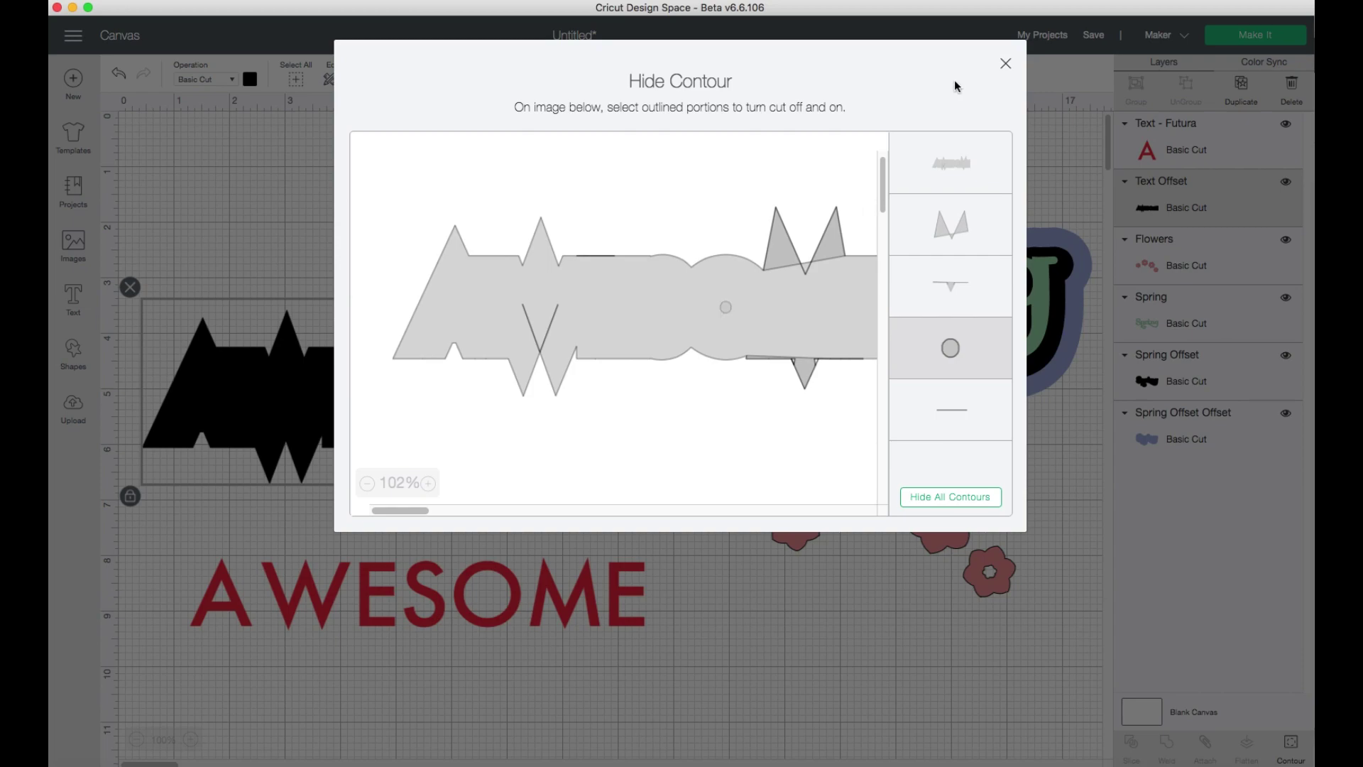
left_click(1006, 67)
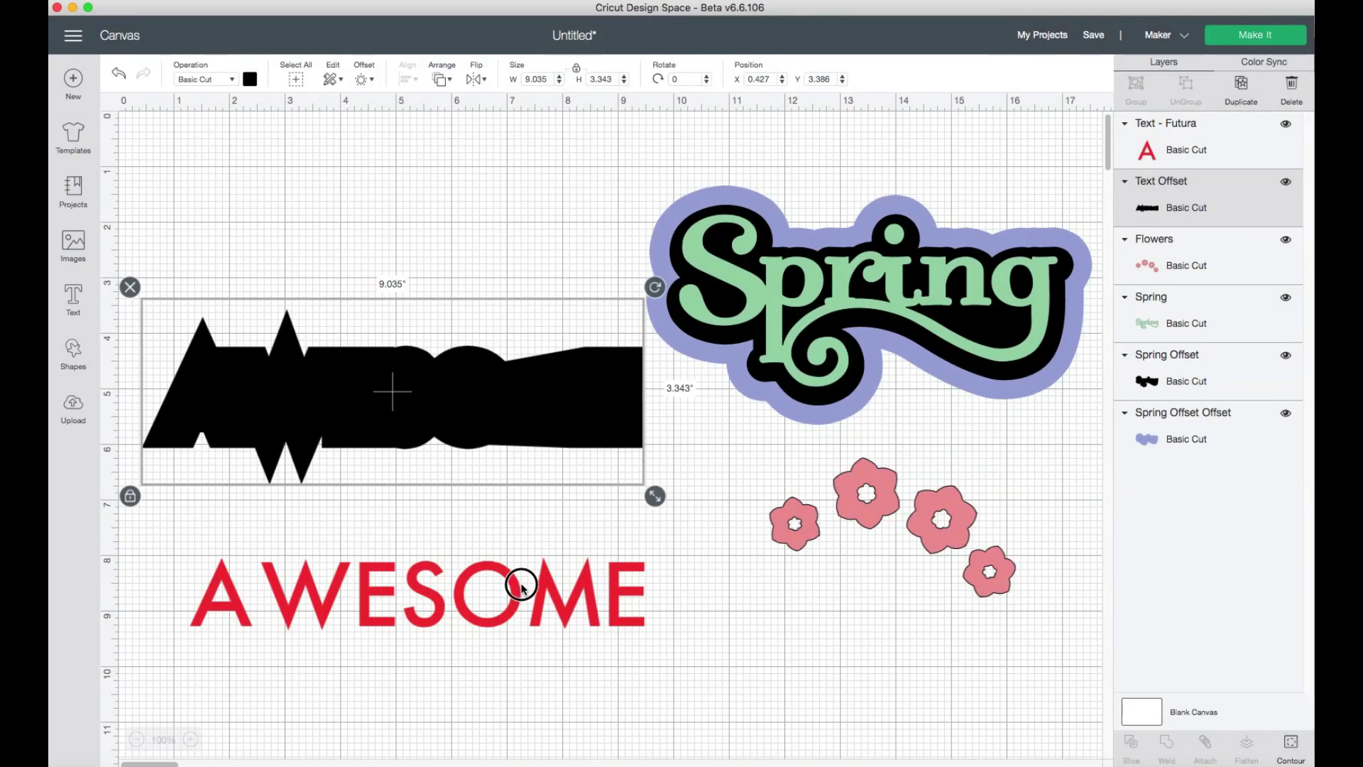
- Place the red AWESOME text back over its black offset and move the stack to the canvas's upper-left area
left_click_drag(522, 587, 506, 406)
left_click(505, 551)
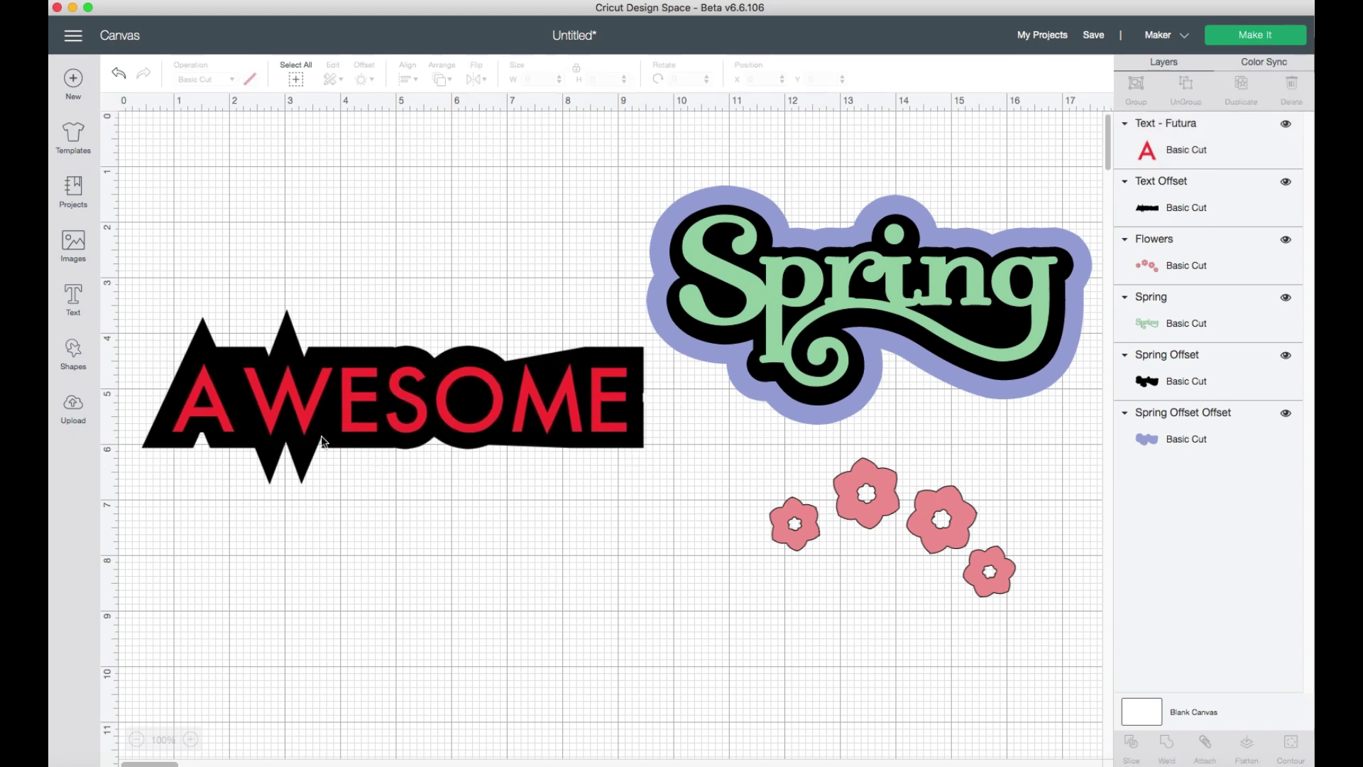
left_click(457, 406)
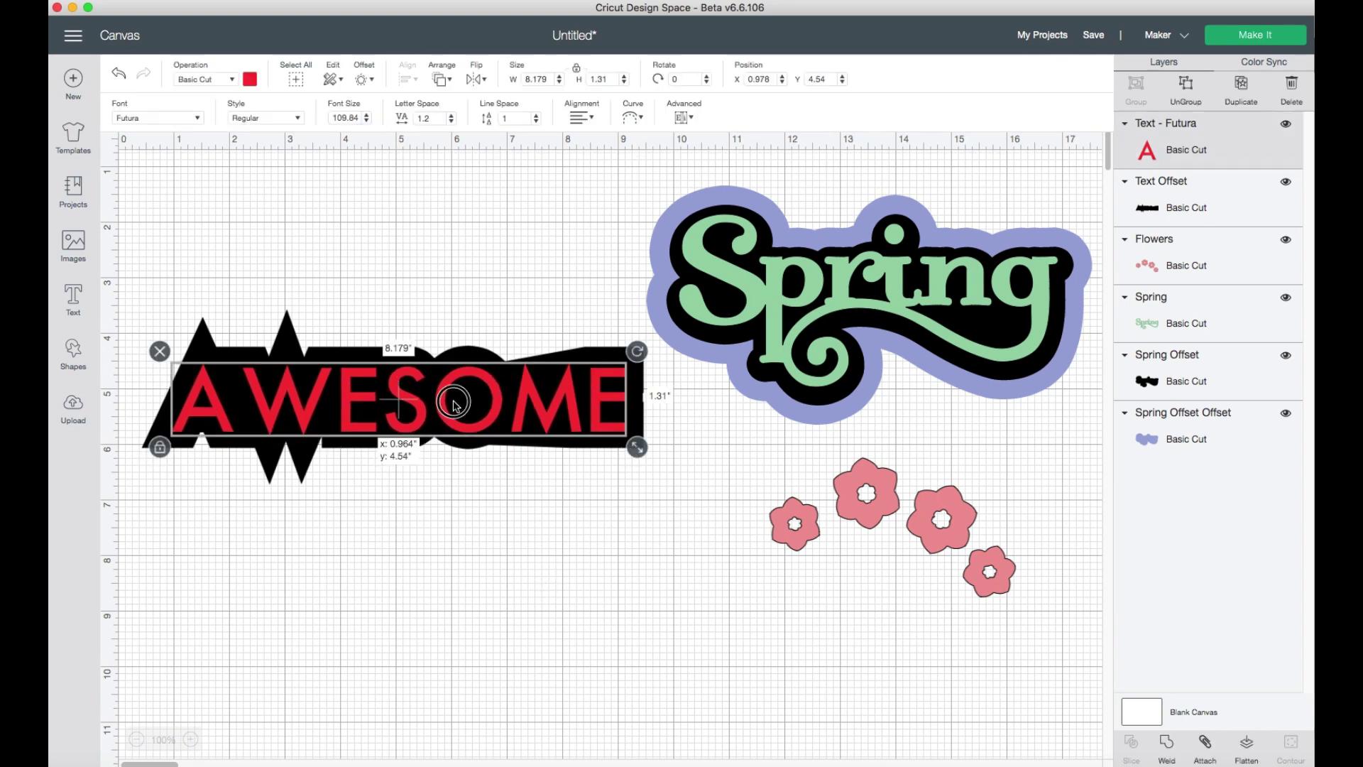
left_click(550, 545)
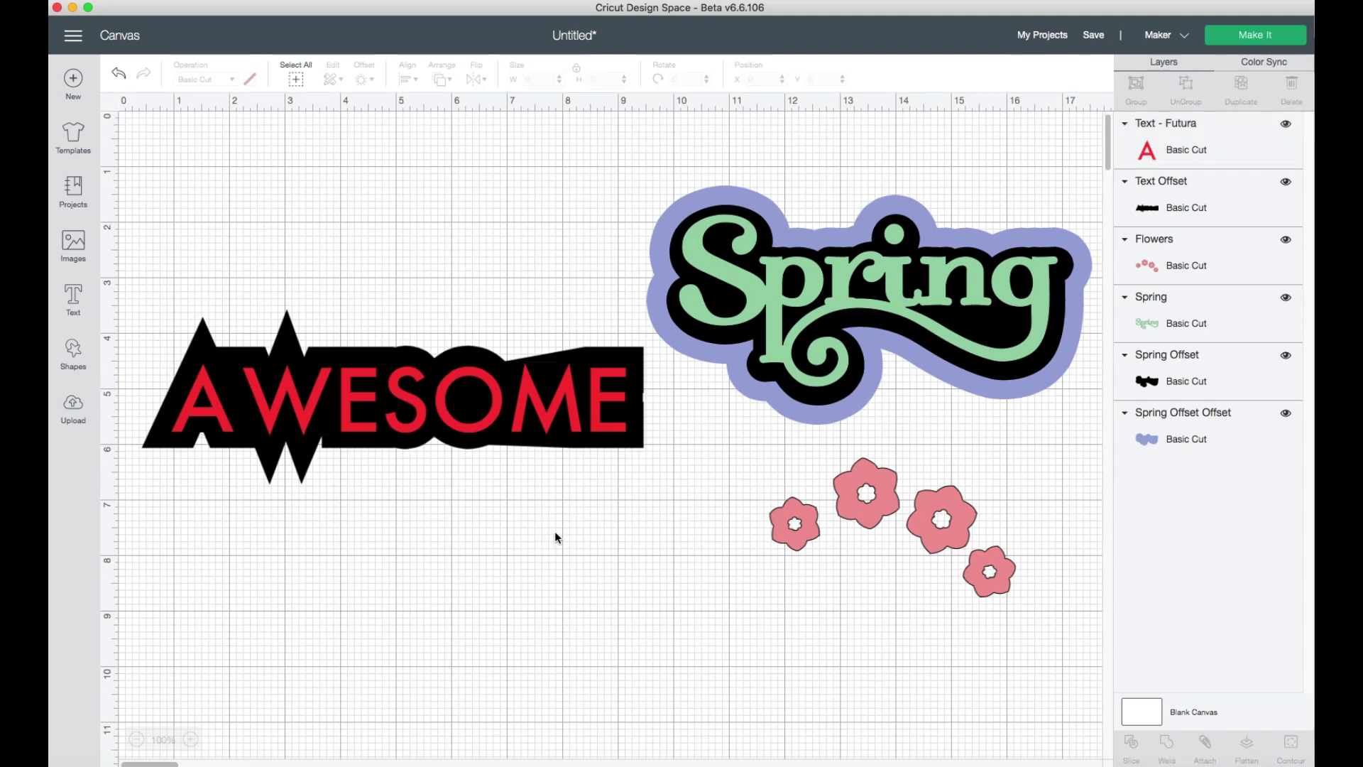
key("super+z")
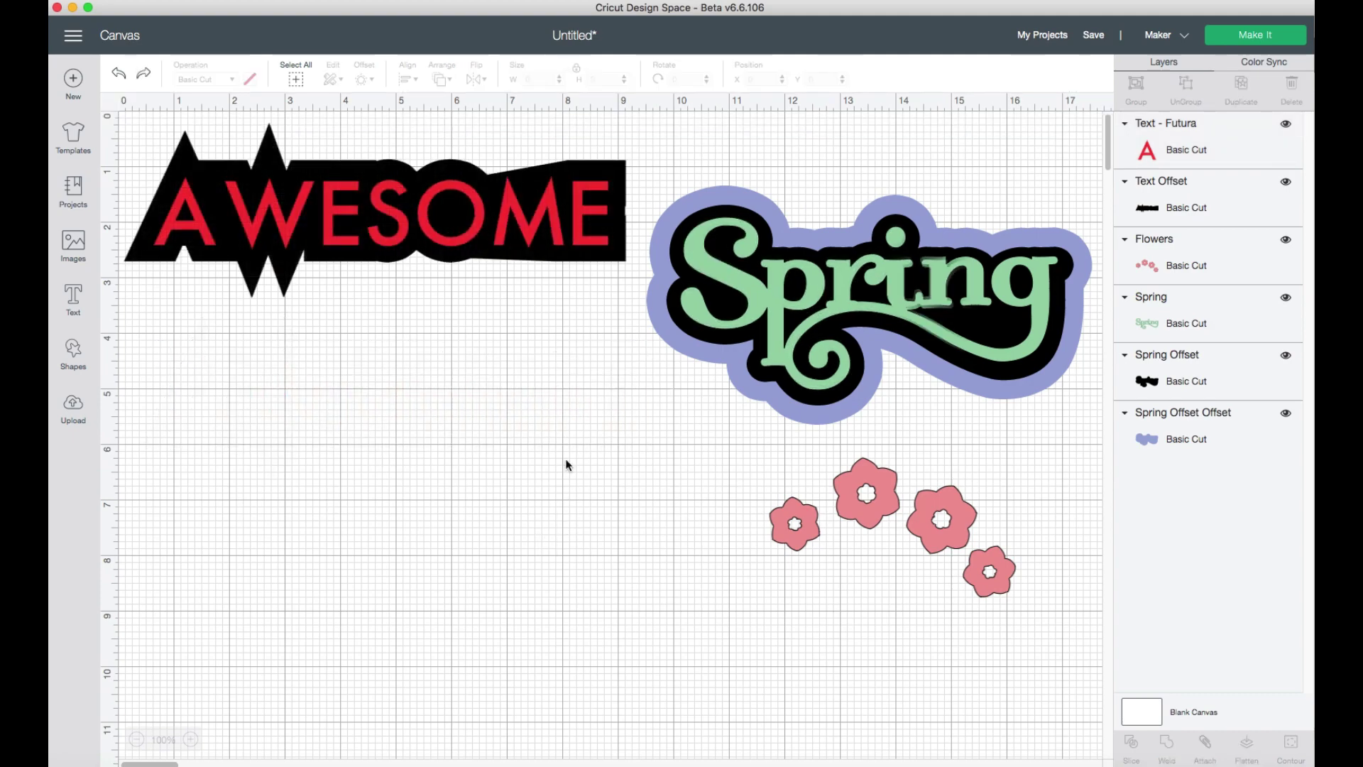
- Move the green Spring word and the flowers off their offsets, and delete both the black and periwinkle Spring offsets
left_click_drag(860, 297, 497, 440)
left_click_drag(843, 495, 558, 546)
left_click(786, 289)
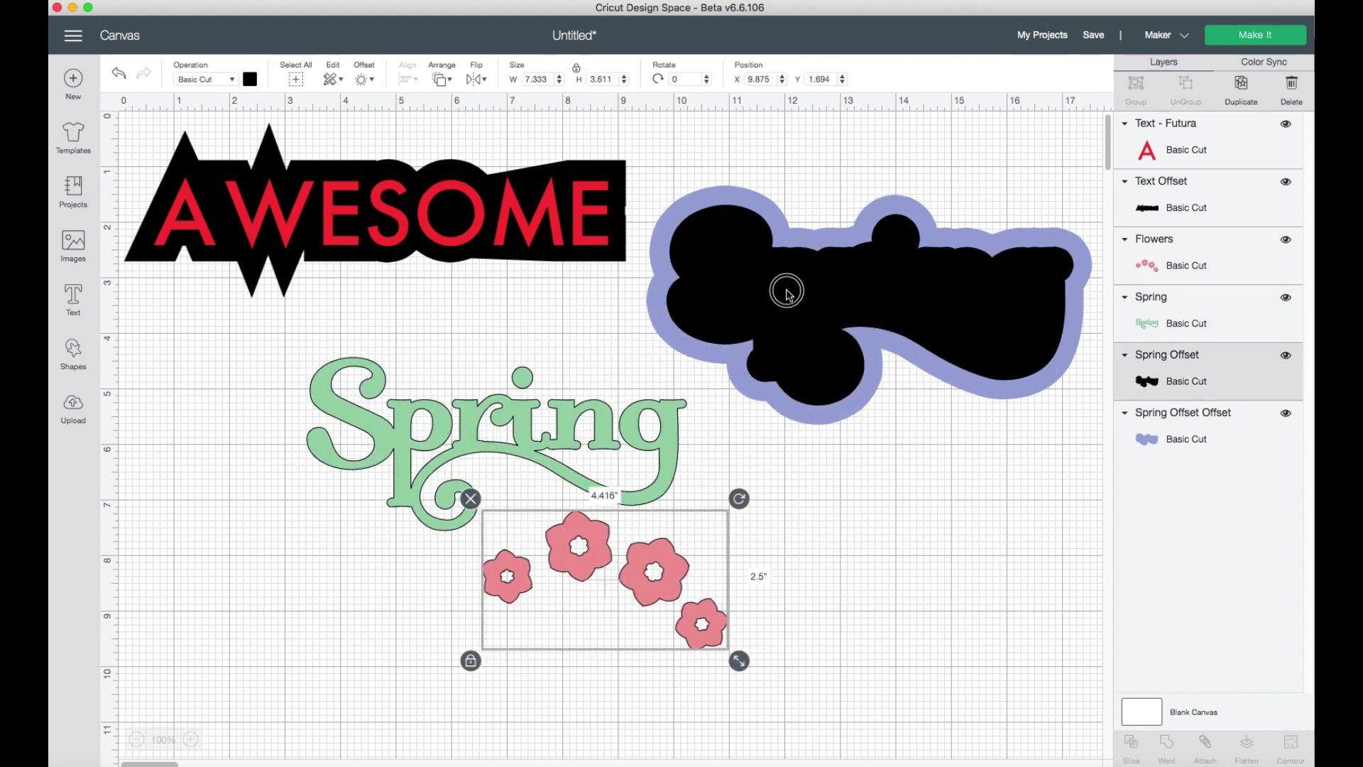
left_click(651, 192)
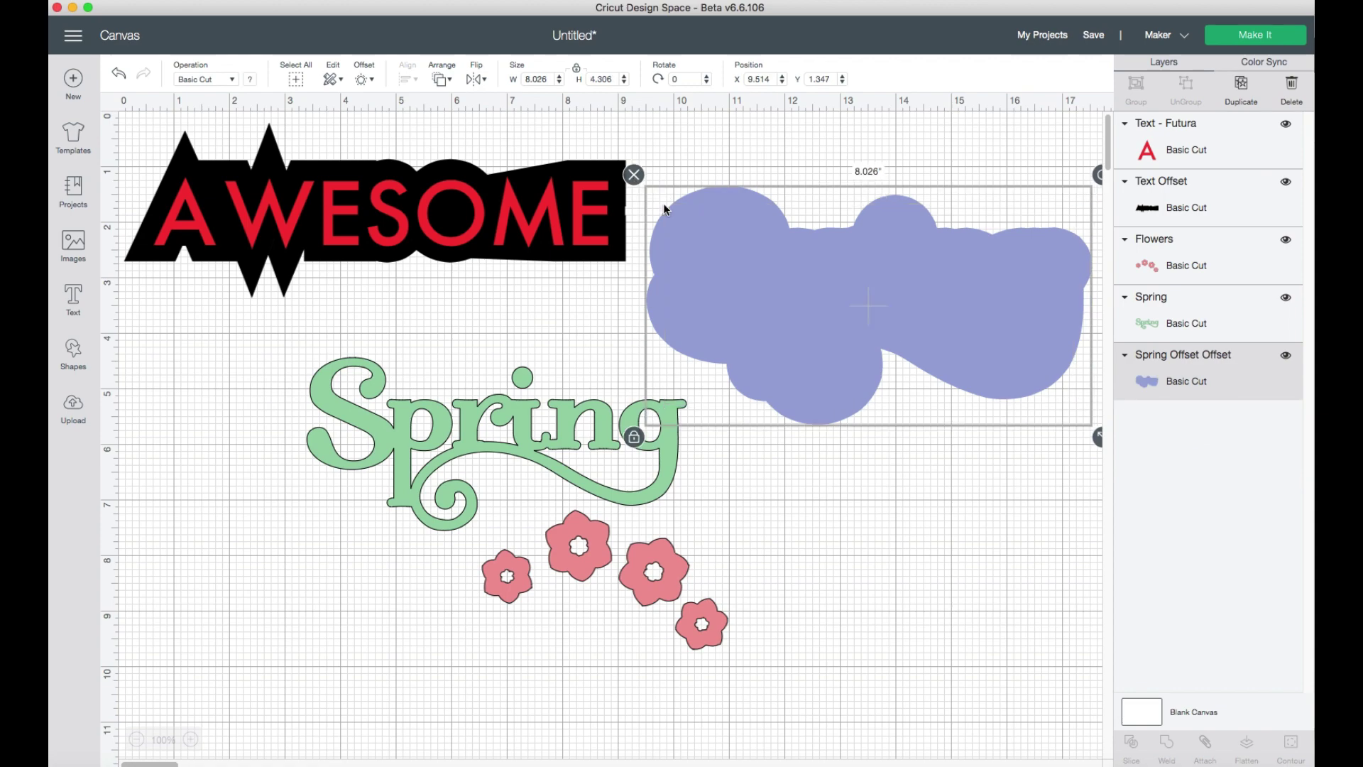
left_click(634, 174)
- Move the Spring word to about X 5.75, Y 4.042 in, then rotate the flowers and place them beneath the word's lower-left part
left_click_drag(605, 447, 733, 419)
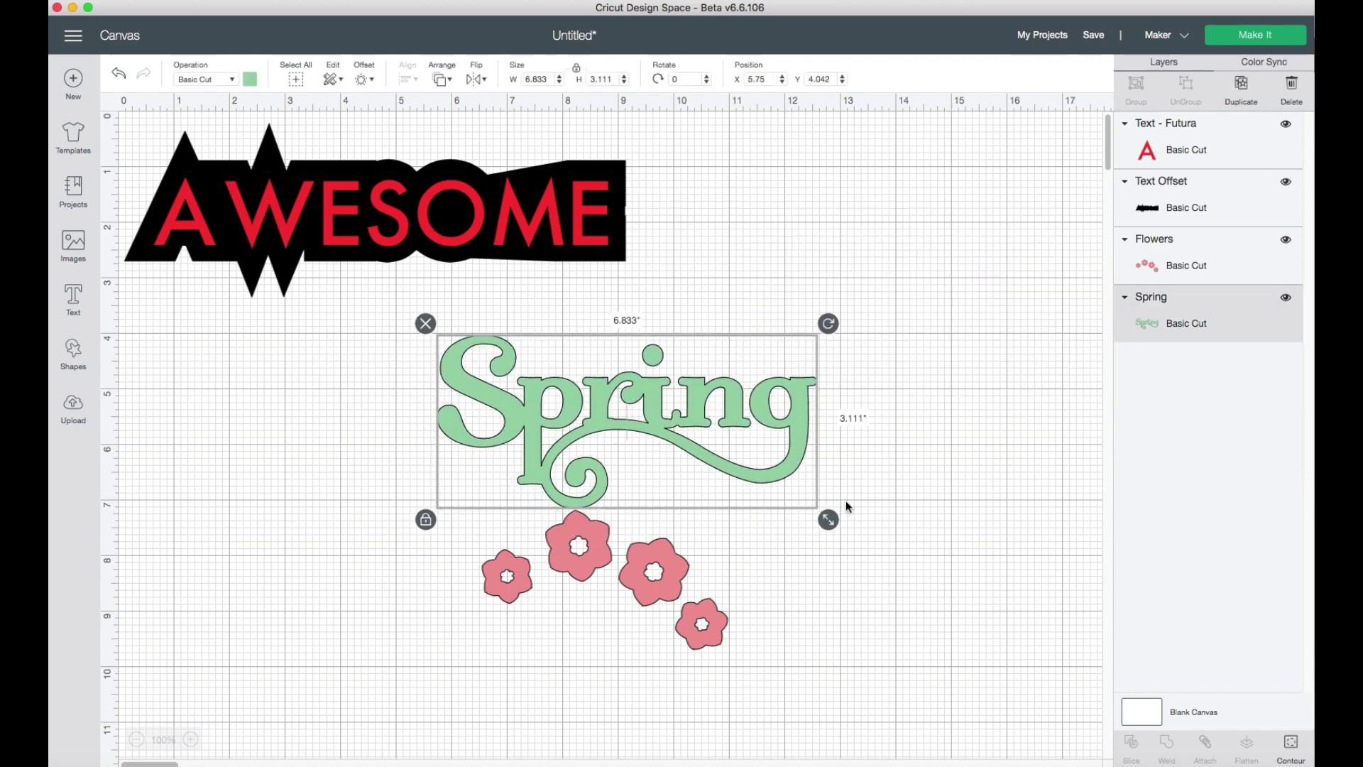
left_click(928, 571)
left_click_drag(670, 583, 798, 586)
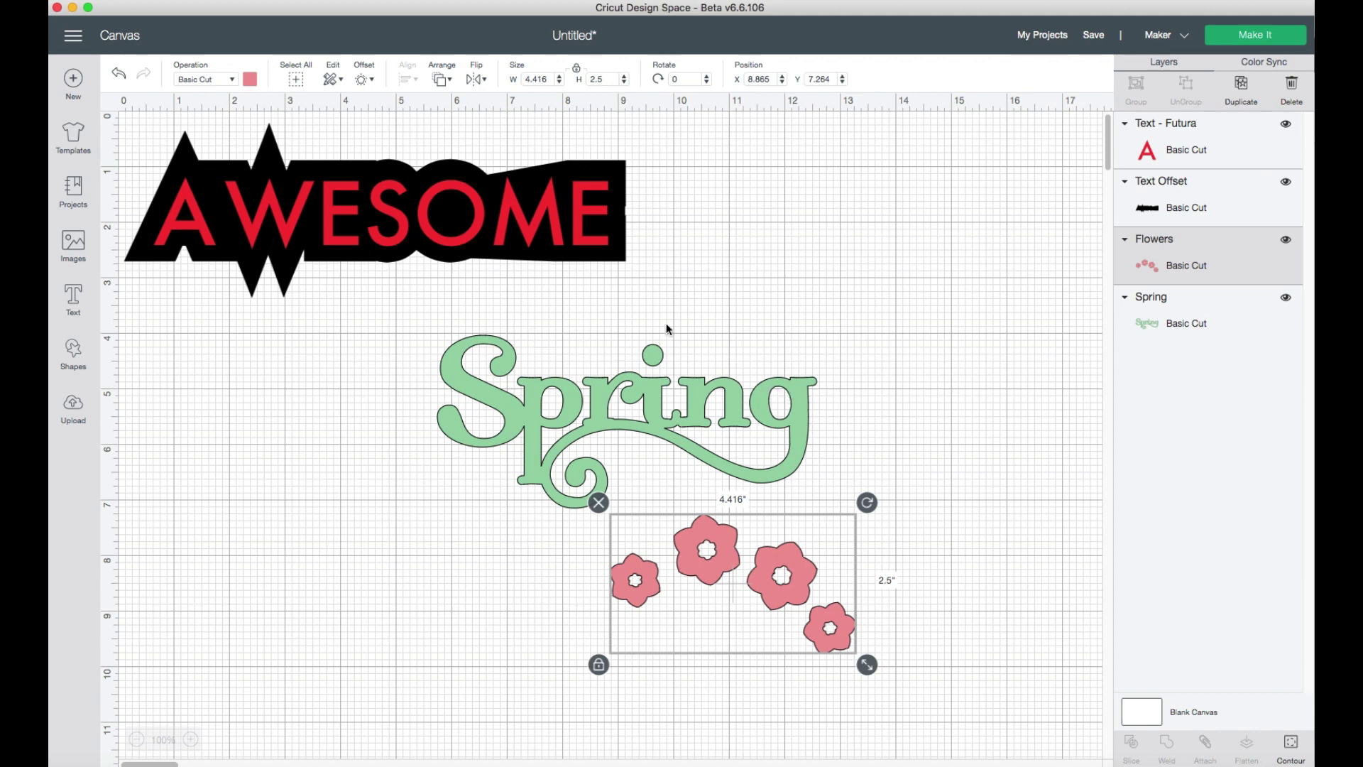
left_click_drag(684, 544, 725, 539)
left_click_drag(906, 496, 666, 653)
left_click_drag(746, 601, 719, 525)
left_click(962, 552)
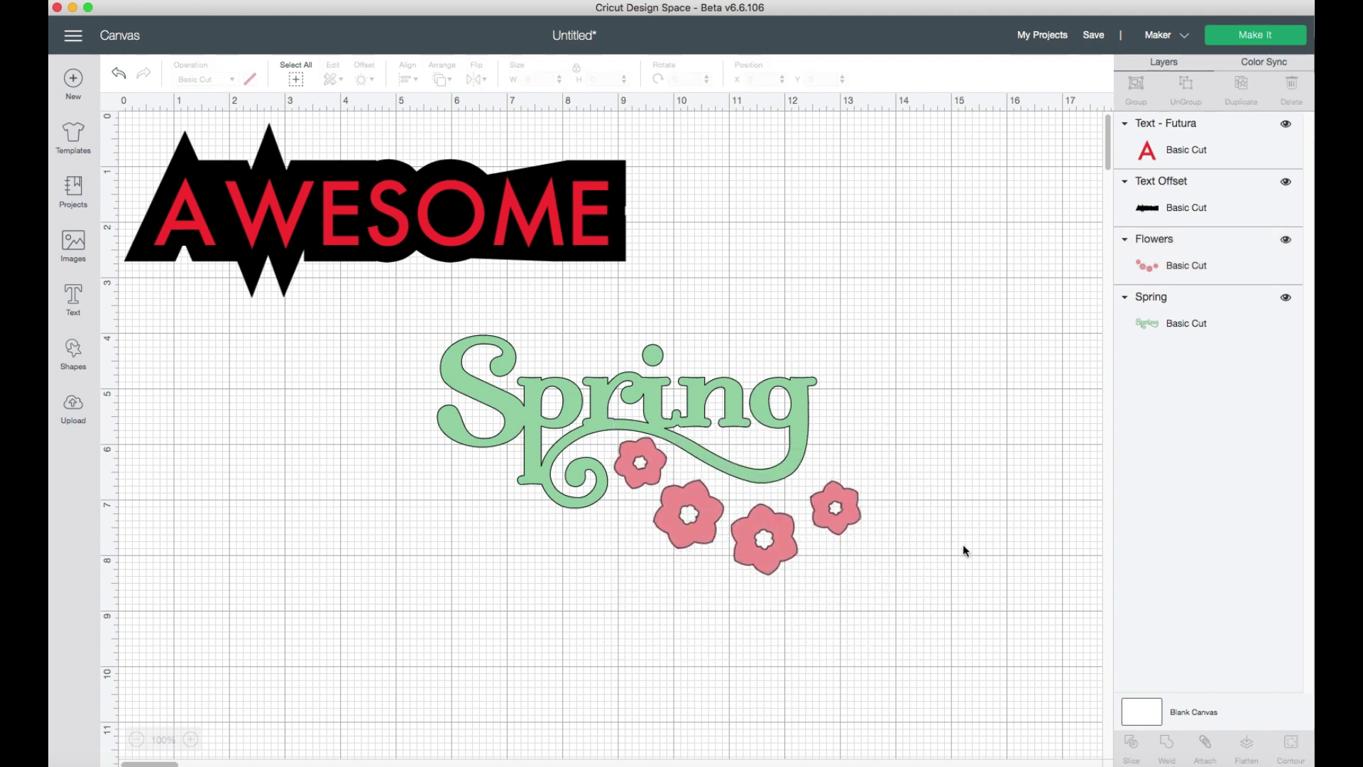
left_click_drag(825, 547, 626, 559)
left_click(902, 602)
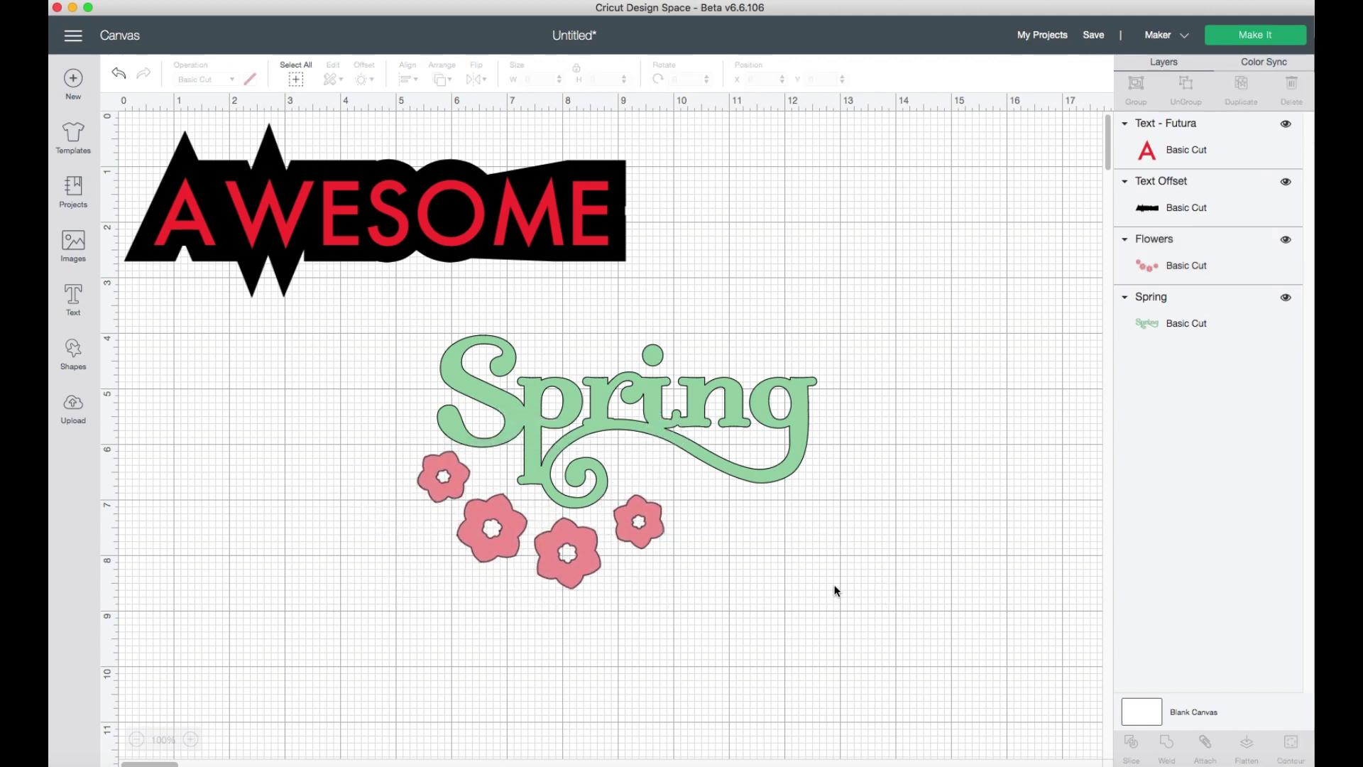
- Create one 0.25 in offset around the Spring word and flowers together, with rounded corners and welded offsets
left_click_drag(384, 325, 857, 634)
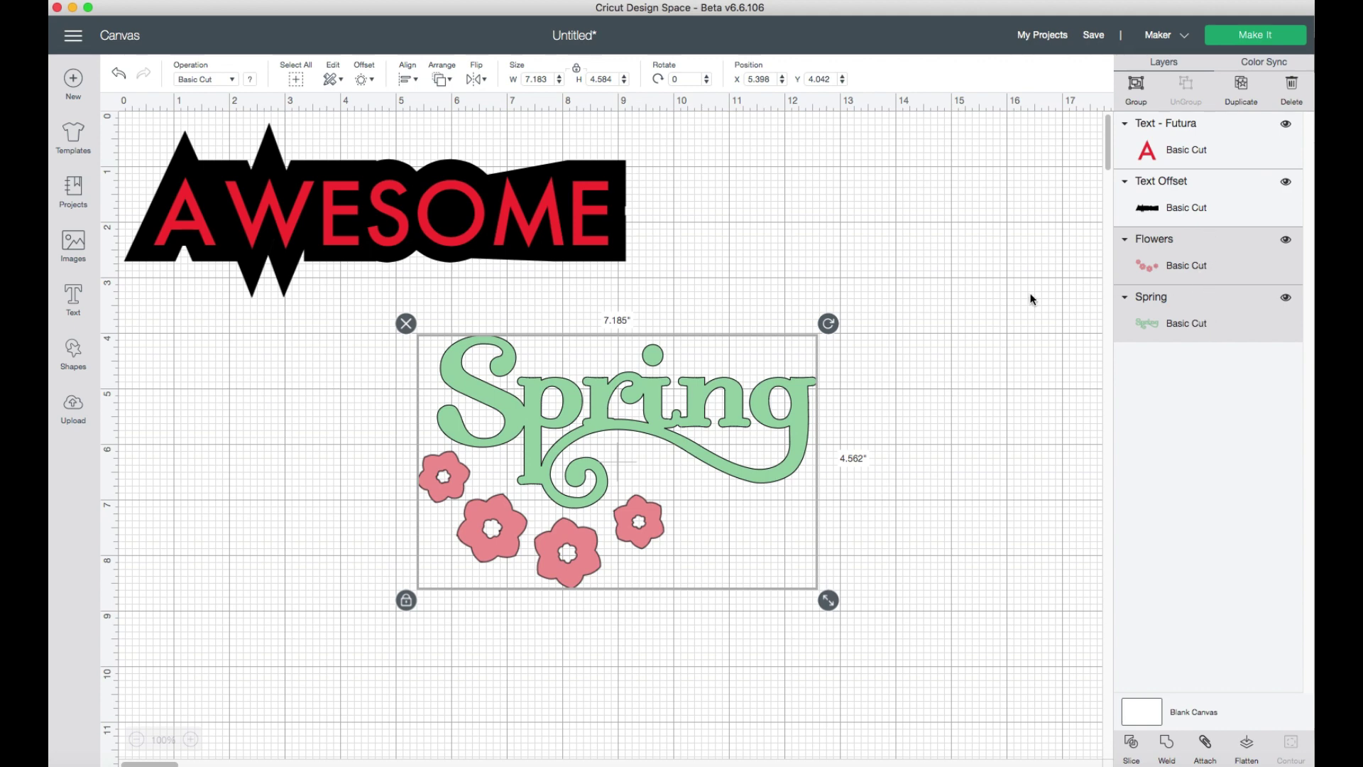
left_click(361, 80)
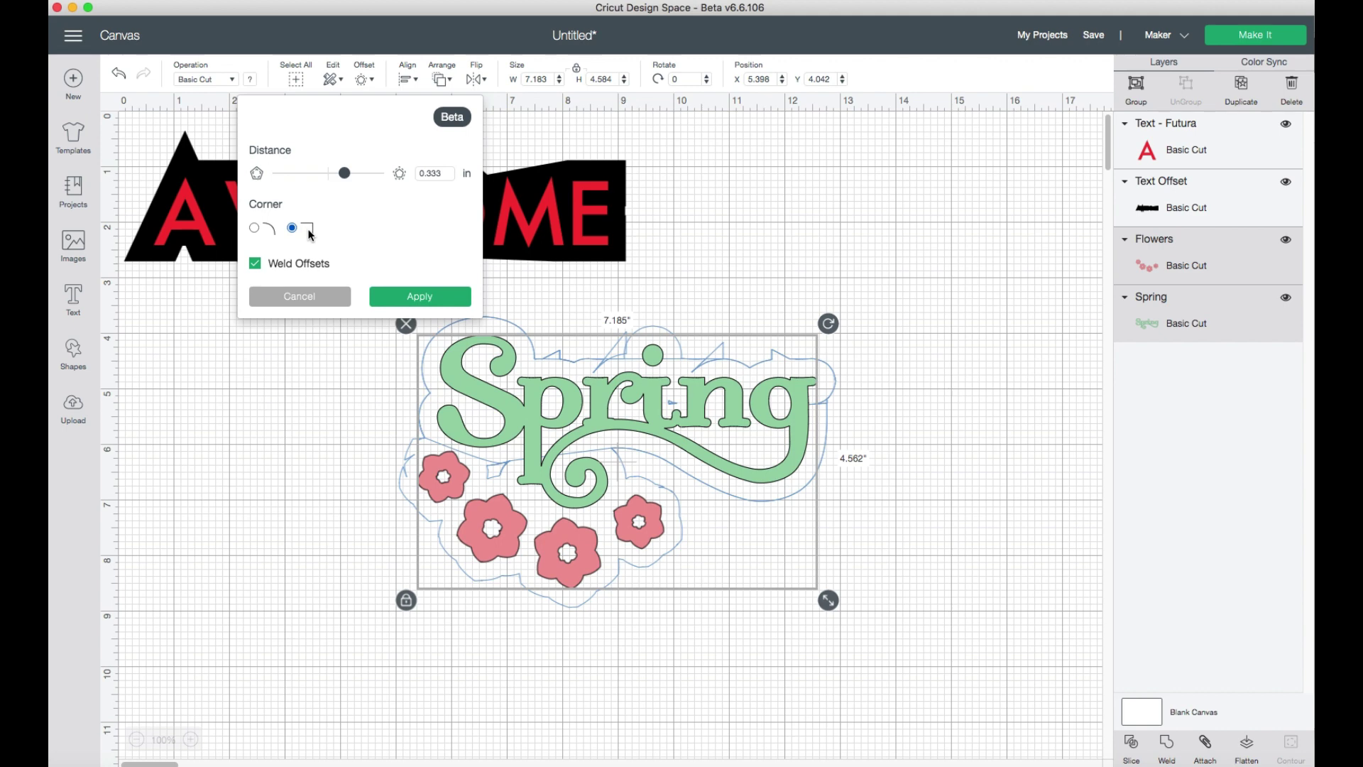
left_click(260, 232)
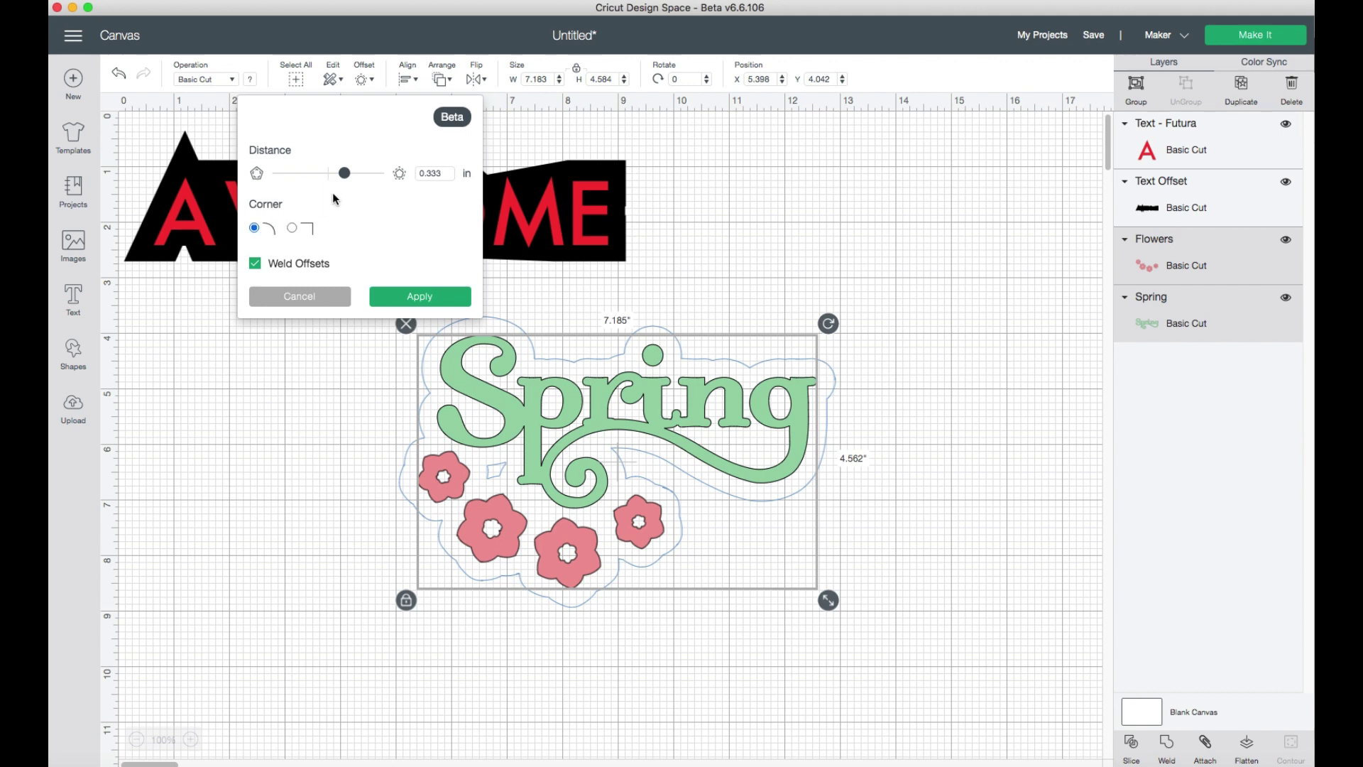
left_click_drag(346, 183, 344, 182)
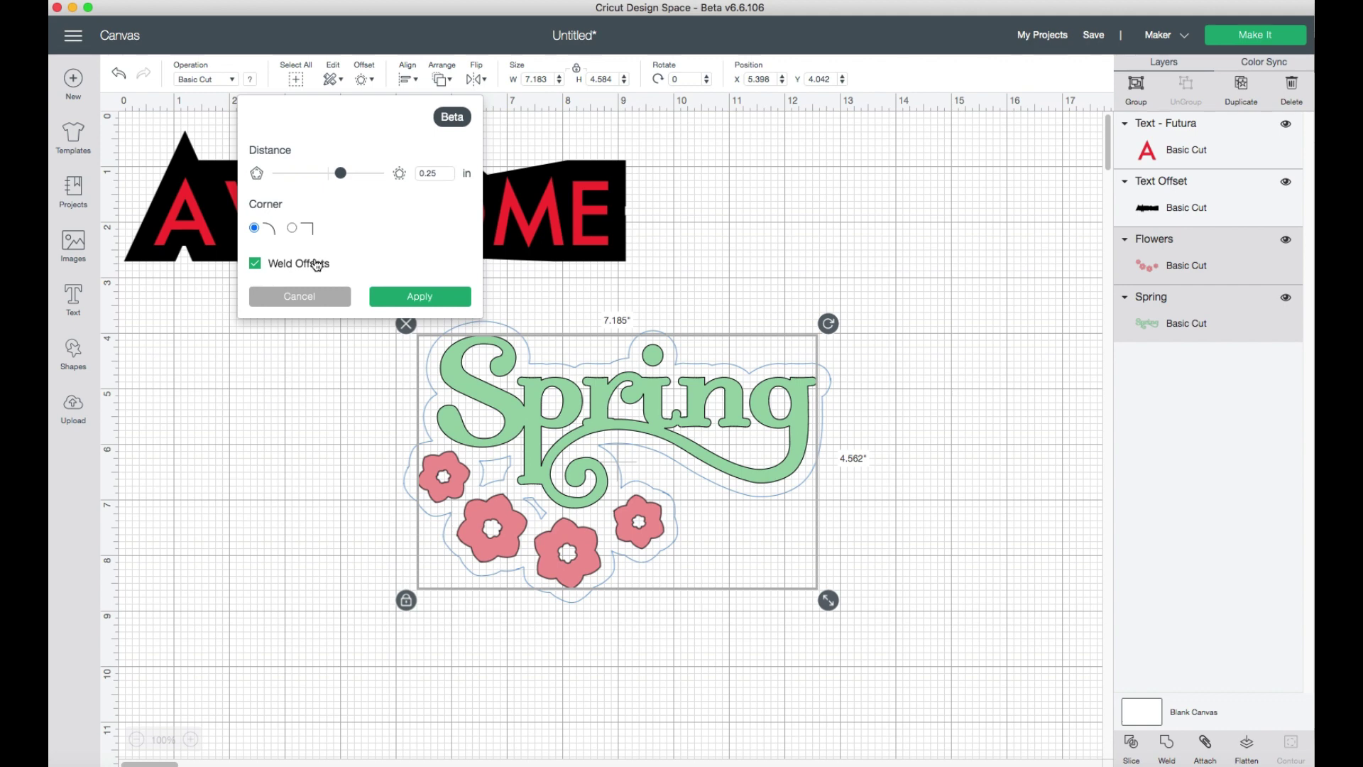
left_click(256, 264)
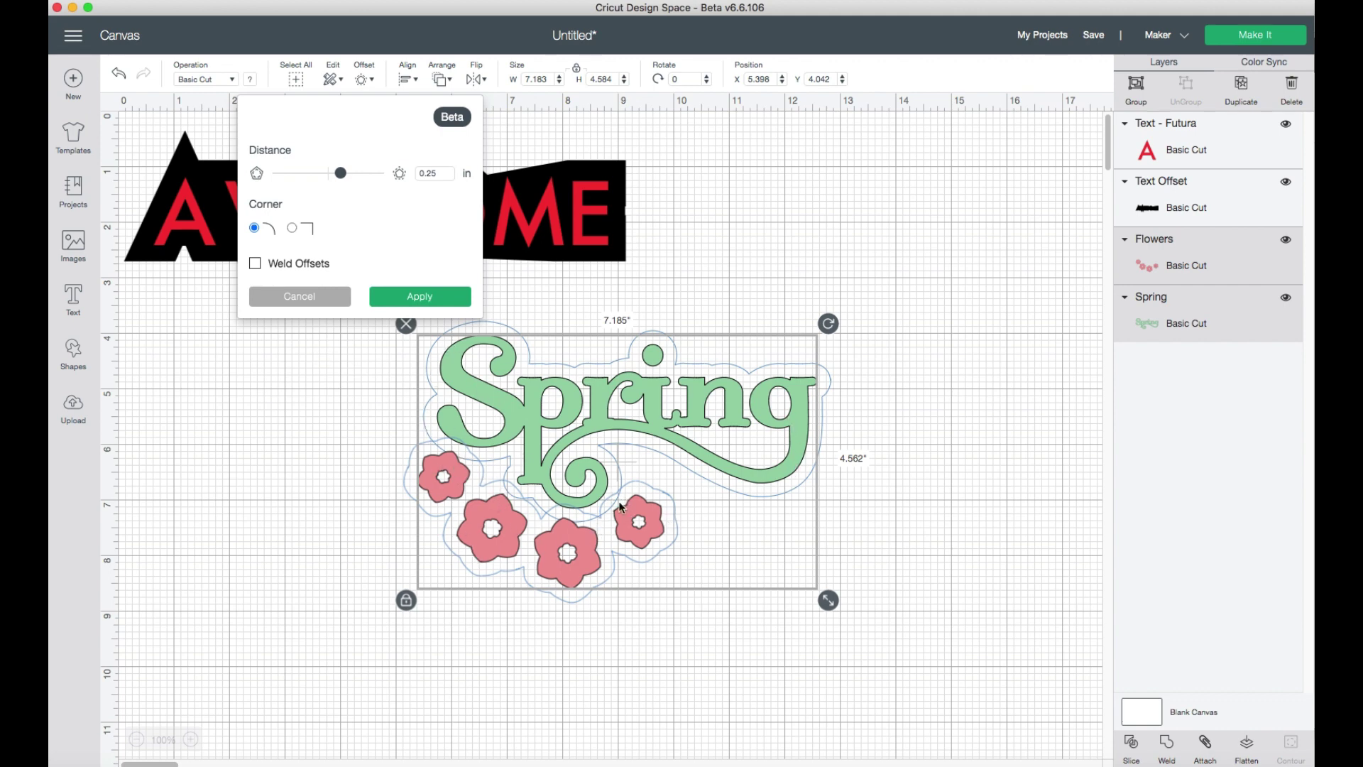
left_click(254, 264)
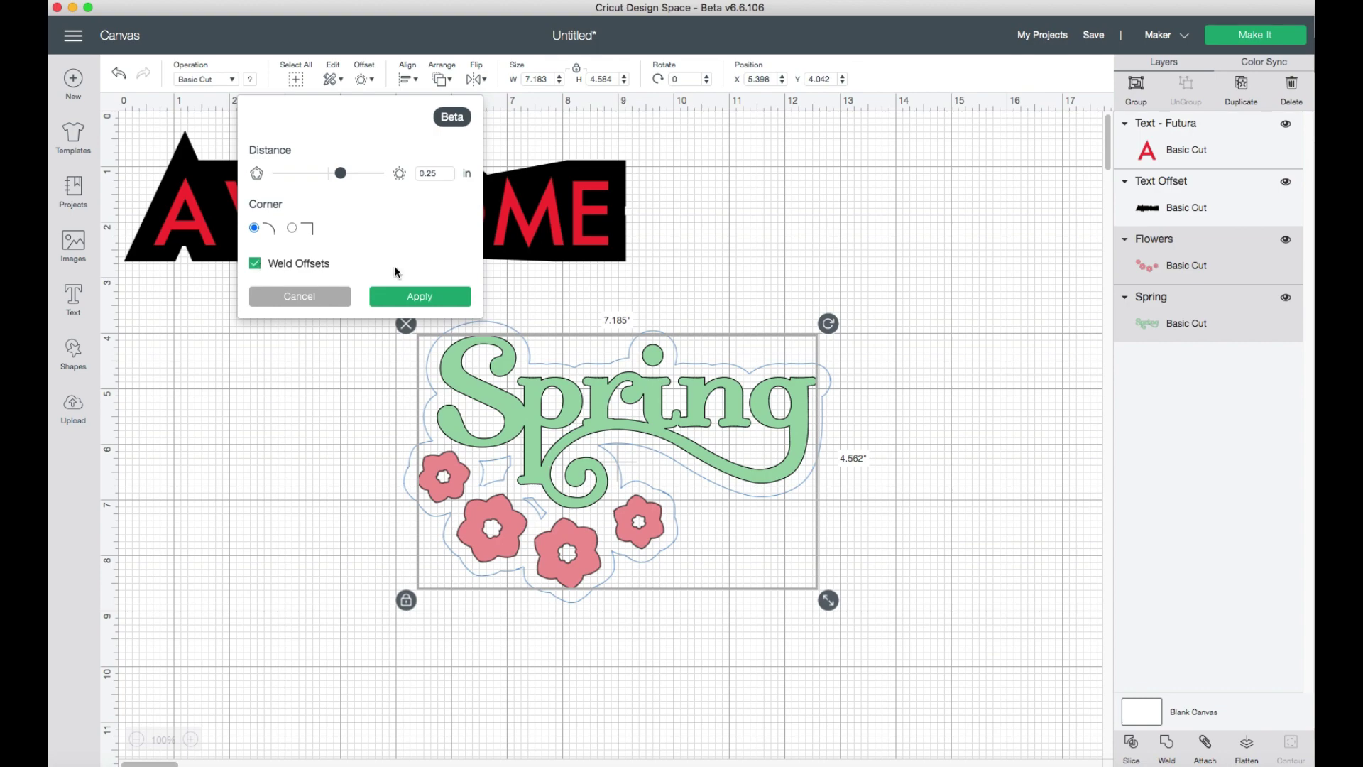
left_click(408, 297)
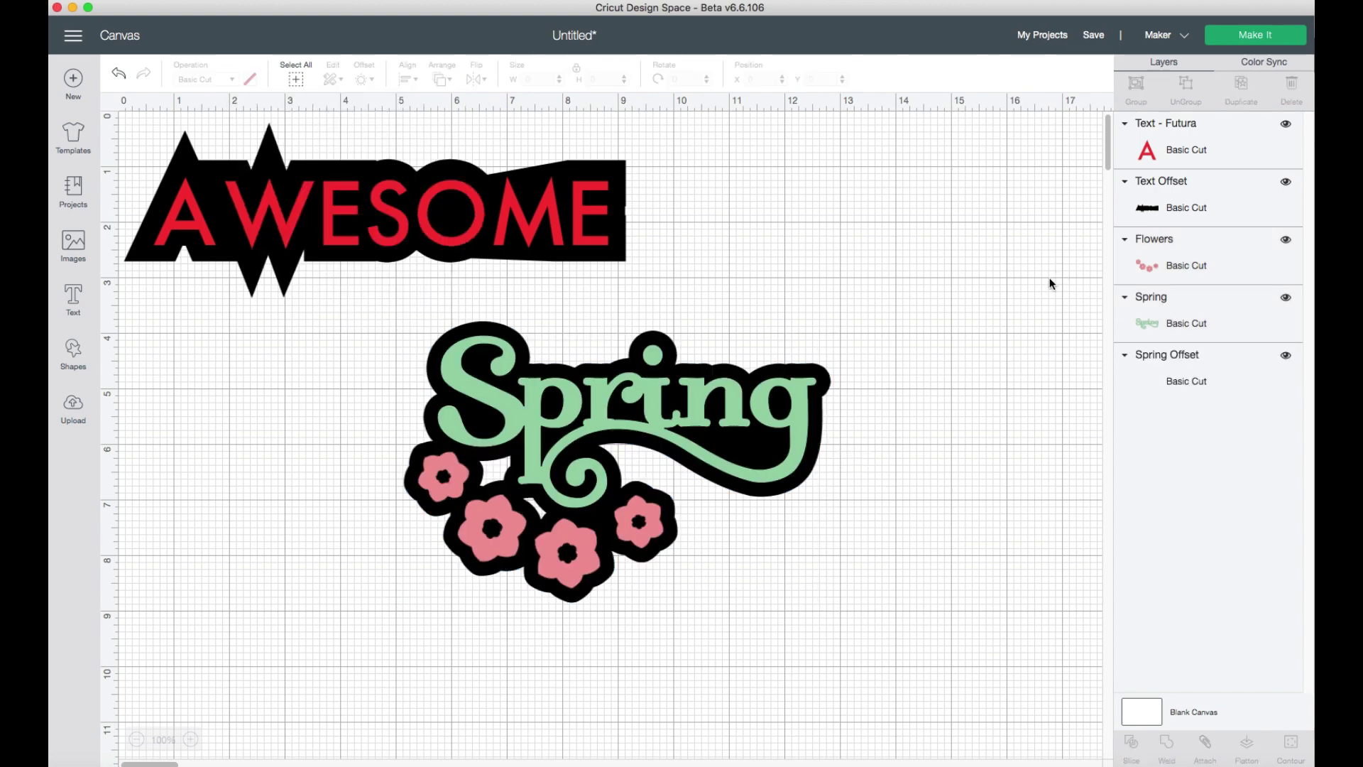
- Group the flowers, Spring word and black offset, and move the group to about X 4.745, Y 3.931 in
mouse_move(772, 410)
left_mouse_down()
mouse_move(822, 399)
mouse_move(1035, 417)
mouse_move(774, 412)
left_mouse_up()
left_click(894, 535)
left_click_drag(352, 319, 891, 600)
left_click(1136, 85)
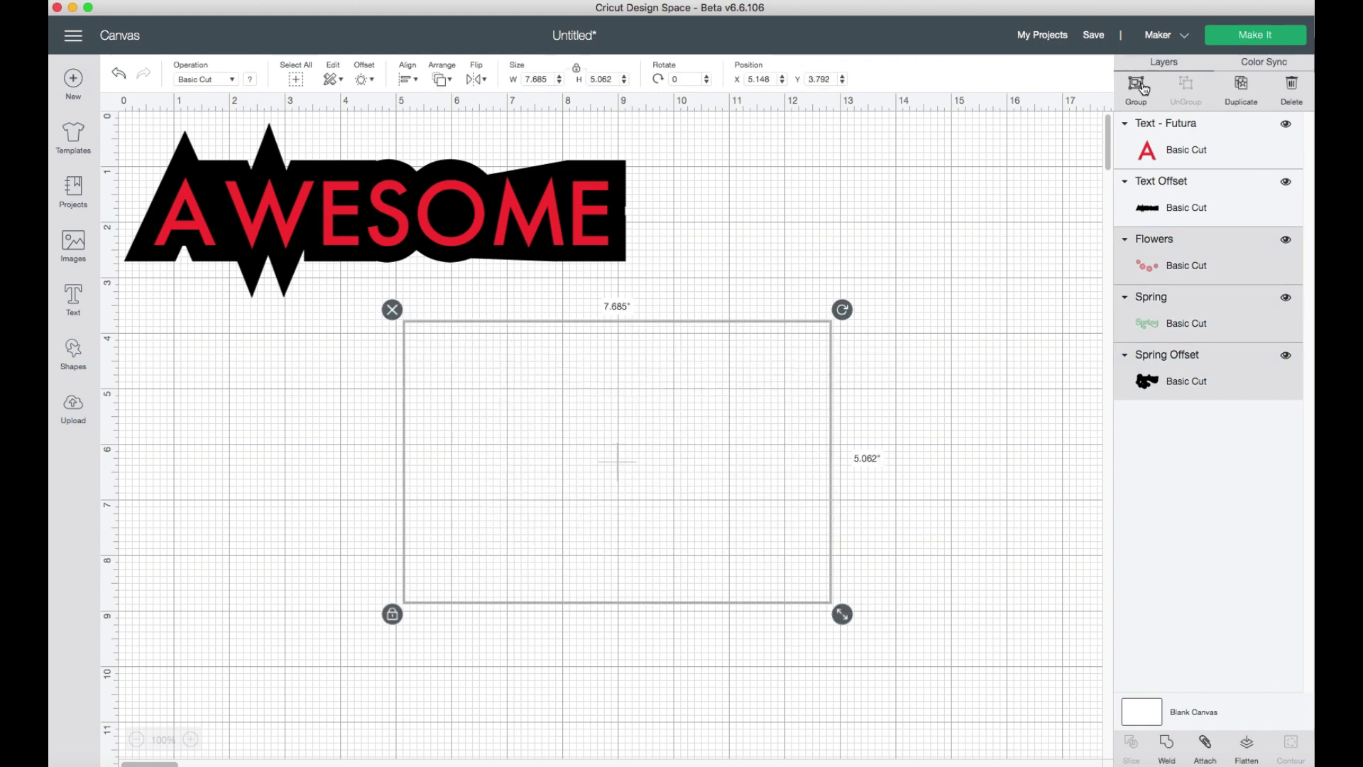
left_click_drag(694, 478, 649, 480)
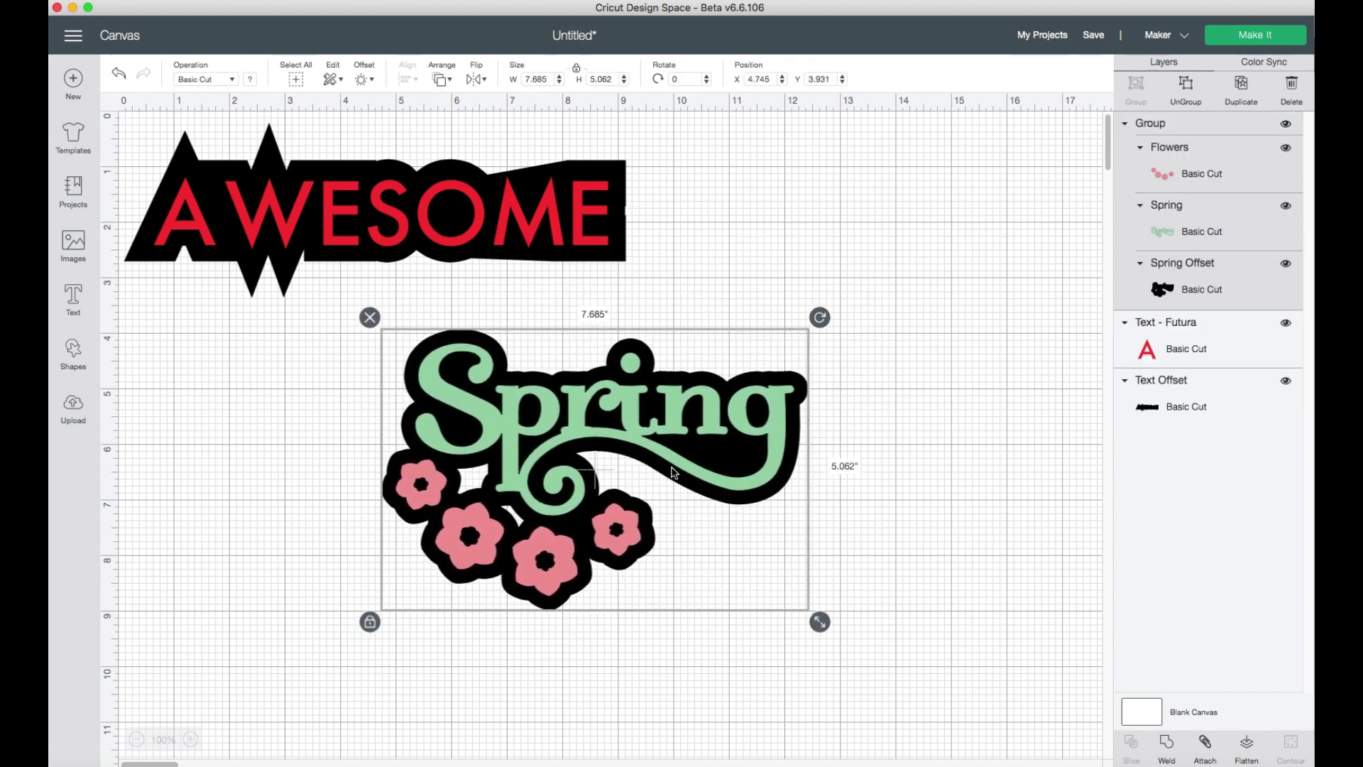
- Reposition the grouped Spring design at about X 4.773, Y 3.681 in and ungroup its three layers
left_click(119, 74)
mouse_move(579, 538)
left_mouse_down()
mouse_move(411, 523)
mouse_move(580, 537)
left_mouse_up()
left_click(821, 475)
left_click_drag(760, 433, 781, 417)
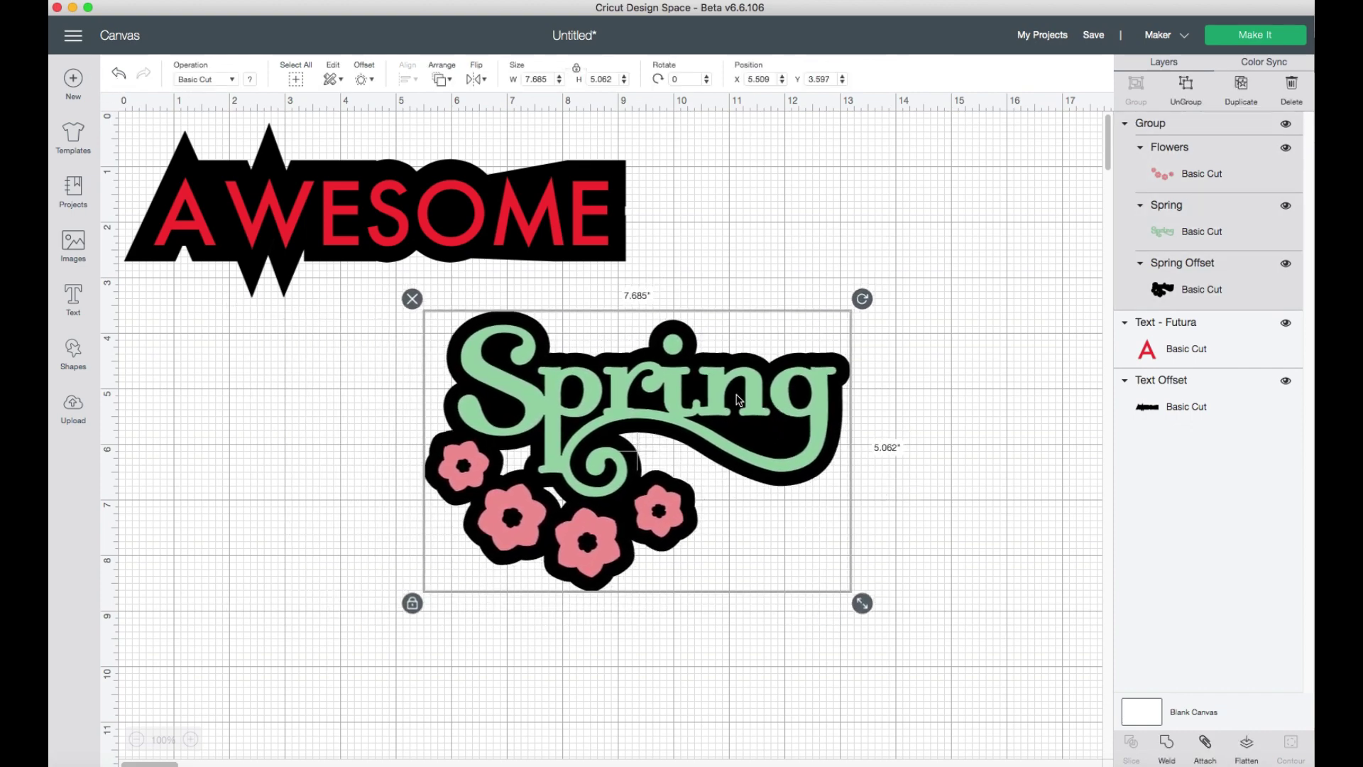
key("ctrl+z")
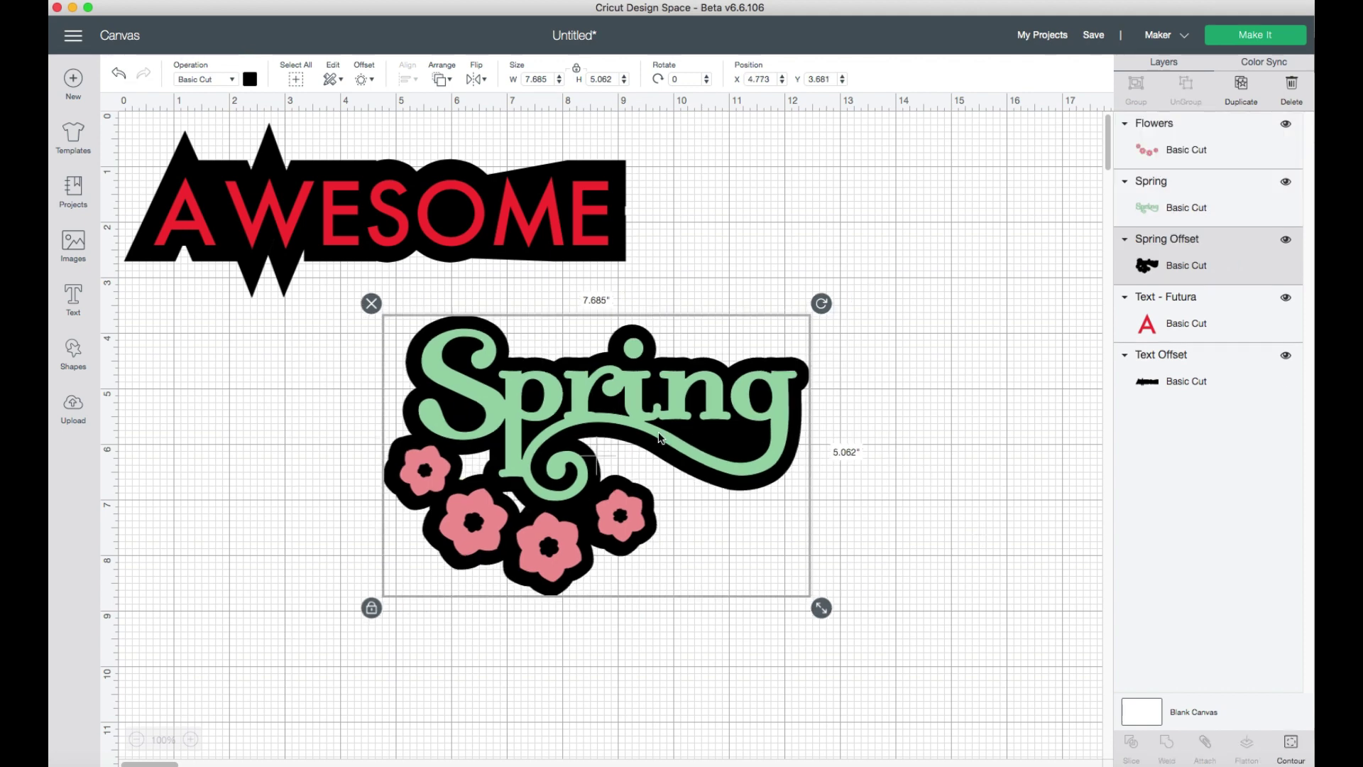
- Create a second outer offset of 0.236 in around the flowers, Spring word and black offset, with rounded corners and welded offsets
left_click(898, 409)
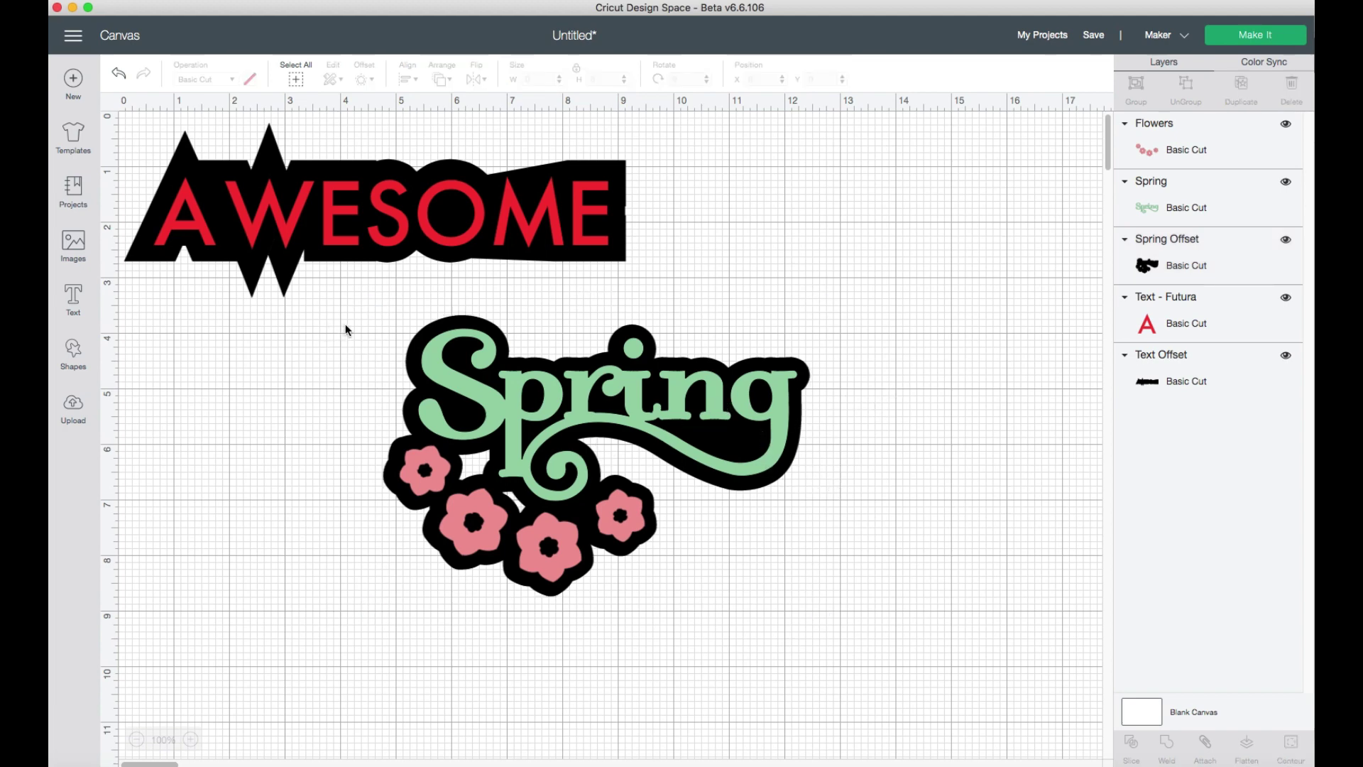
left_click_drag(351, 327, 849, 603)
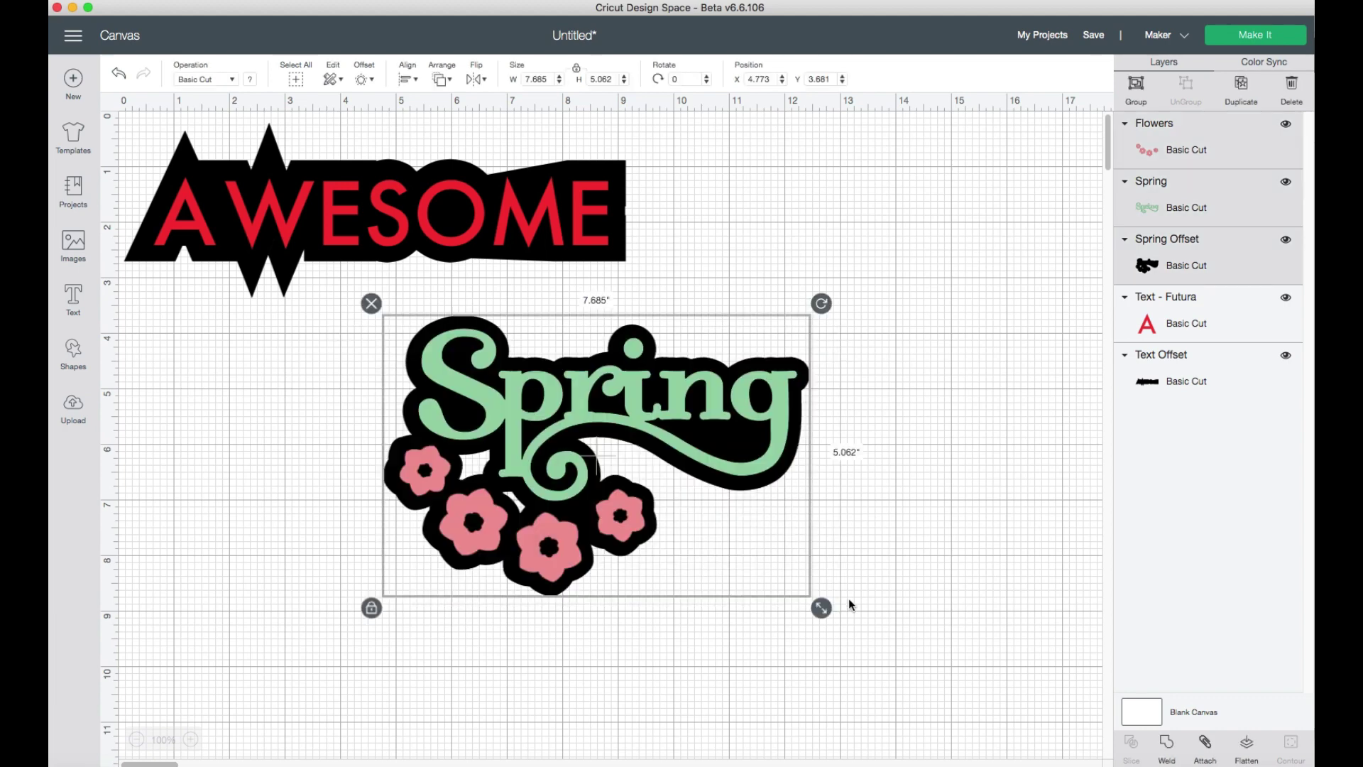
left_click(363, 80)
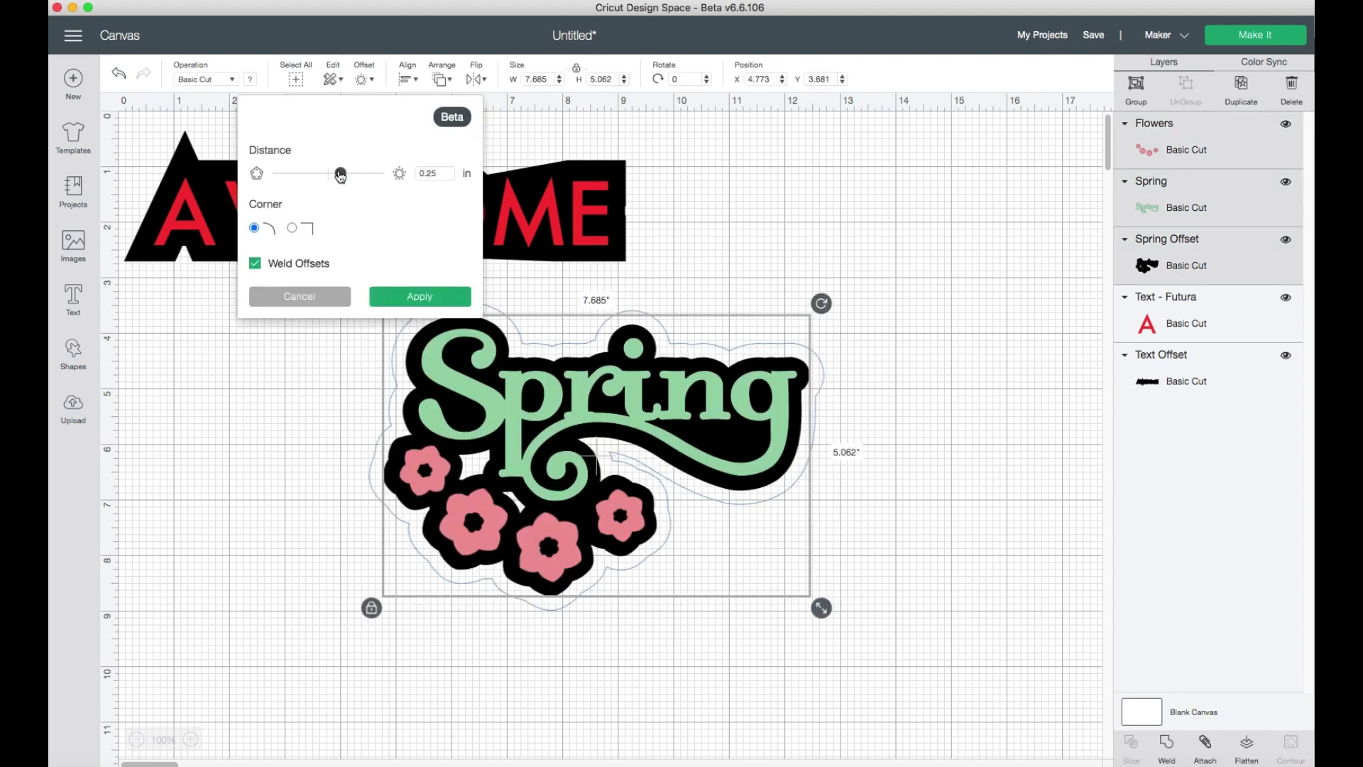
left_click_drag(341, 174, 341, 174)
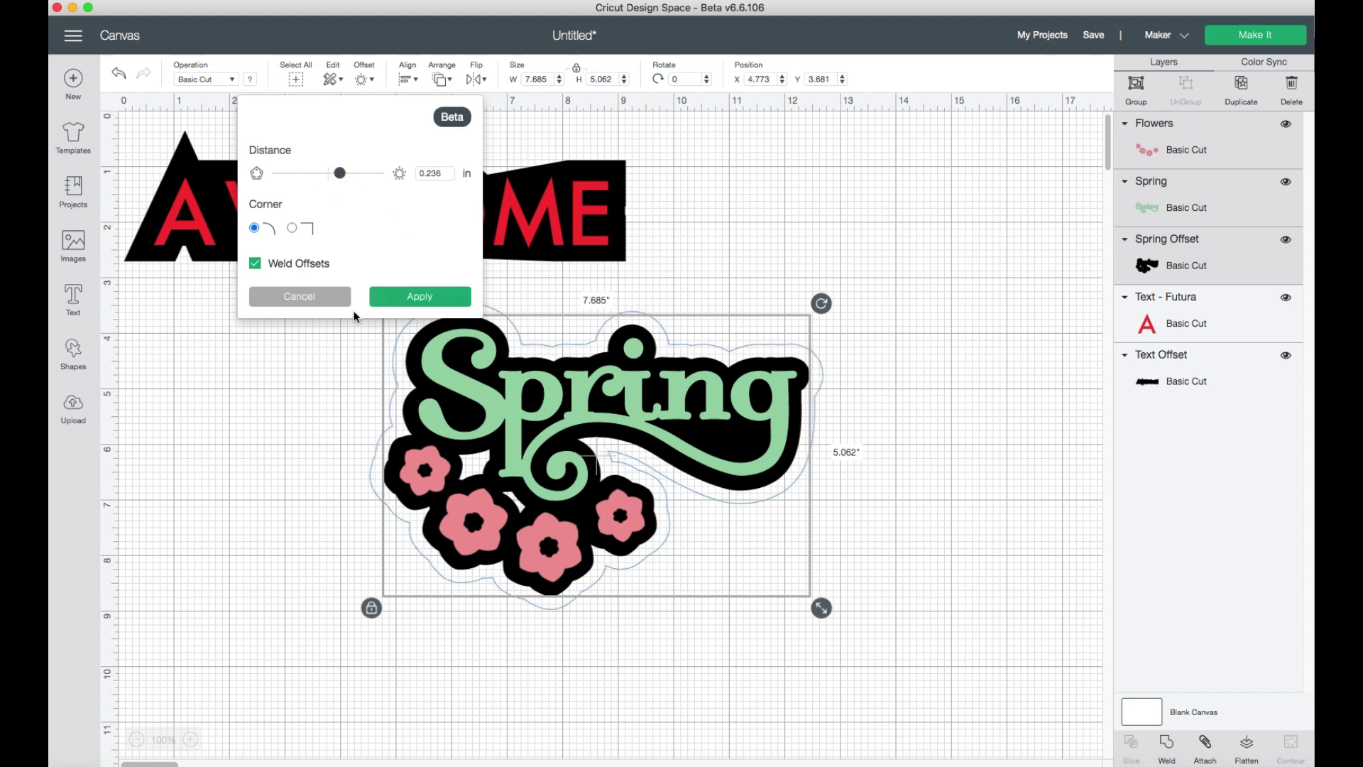
left_click(419, 296)
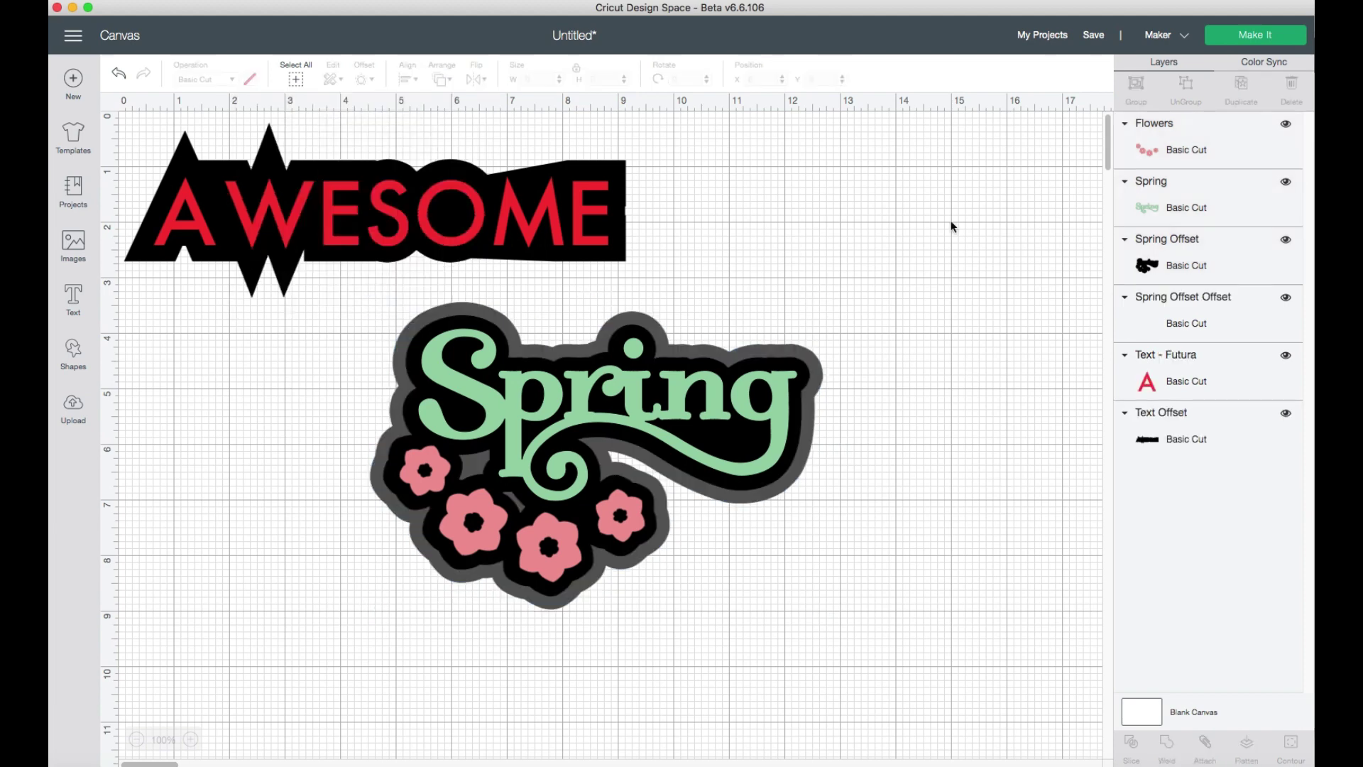
- Recolor the outermost dark gray Spring offset layer to light purple
left_click(1165, 326)
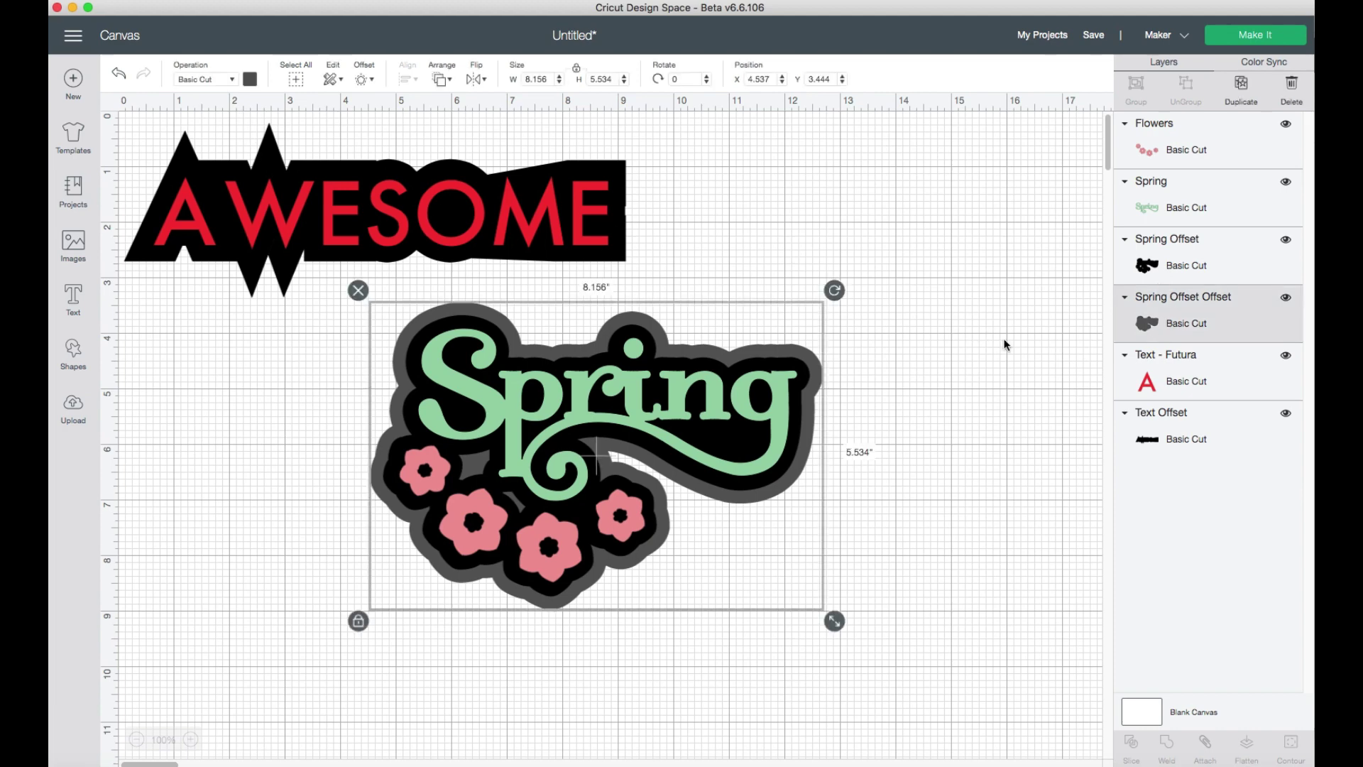
left_click(249, 79)
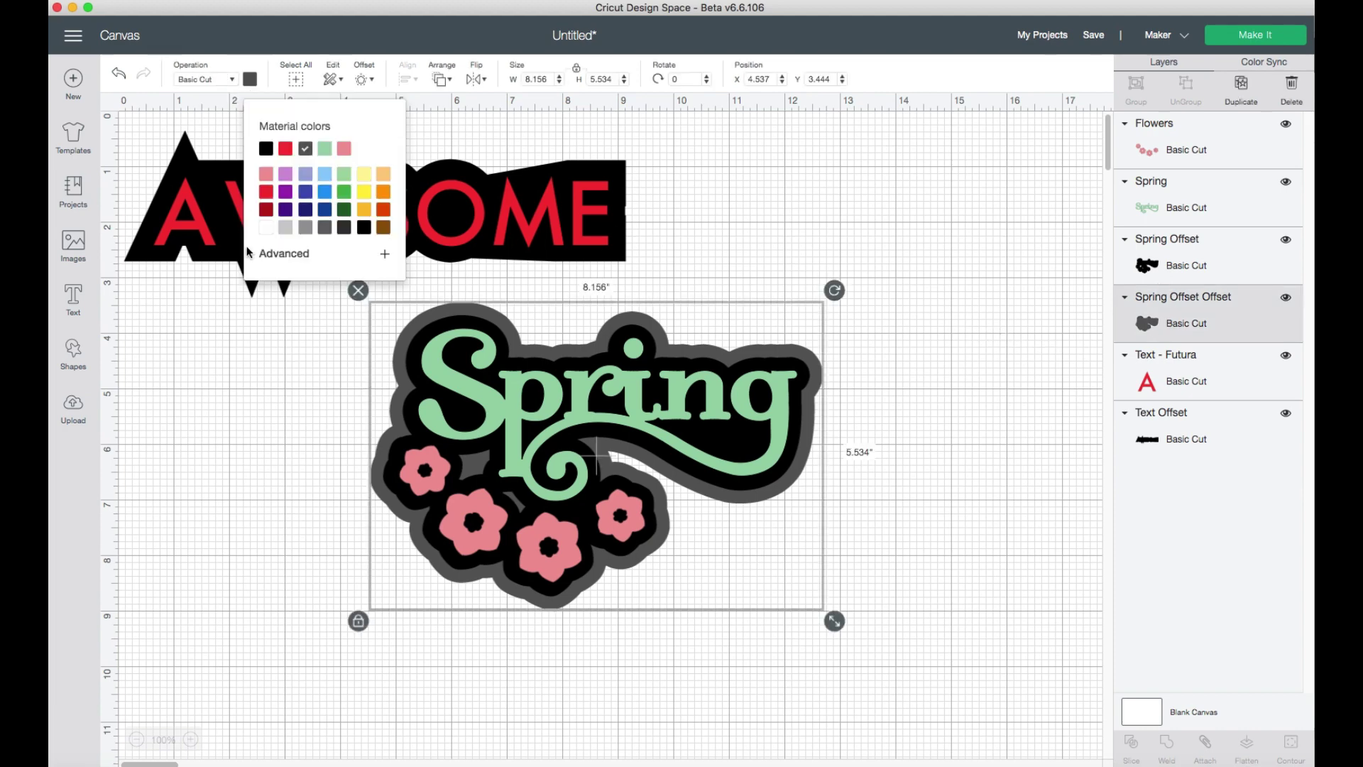
left_click(285, 174)
left_click(909, 368)
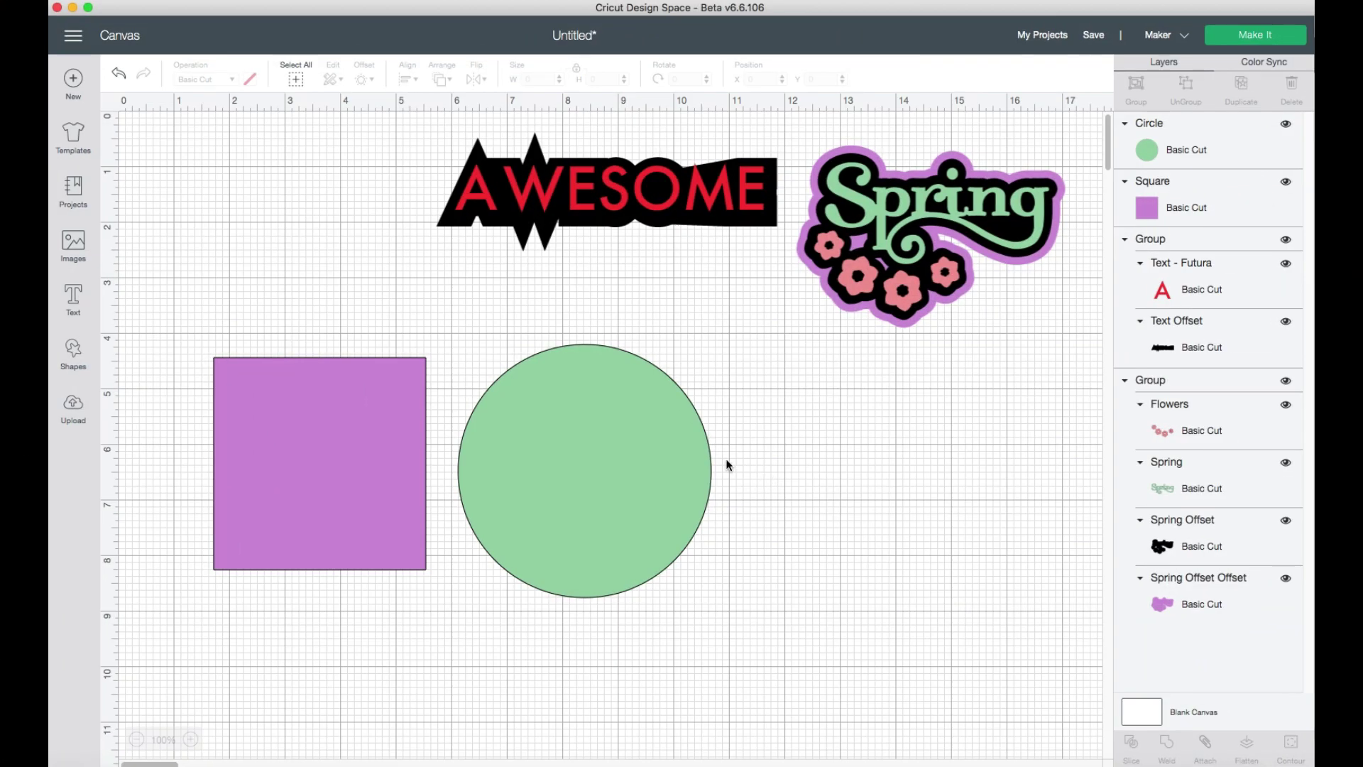
- Move the green circle to about X 6.528, Y 4.319 in and create a -0.264 in inward offset with rounded corners
left_click(582, 446)
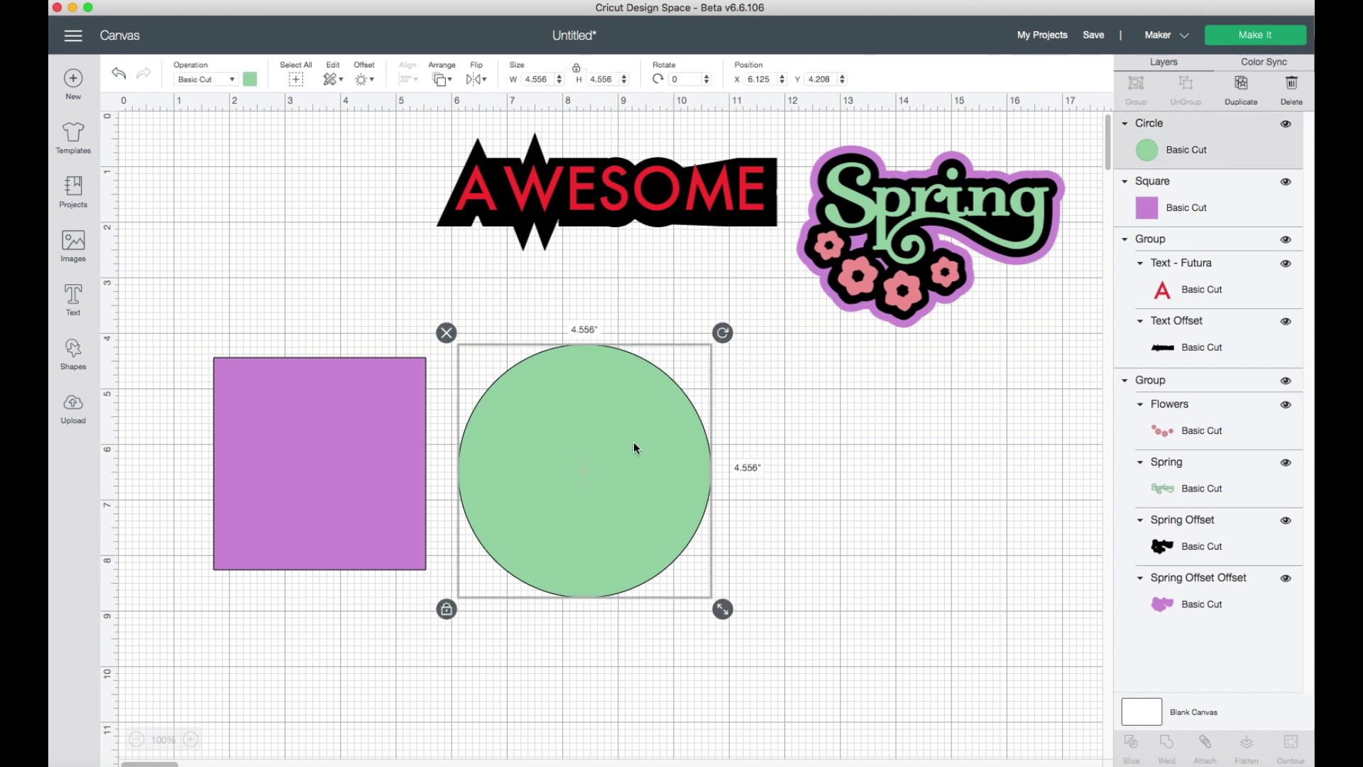
left_click_drag(636, 447, 605, 467)
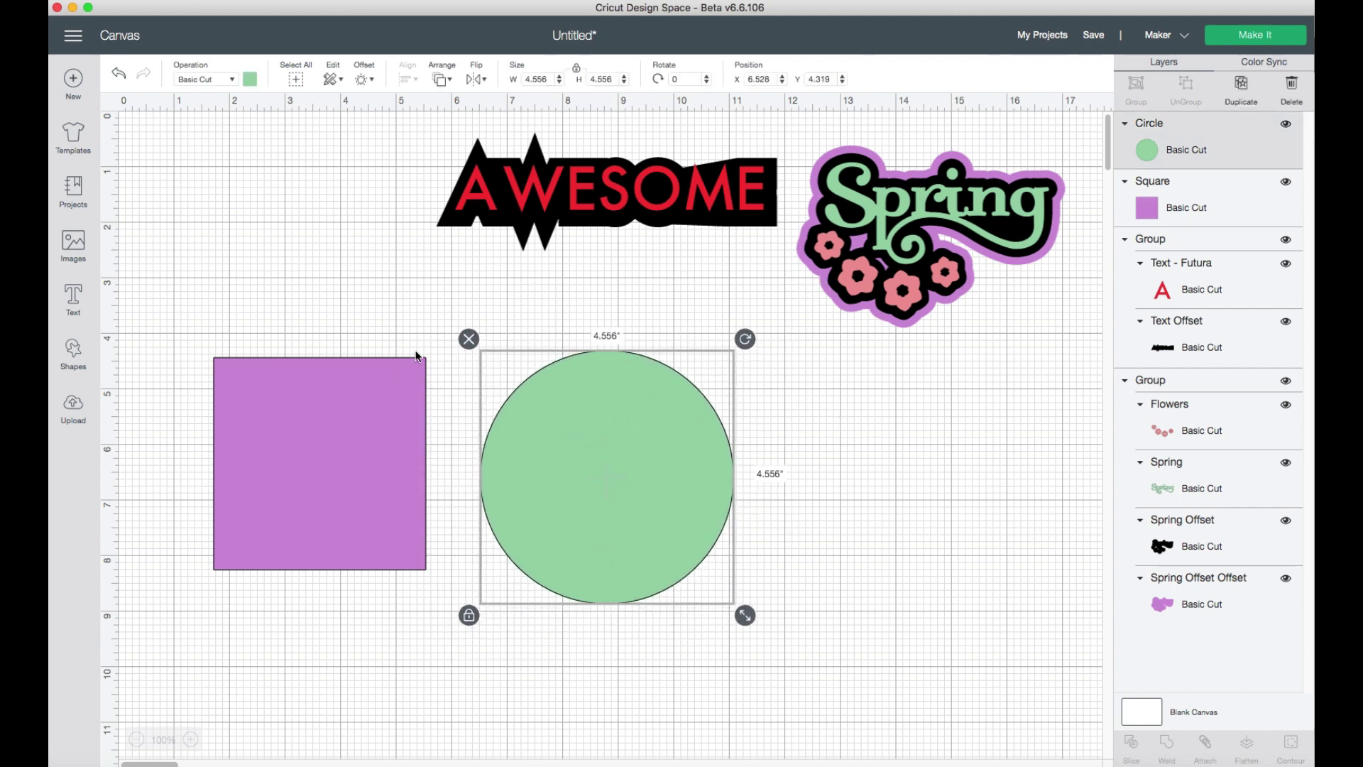
left_click(365, 81)
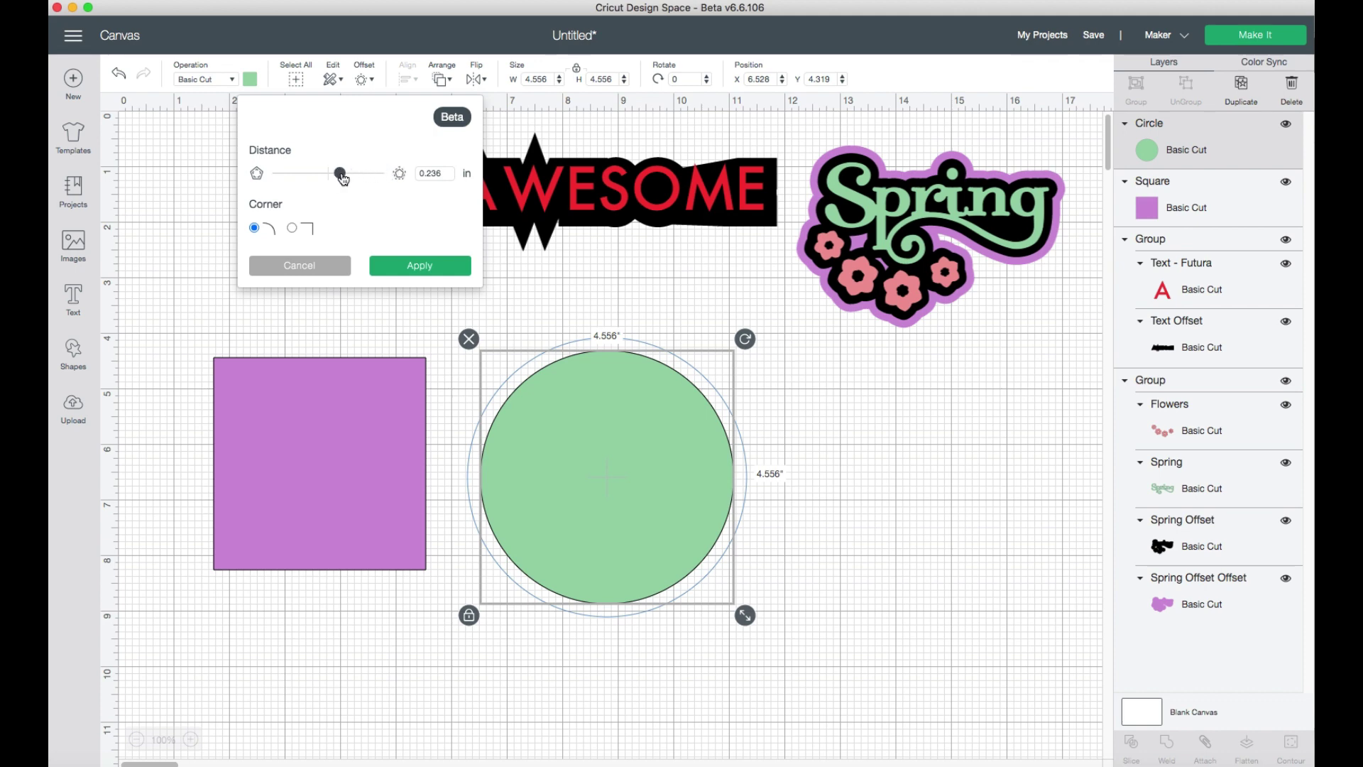
left_click_drag(342, 177, 316, 176)
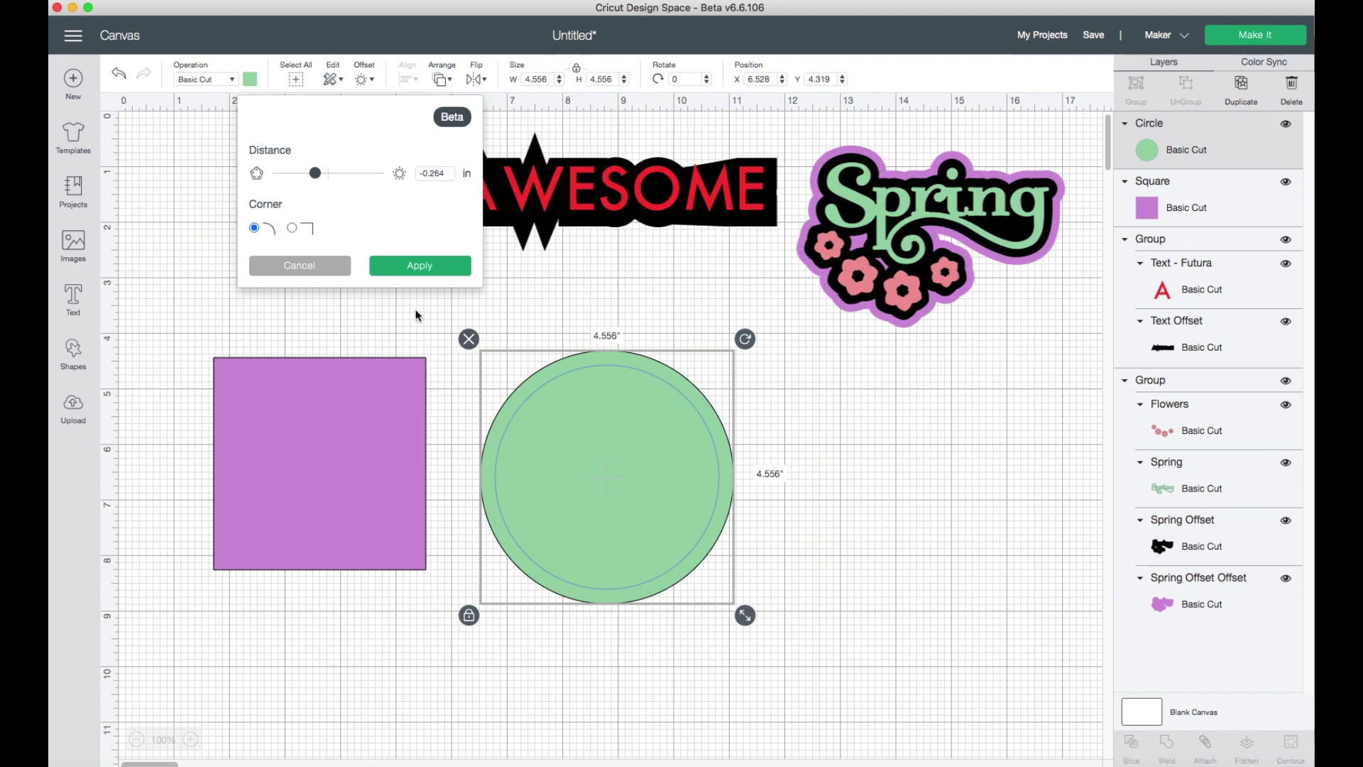
left_click(414, 267)
- Nudge the black inner circle to about X 6.805, Y 4.597 in and change its operation to Pen
mouse_move(661, 480)
left_mouse_down()
mouse_move(743, 490)
mouse_move(656, 483)
left_mouse_up()
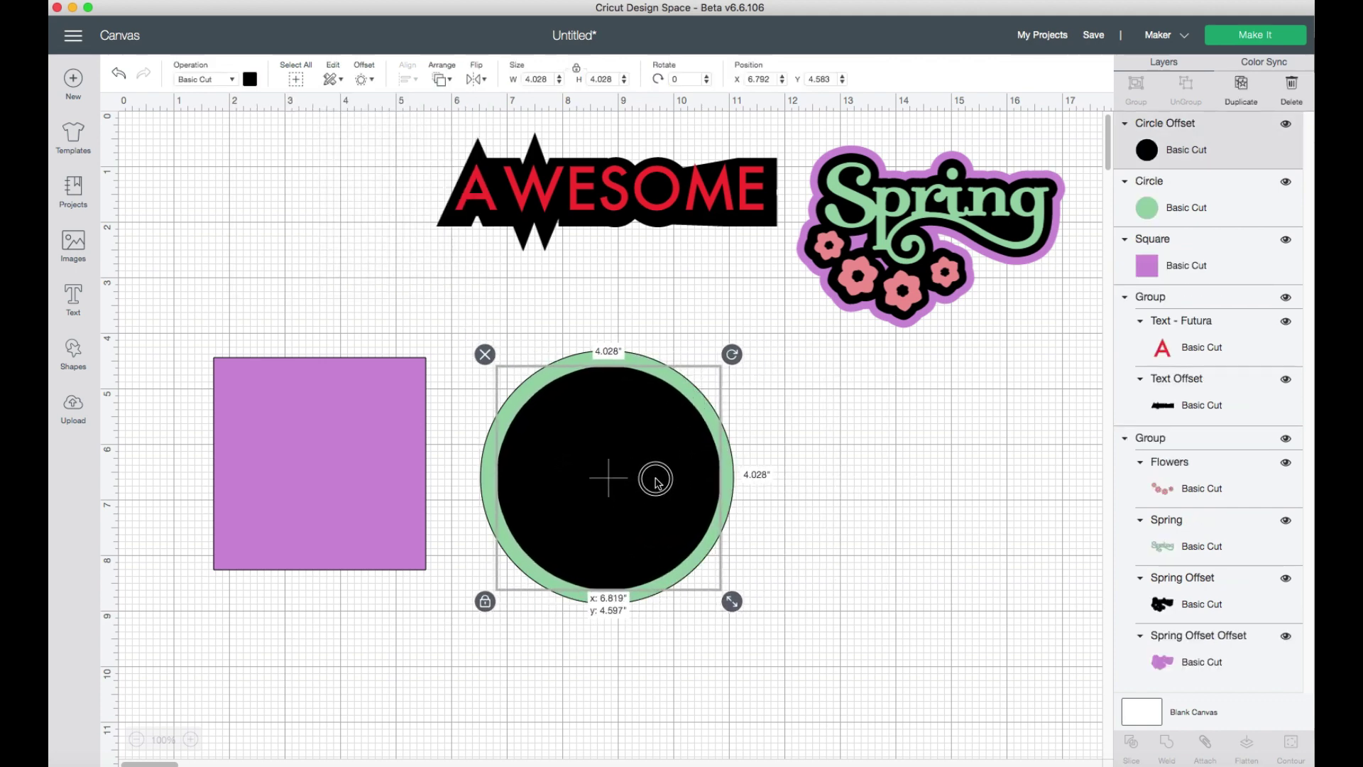
left_click(894, 526)
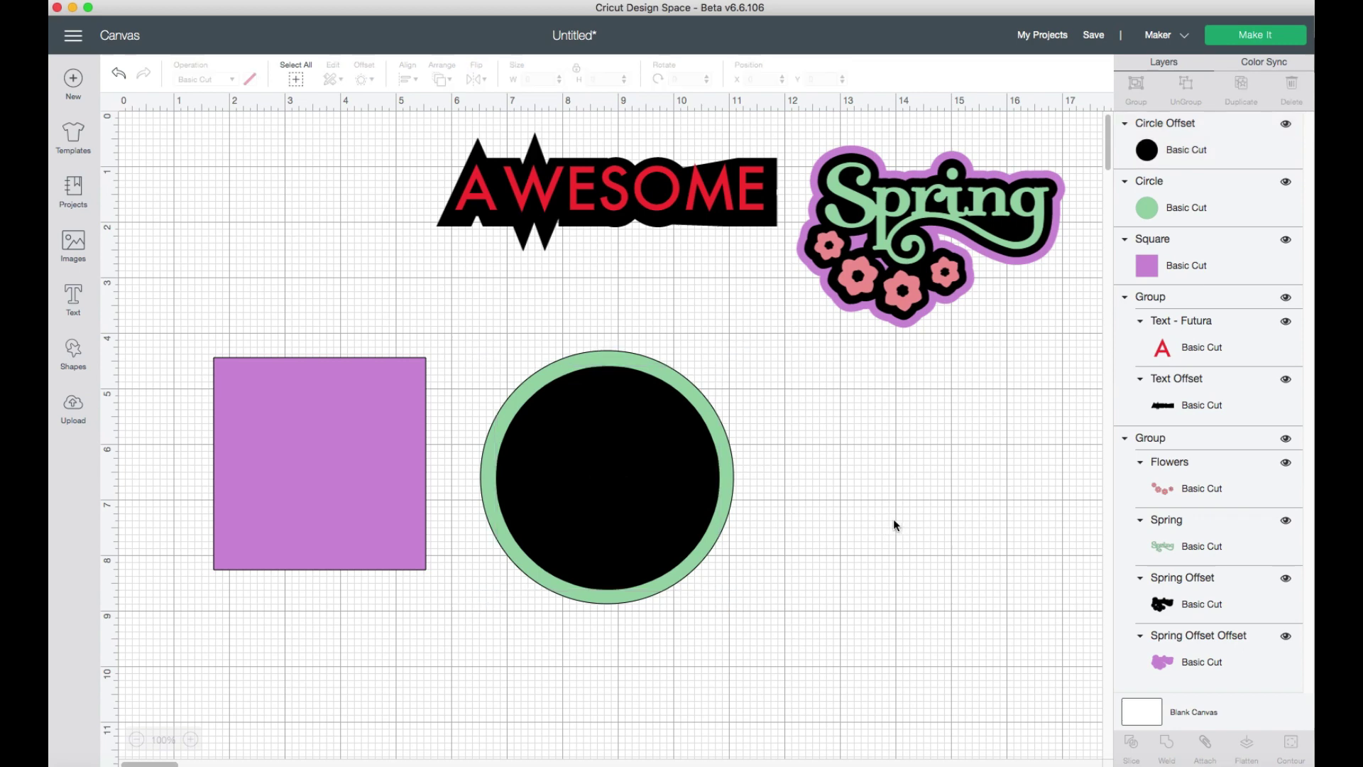
left_click(657, 423)
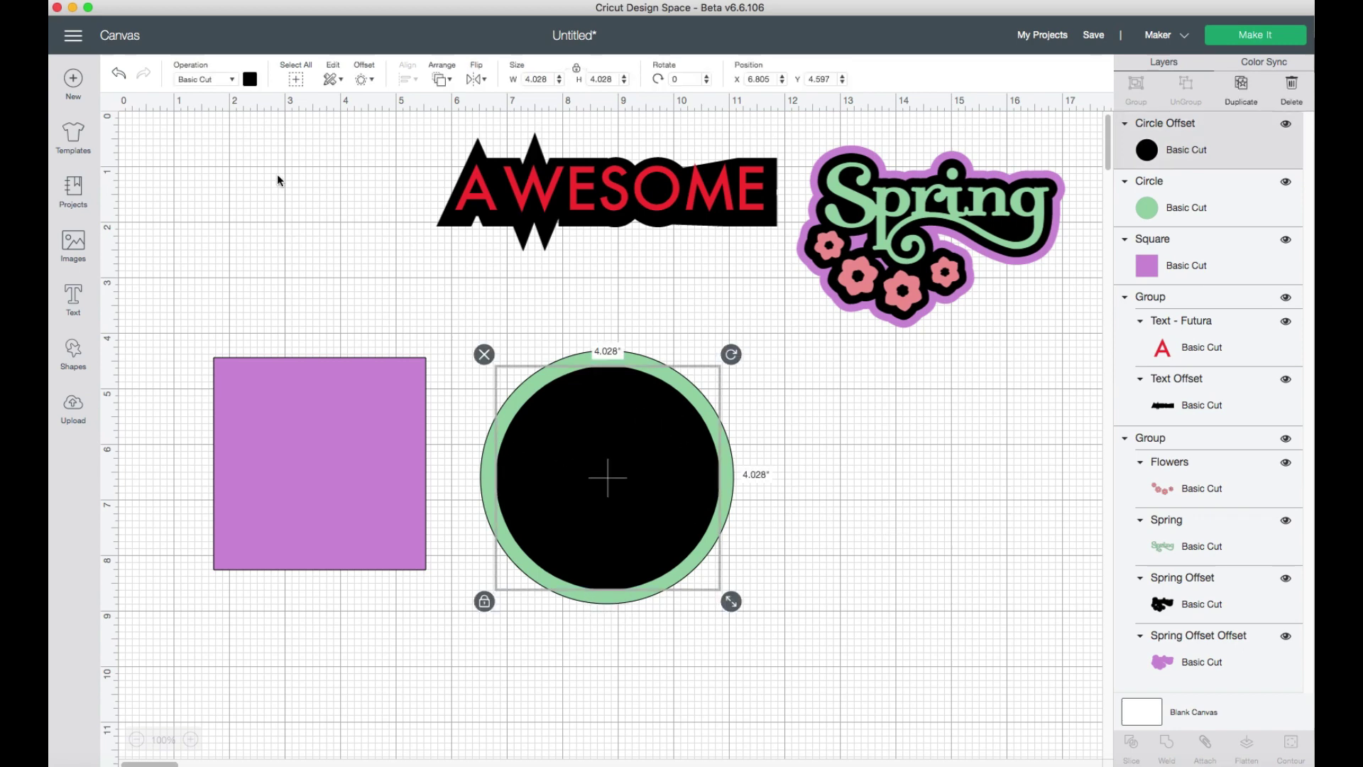
left_click(231, 79)
left_click(218, 219)
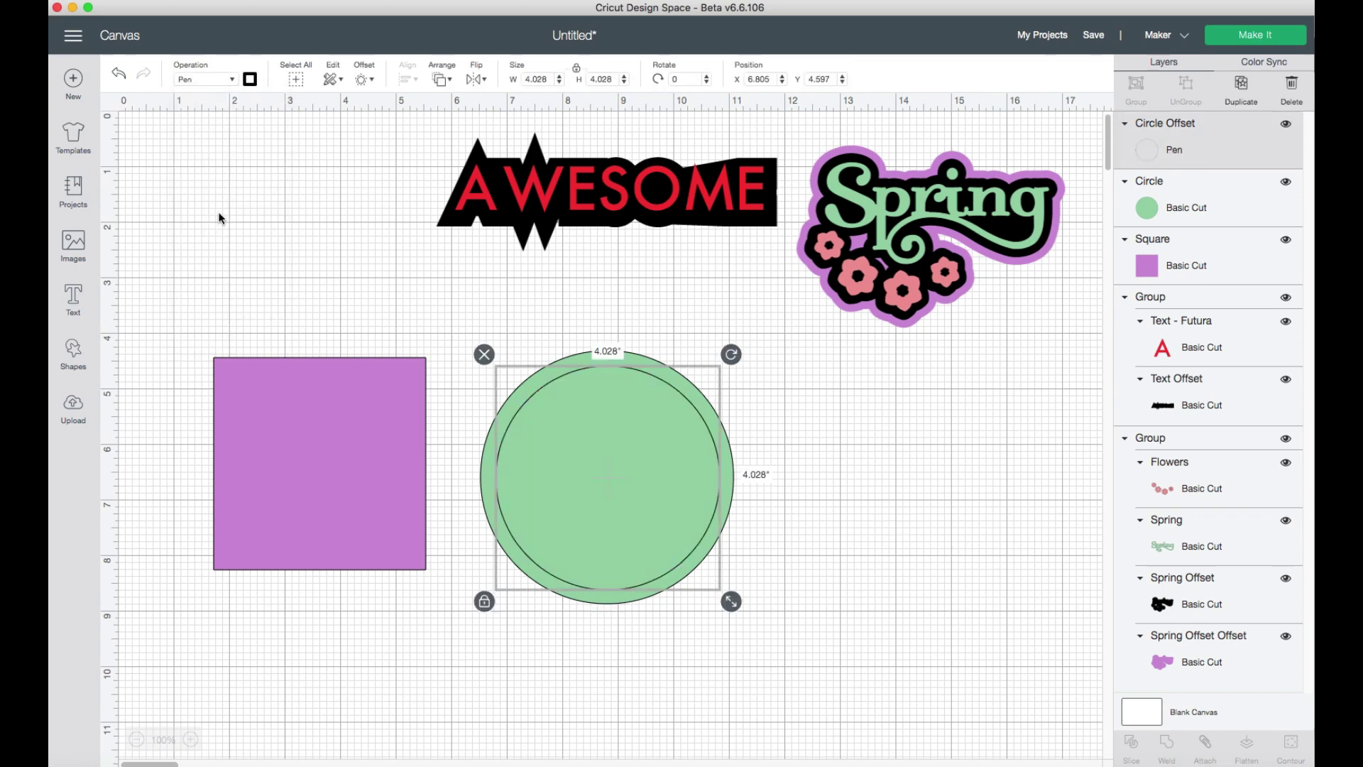
left_click(892, 462)
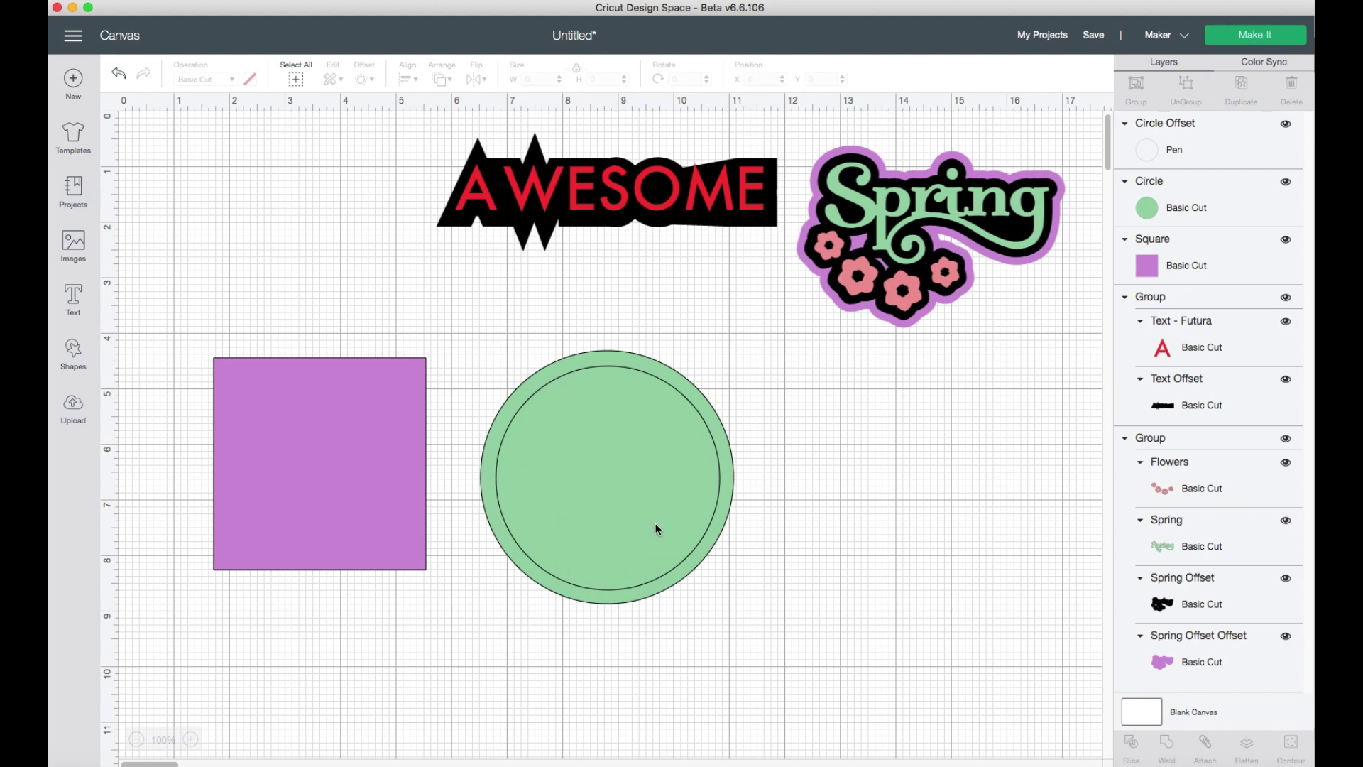
- Create a -0.264 in inward offset of the purple square with square corners
left_click(385, 484)
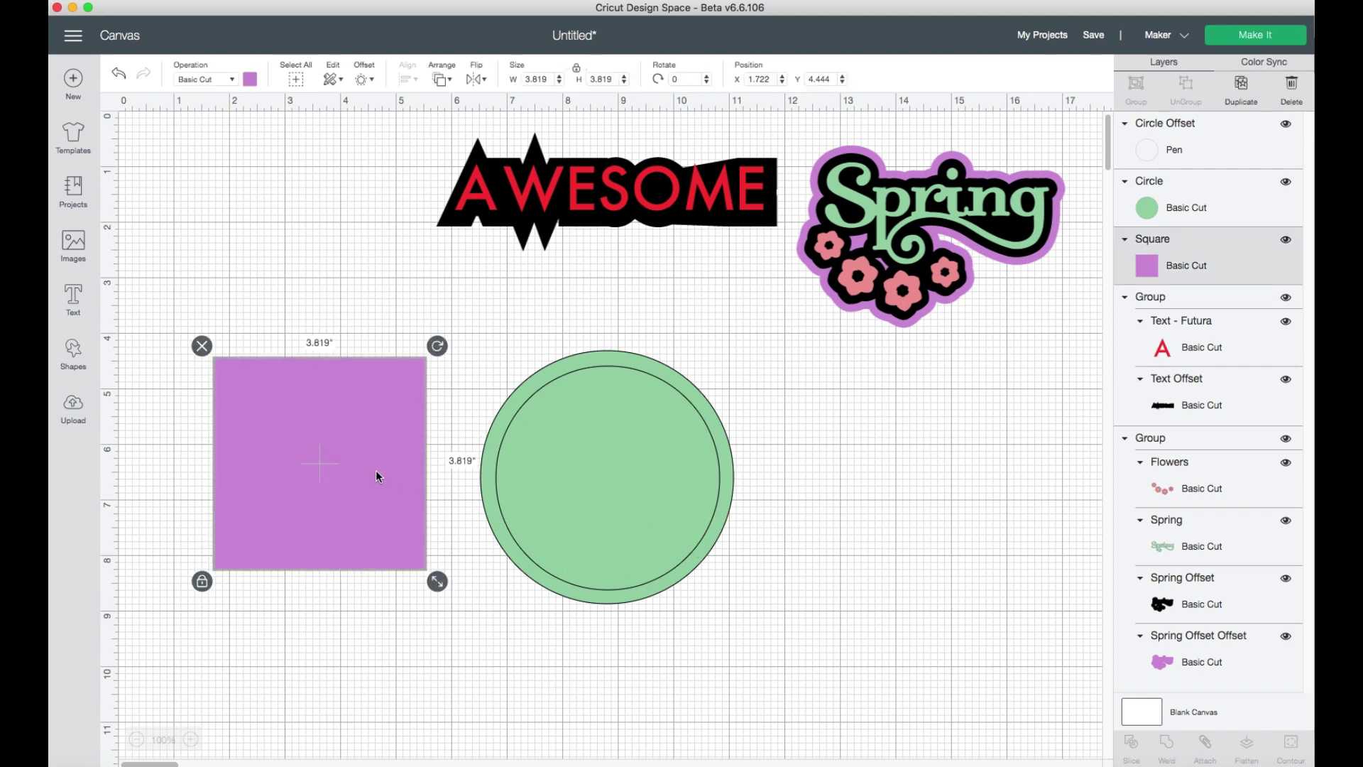
left_click(362, 79)
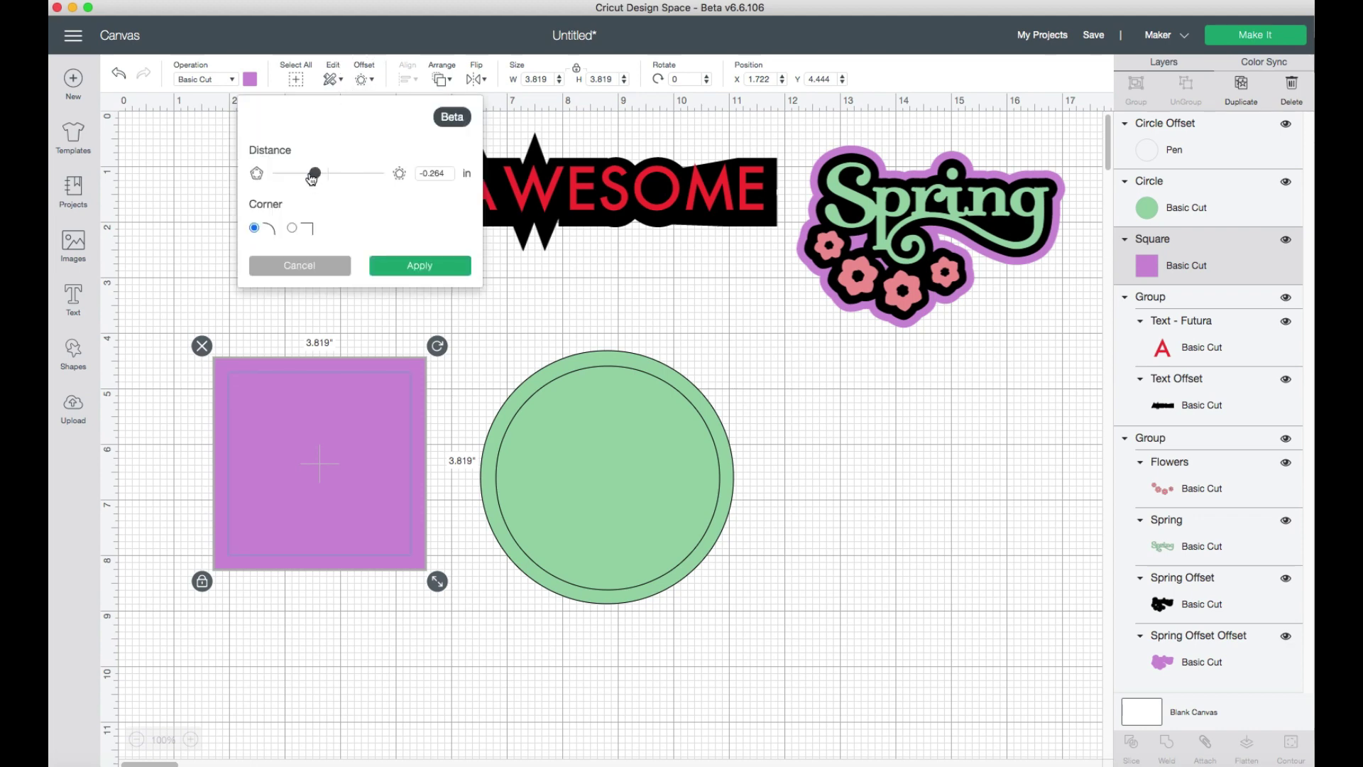
left_click(293, 229)
left_click(255, 228)
left_click(292, 228)
left_click(420, 266)
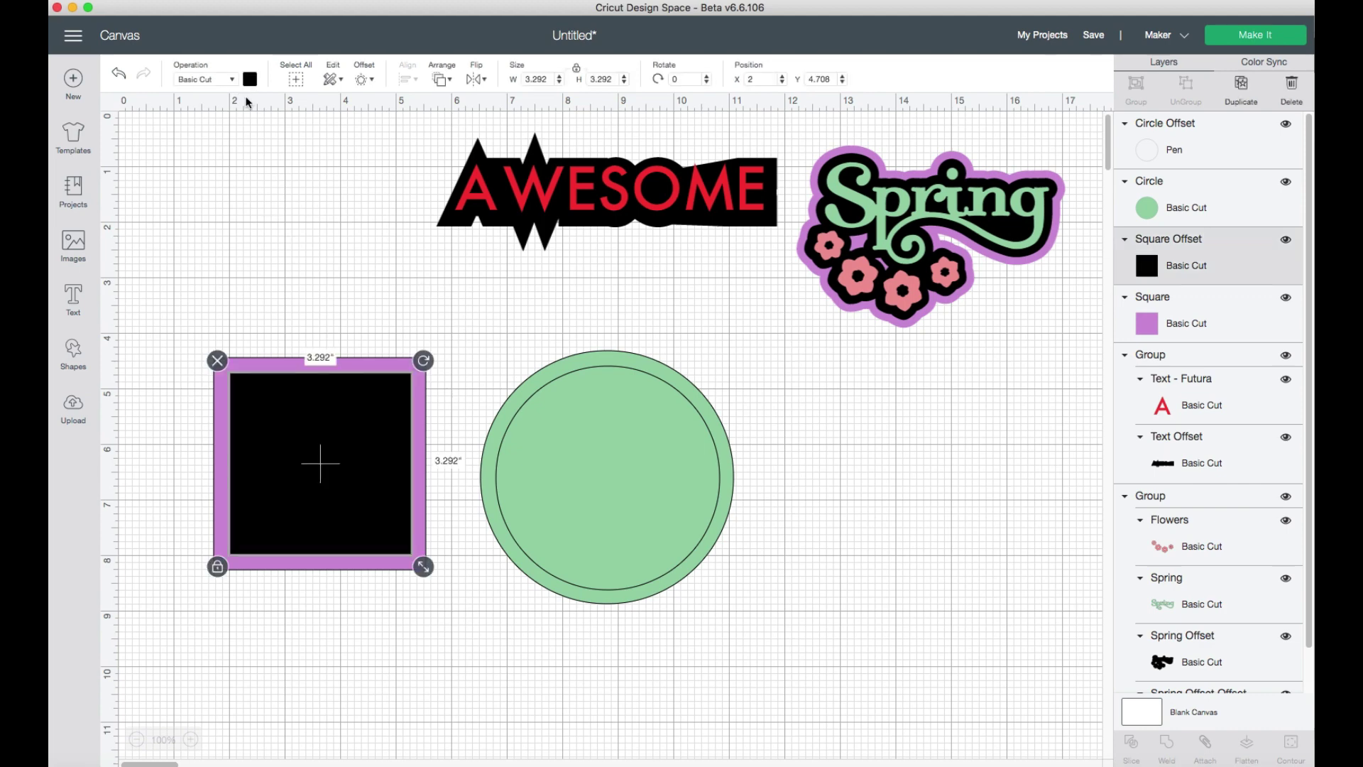
- Create a further -0.556 in inward offset from the purple and black squares together, with square corners and welded offsets
left_click_drag(189, 326, 444, 609)
left_click(367, 80)
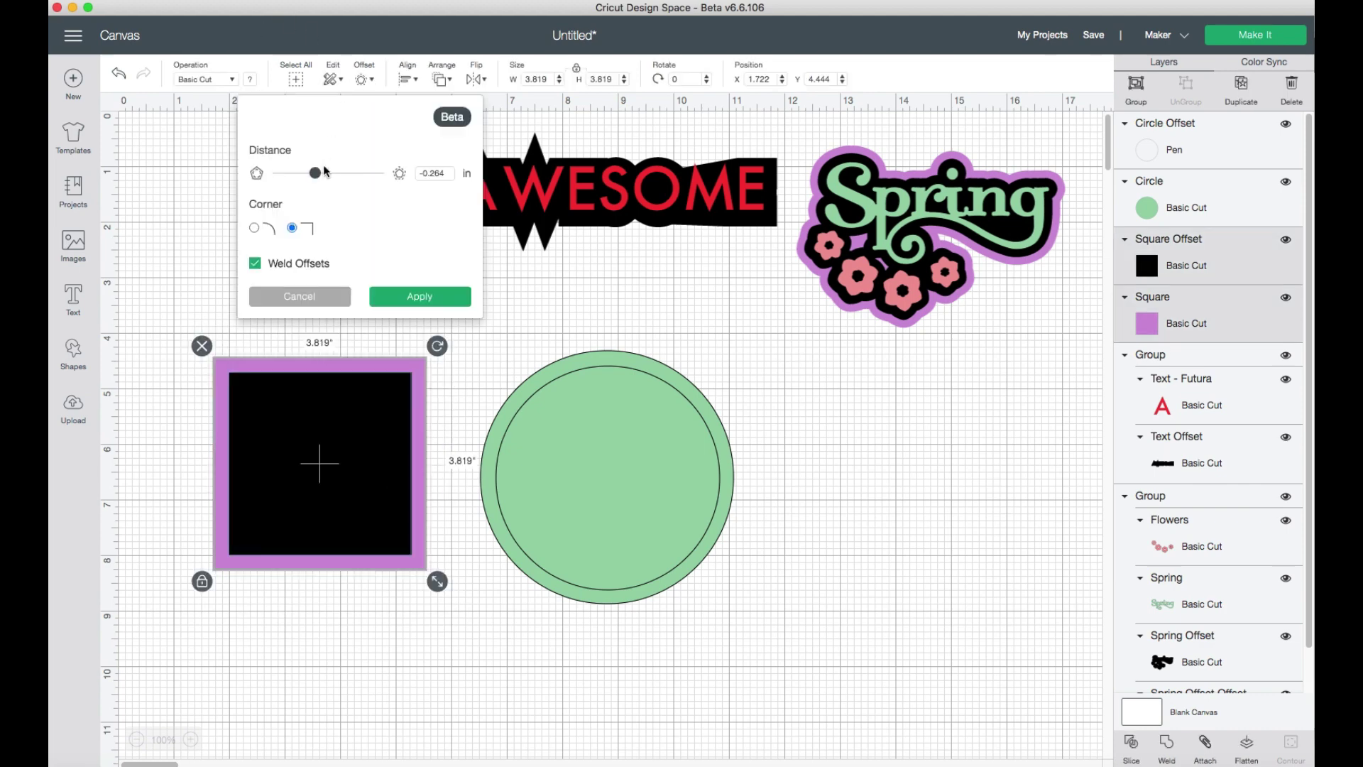
left_click_drag(314, 174, 300, 174)
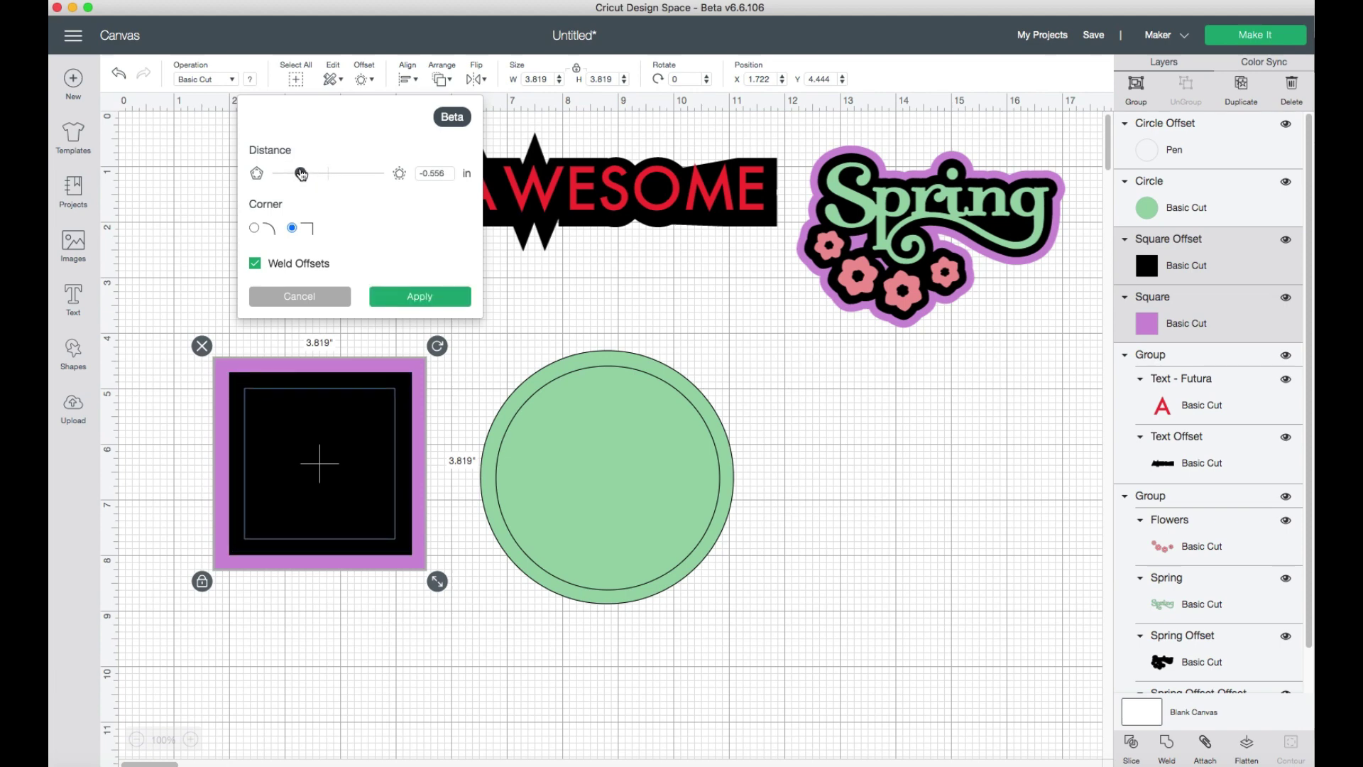
left_click(422, 300)
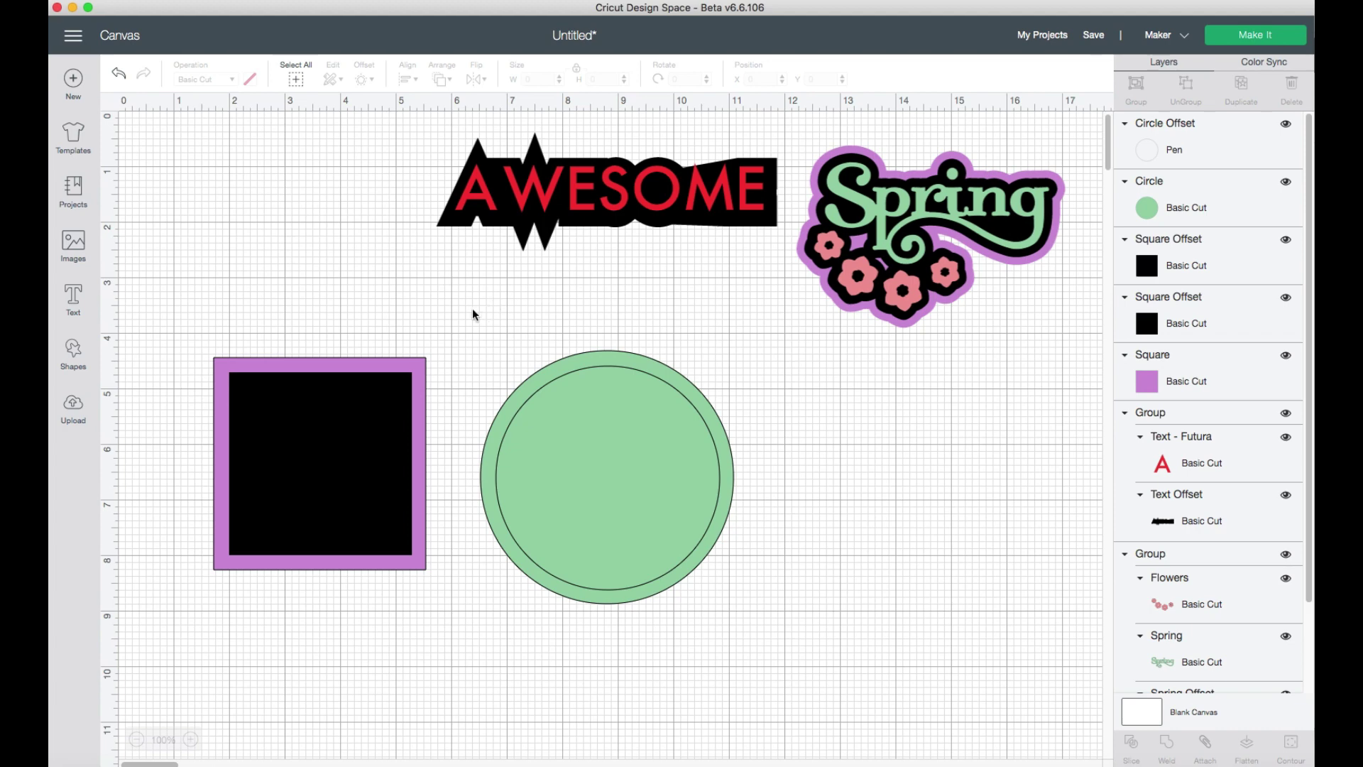
- Recolor the middle square offset layer to light periwinkle blue, leaving the innermost square black
left_click(1165, 306)
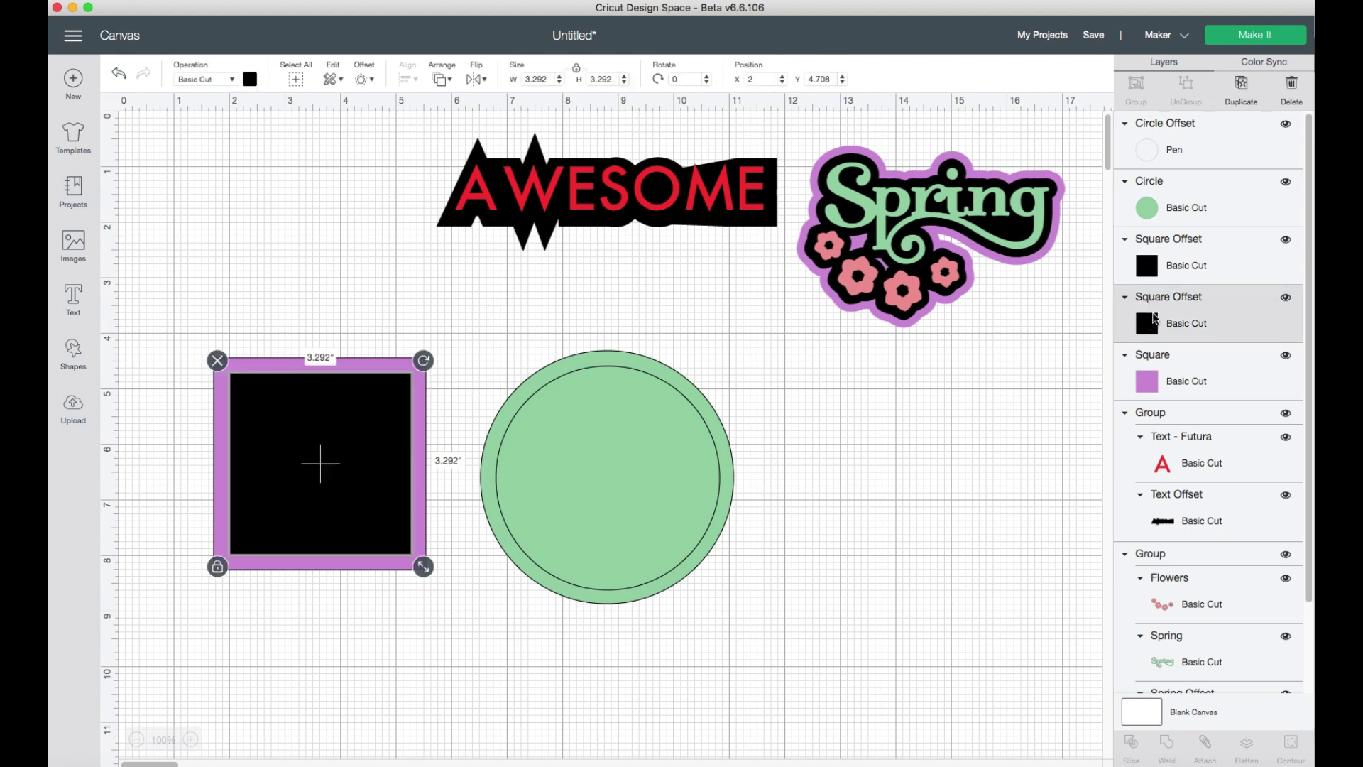
left_click(250, 78)
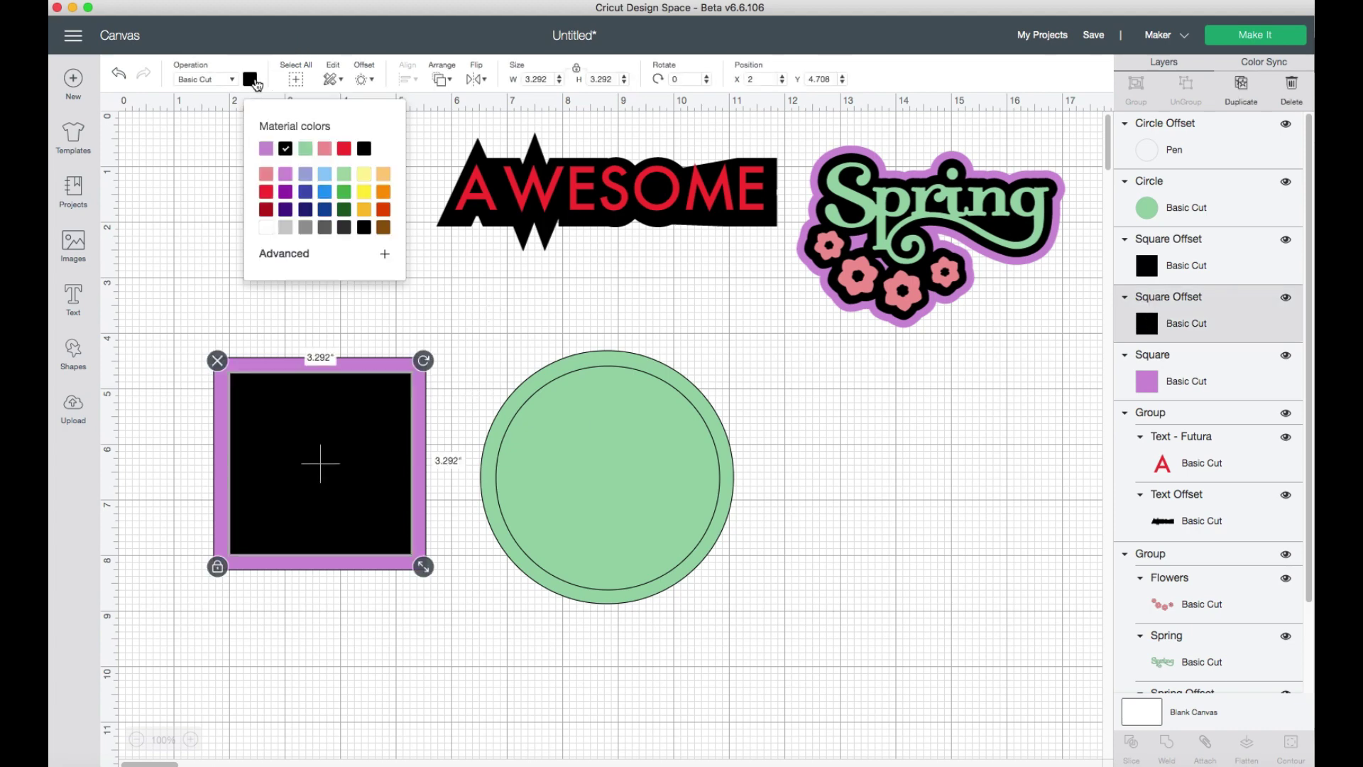
left_click(305, 174)
left_click(495, 352)
left_click(371, 337)
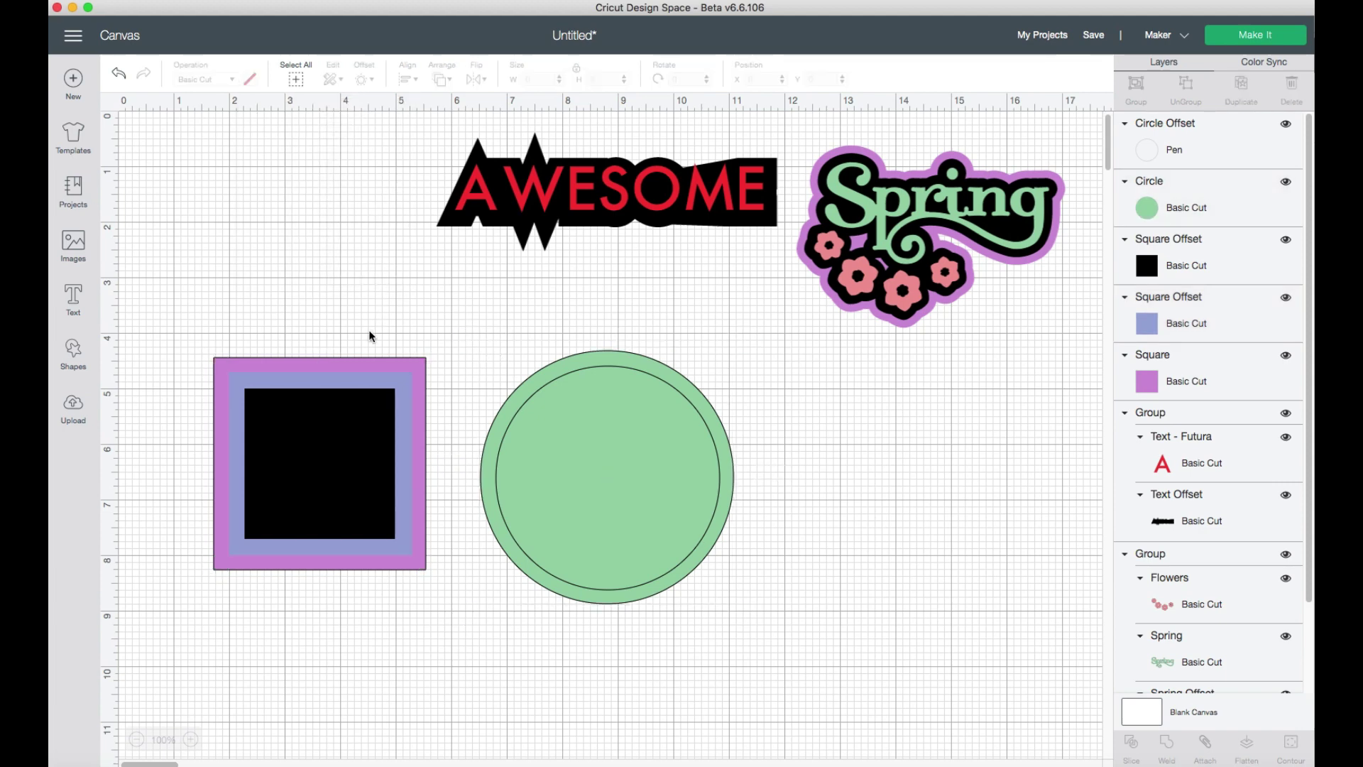
left_click(291, 411)
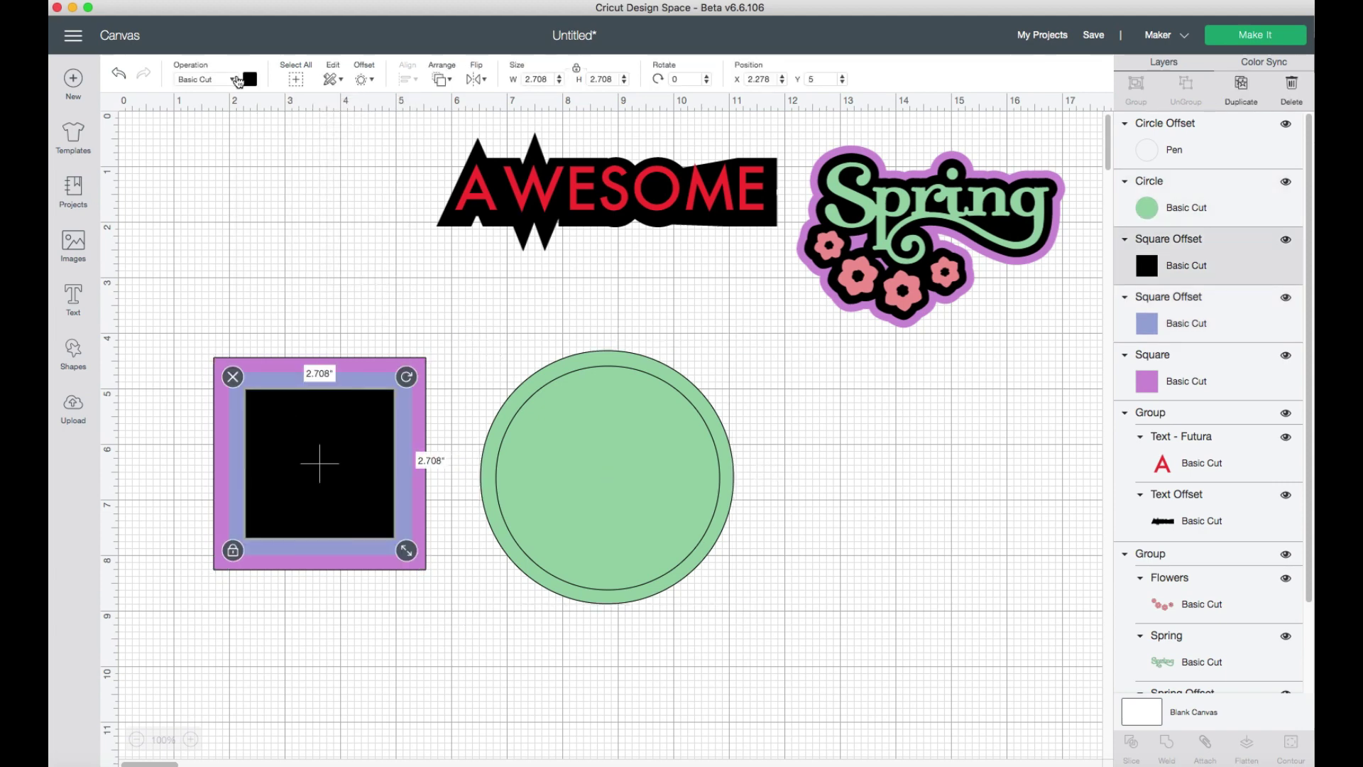
left_click(263, 314)
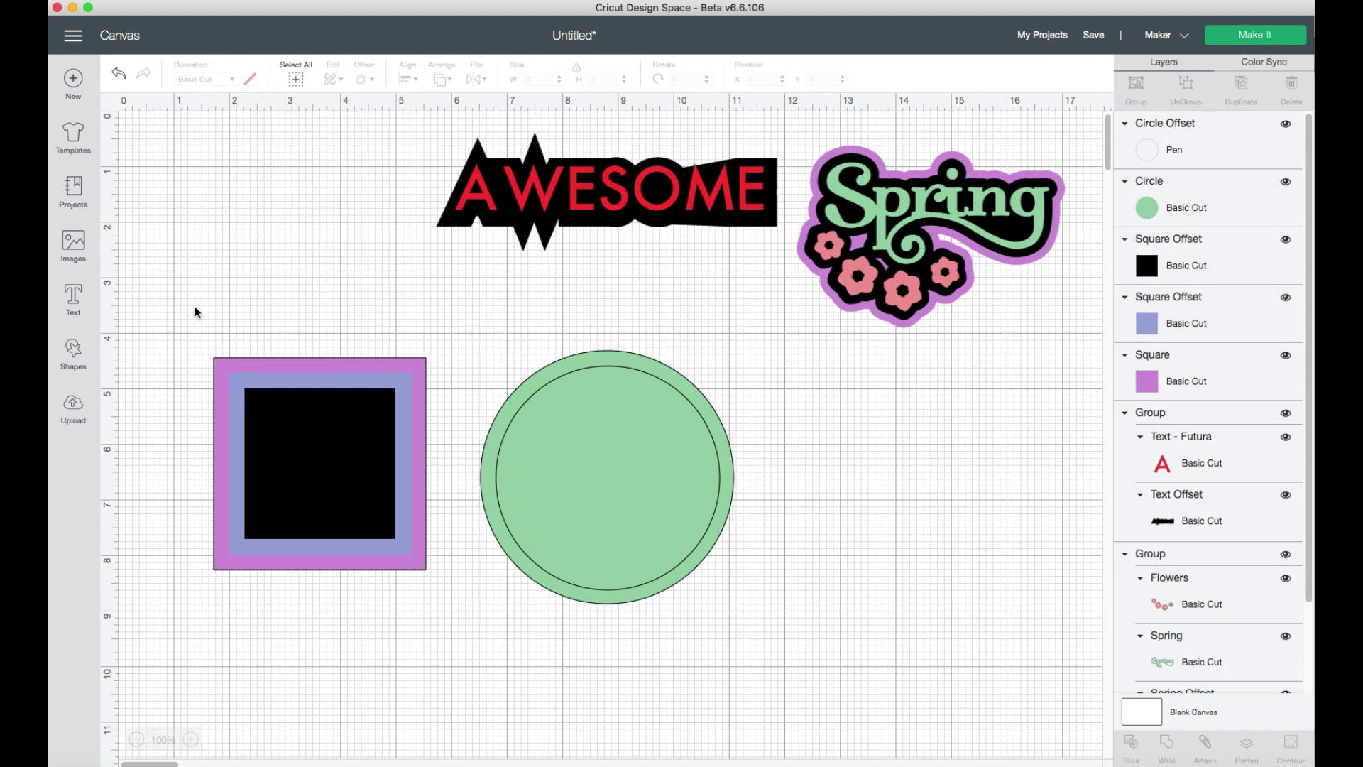
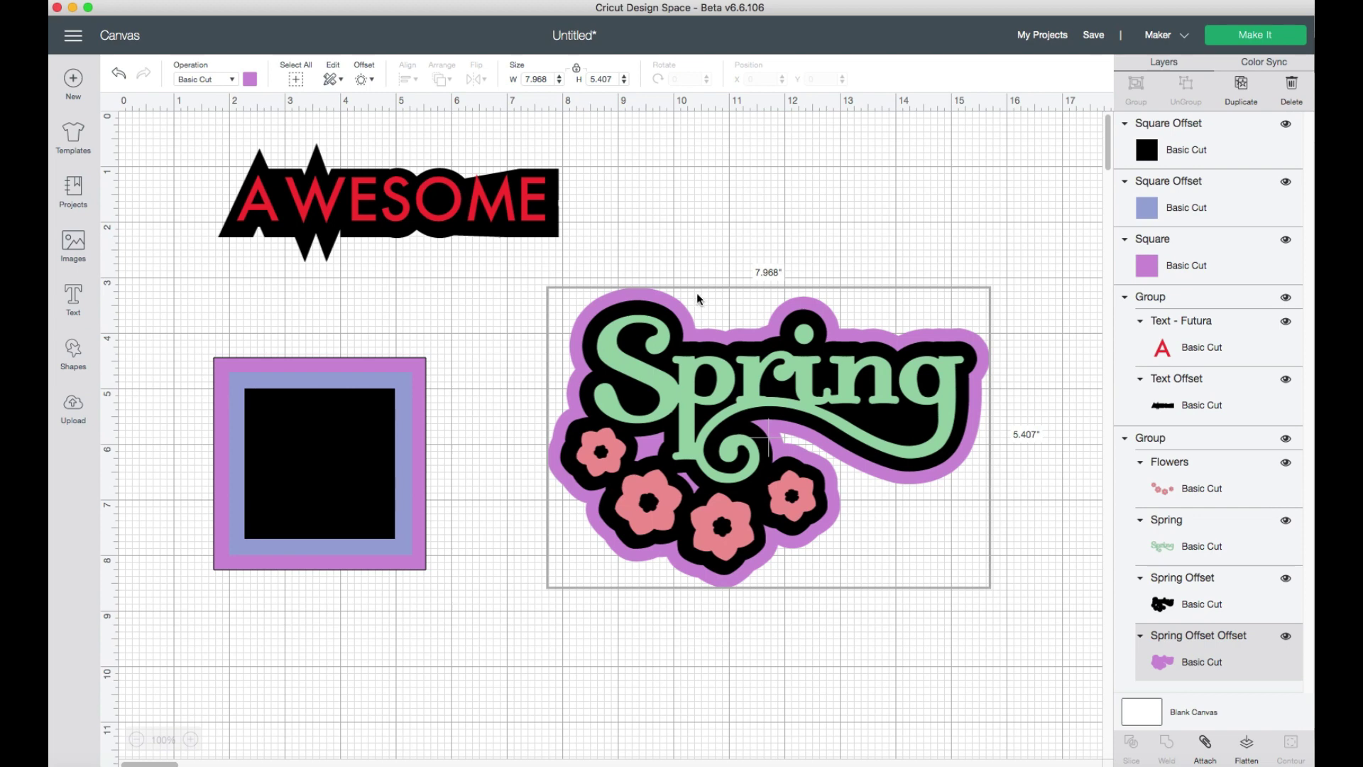
- Scale the grouped Spring design down proportionally to about 6.965 in wide by 4.726 in high
left_click(916, 650)
left_click(934, 551)
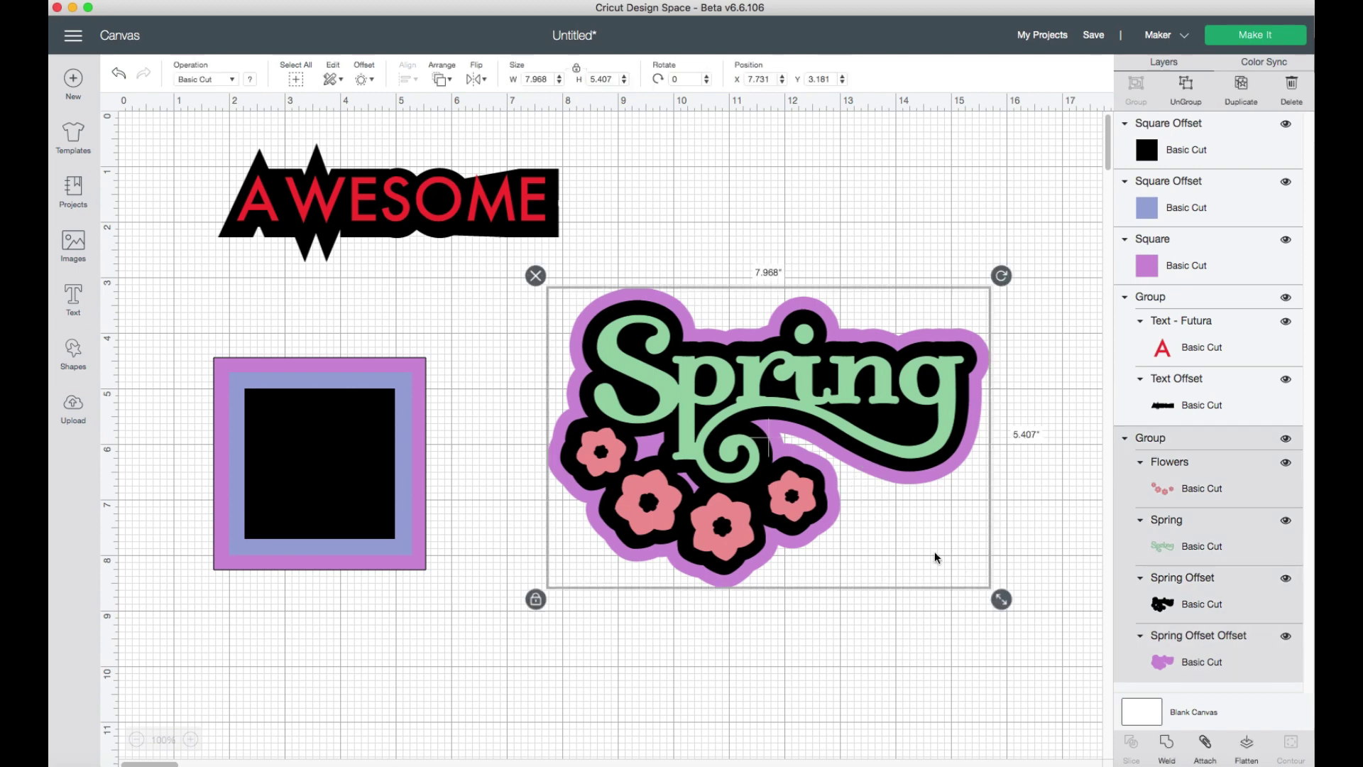
left_click_drag(999, 602, 971, 589)
left_click(884, 277)
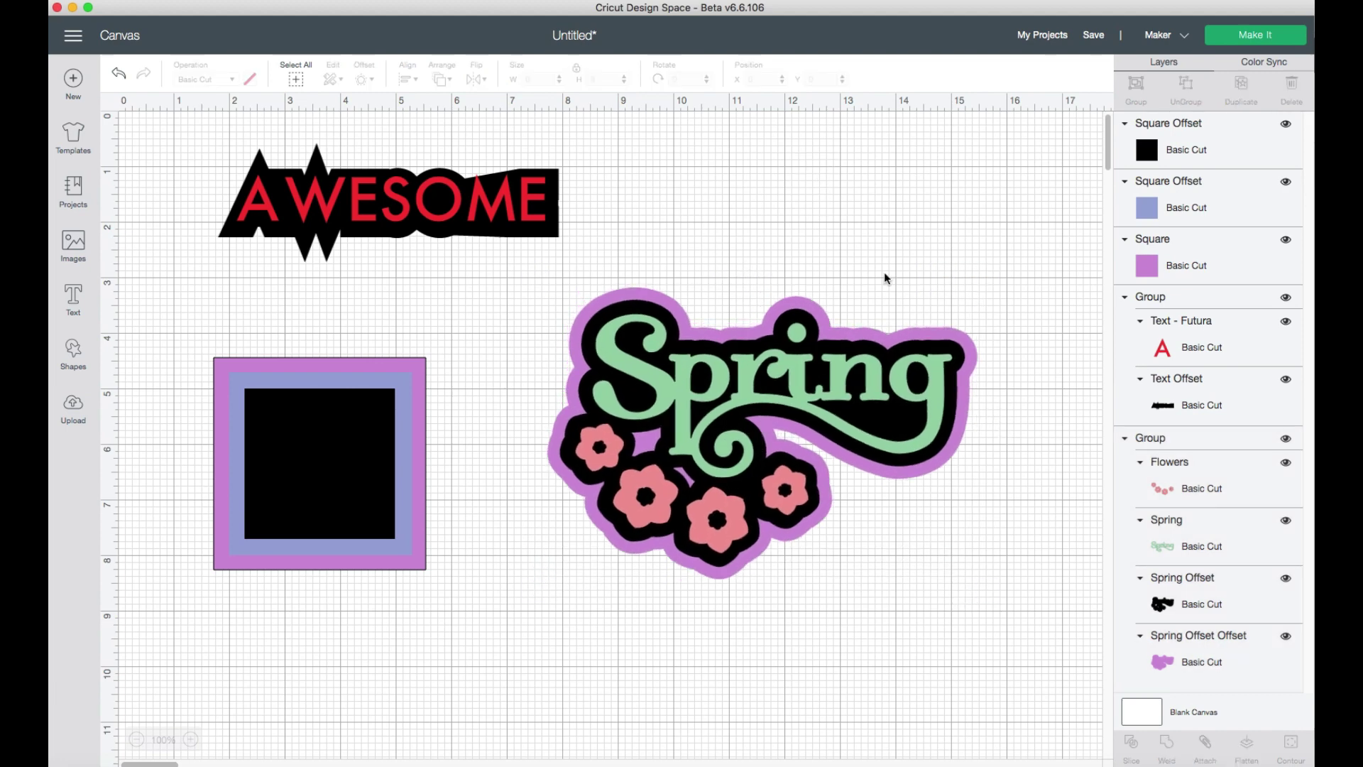
left_click(969, 398)
left_click_drag(987, 591, 945, 562)
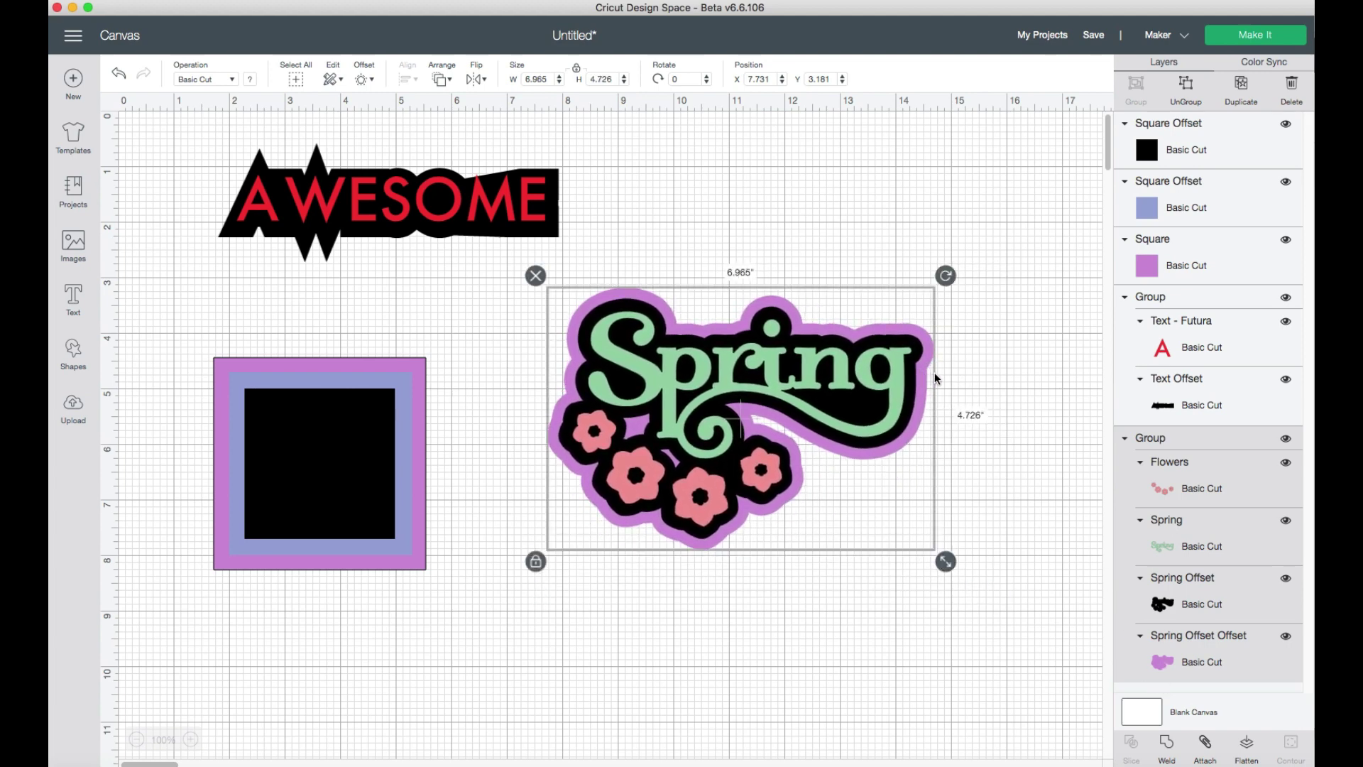
left_click(973, 398)
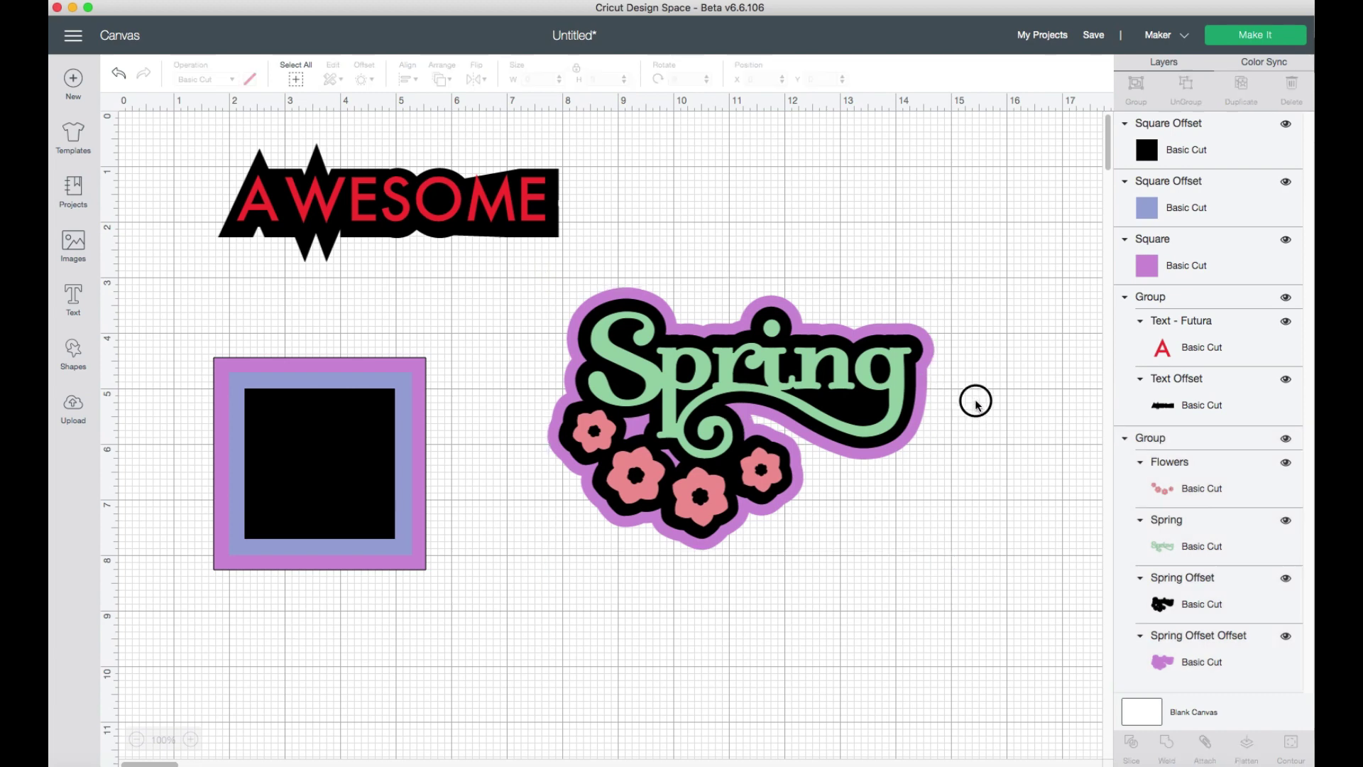
- Hide the purple outermost offset layer of the grouped Spring design
left_click(1166, 662)
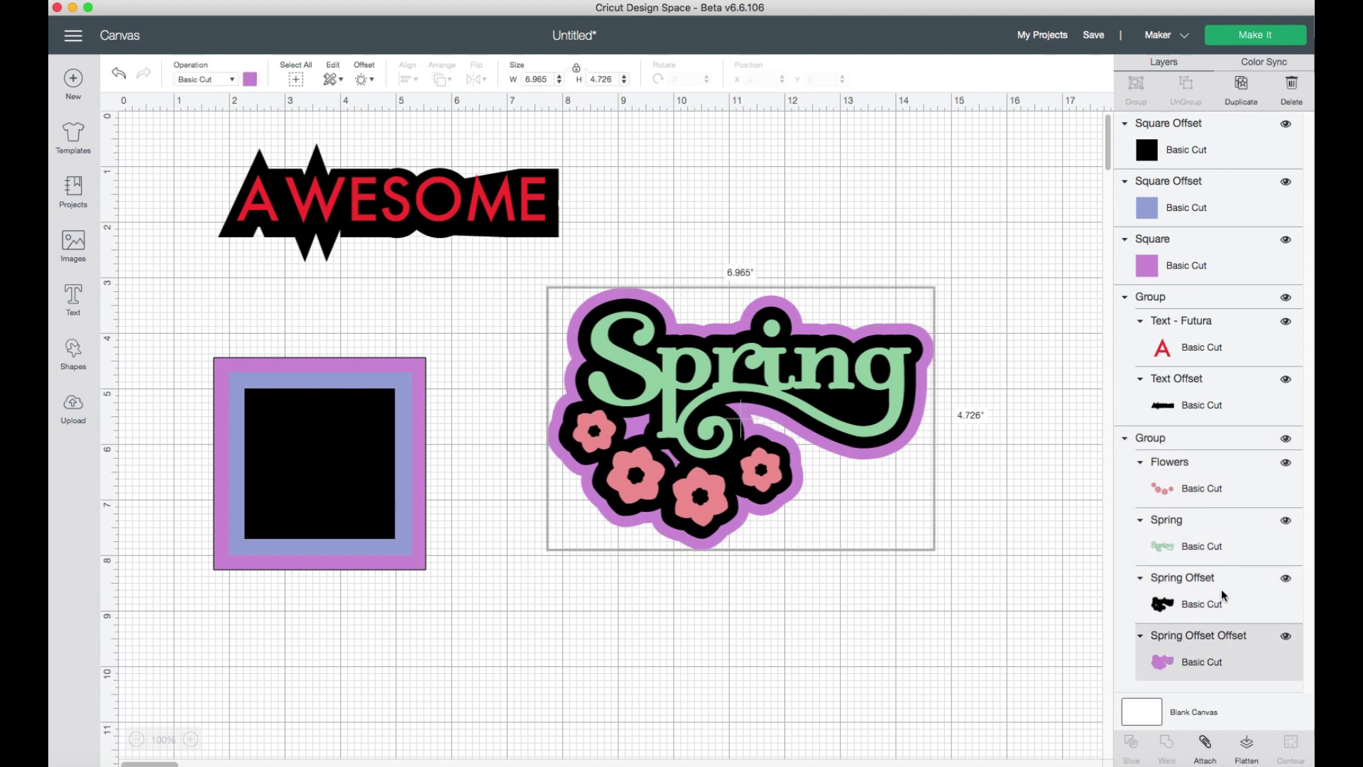
left_click(1285, 637)
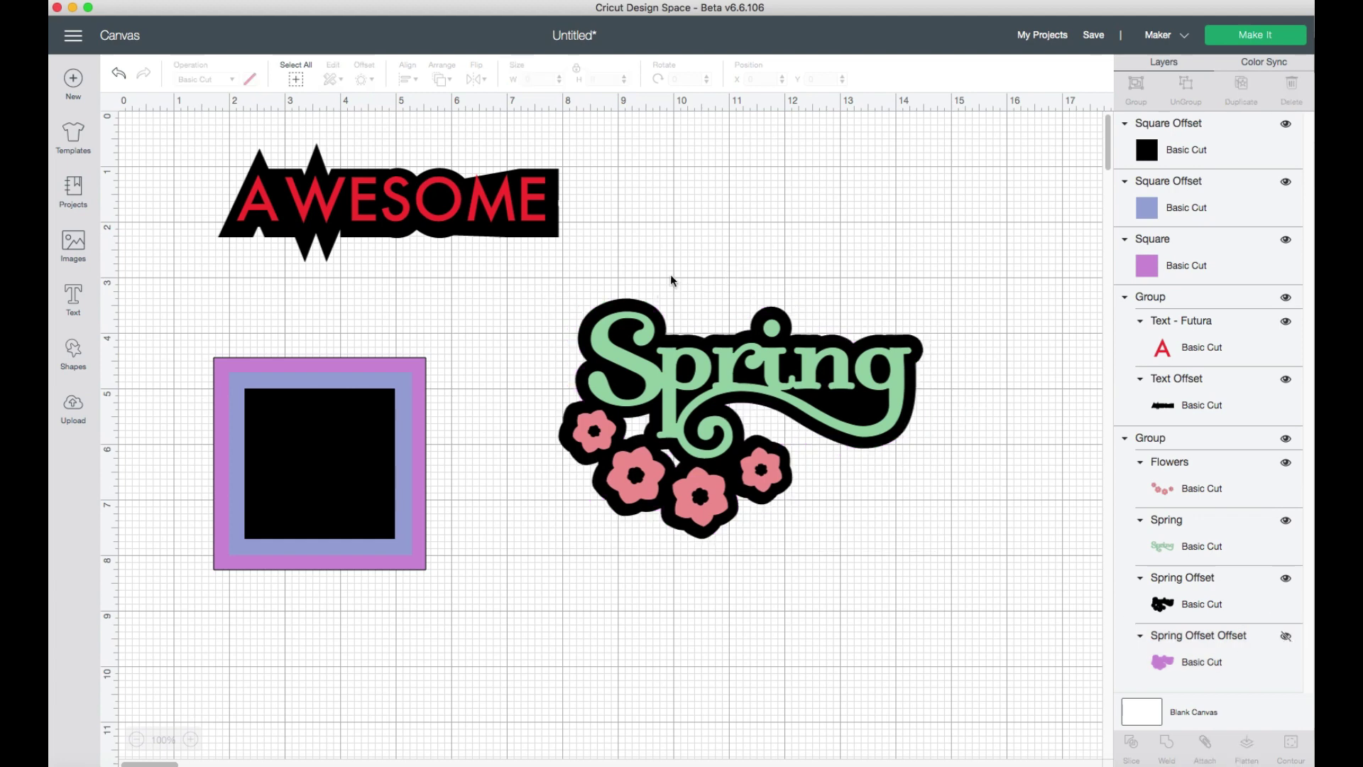
- Create a 0.514 in outward offset around the grouped Spring design, with rounded corners and welded offsets
mouse_move(570, 289)
left_mouse_down()
mouse_move(808, 300)
mouse_move(584, 300)
left_mouse_up()
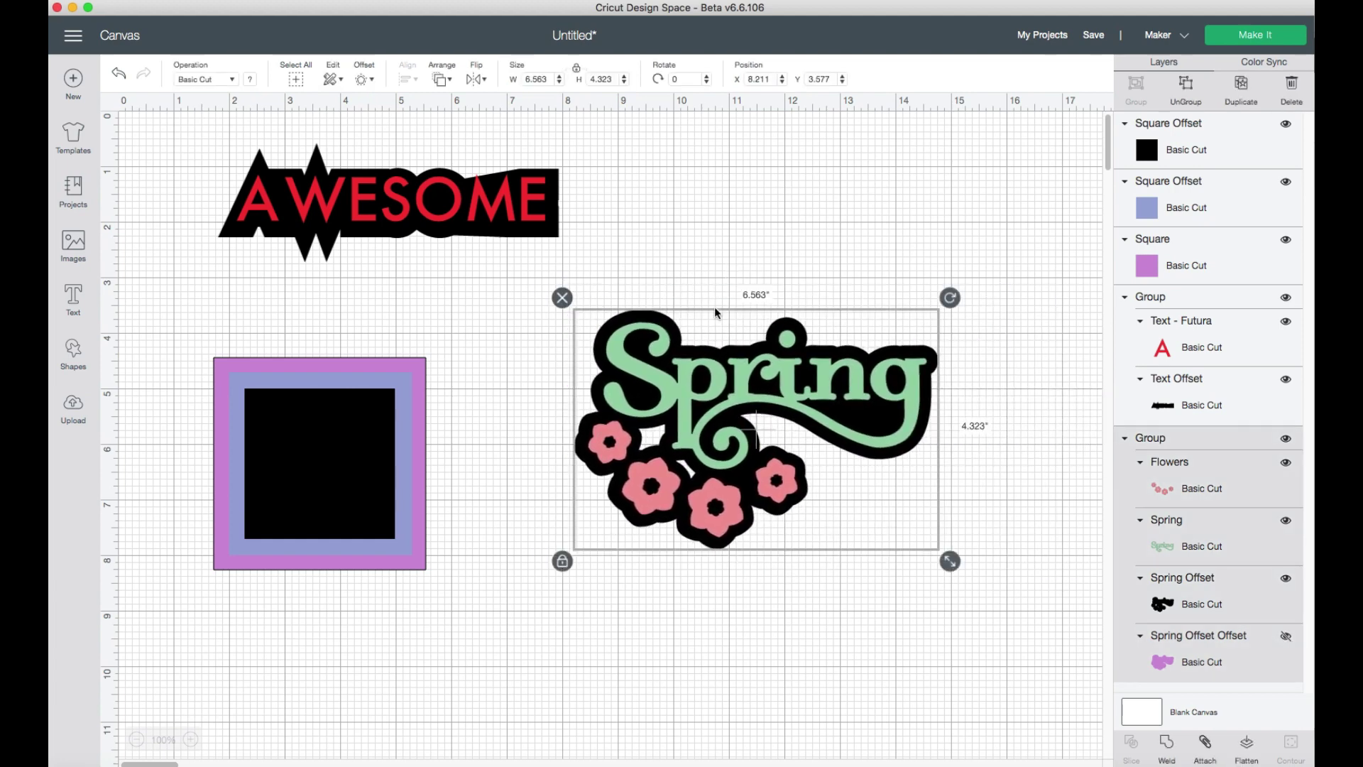
left_click(366, 80)
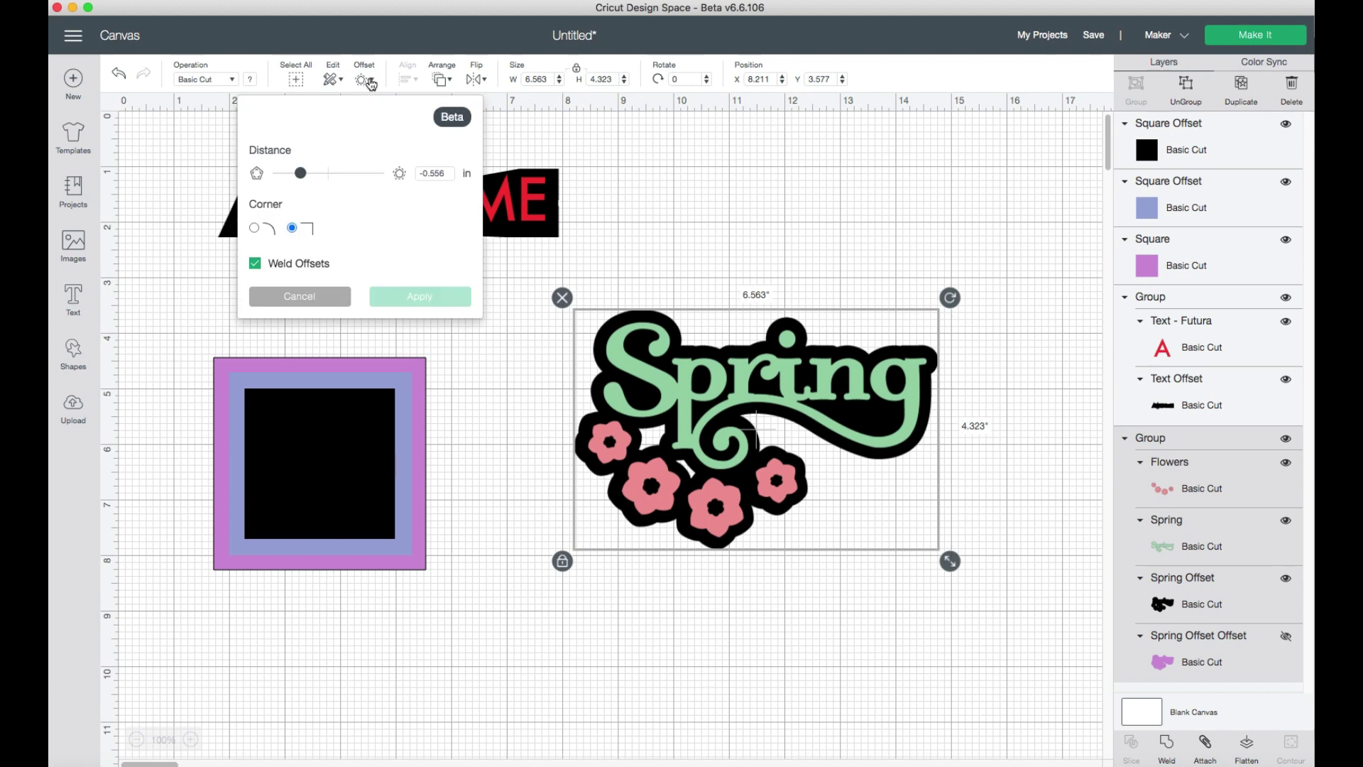
left_click_drag(311, 174, 352, 178)
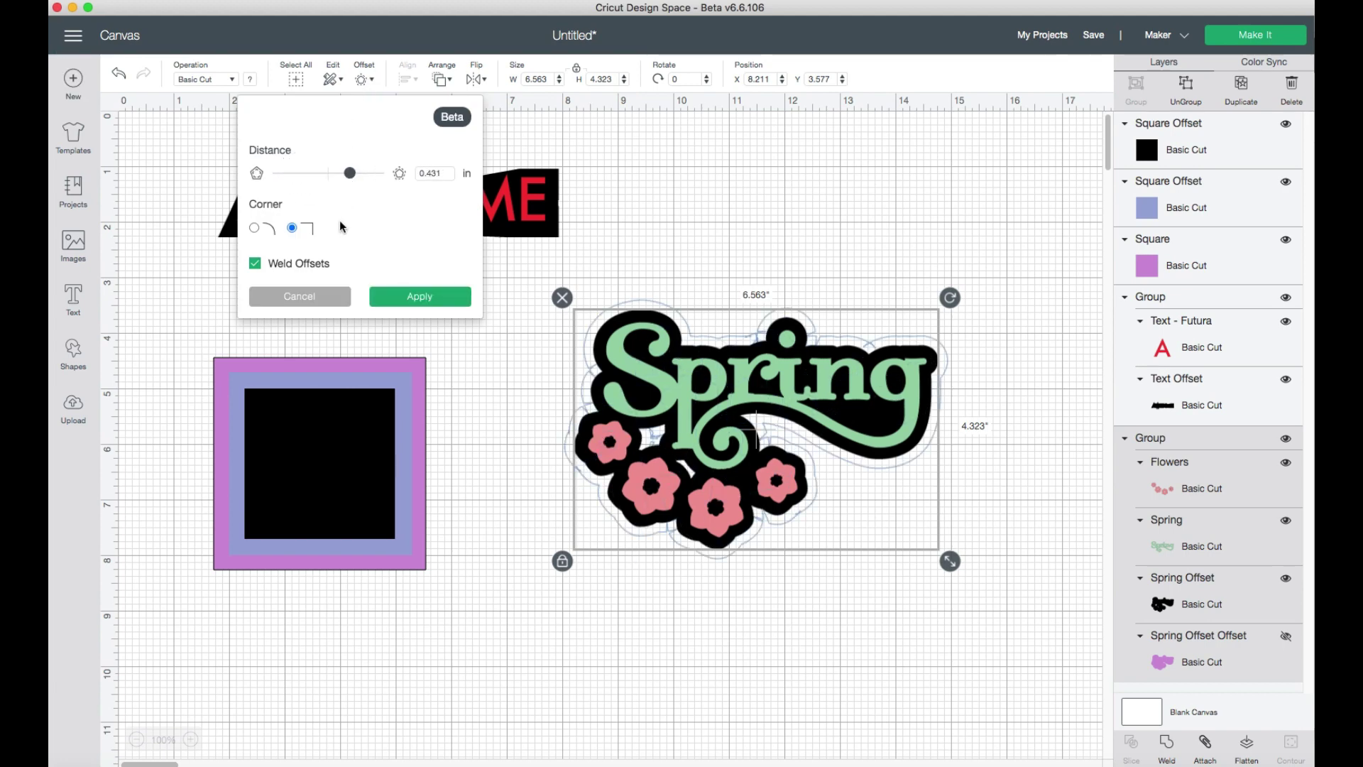
left_click(254, 228)
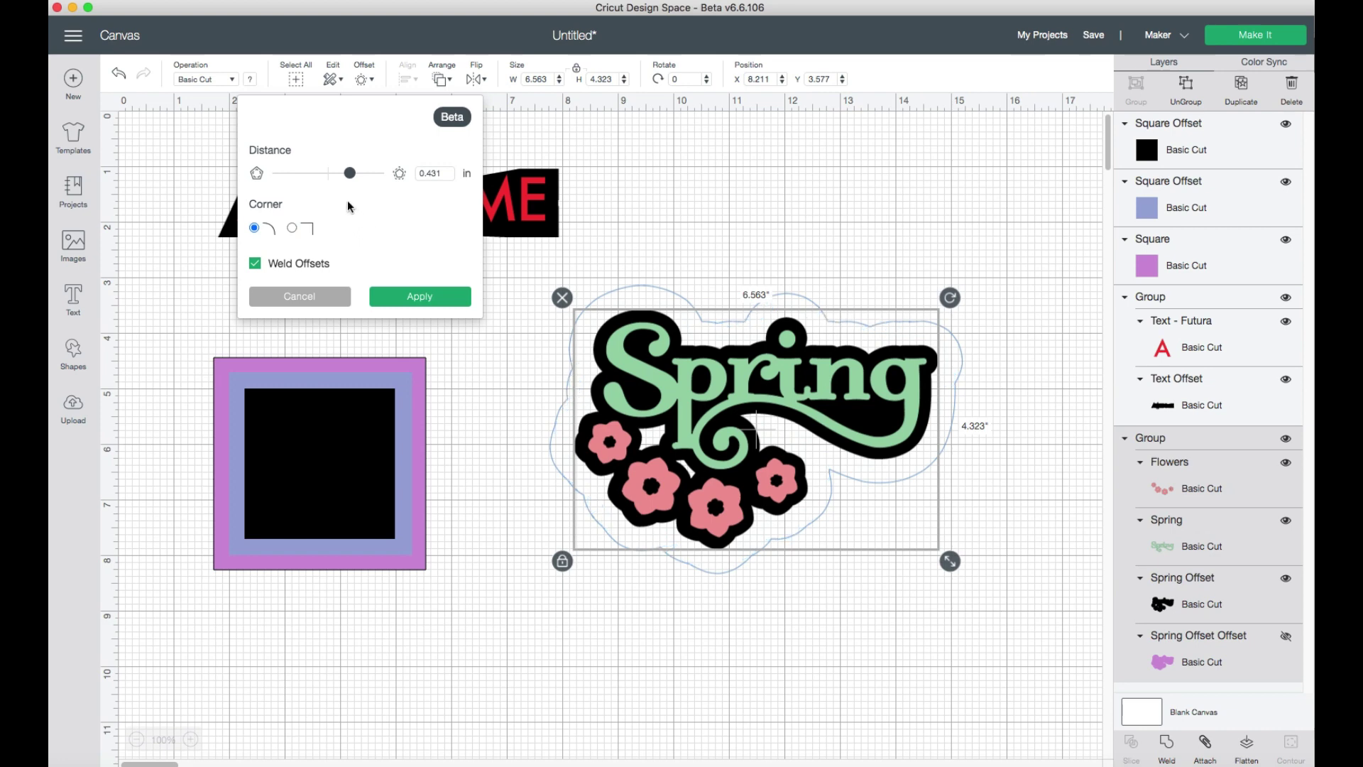
left_click(351, 174)
left_click_drag(350, 175, 354, 175)
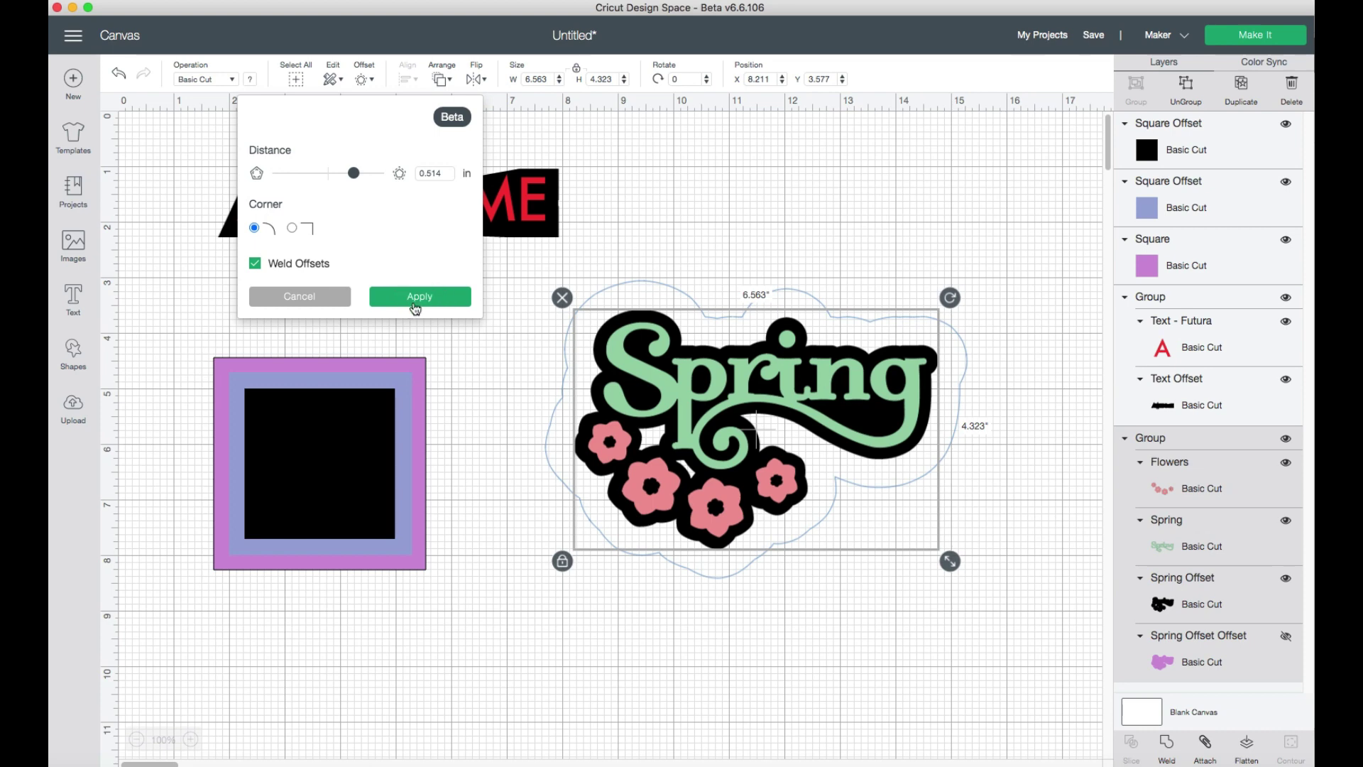
left_click(433, 298)
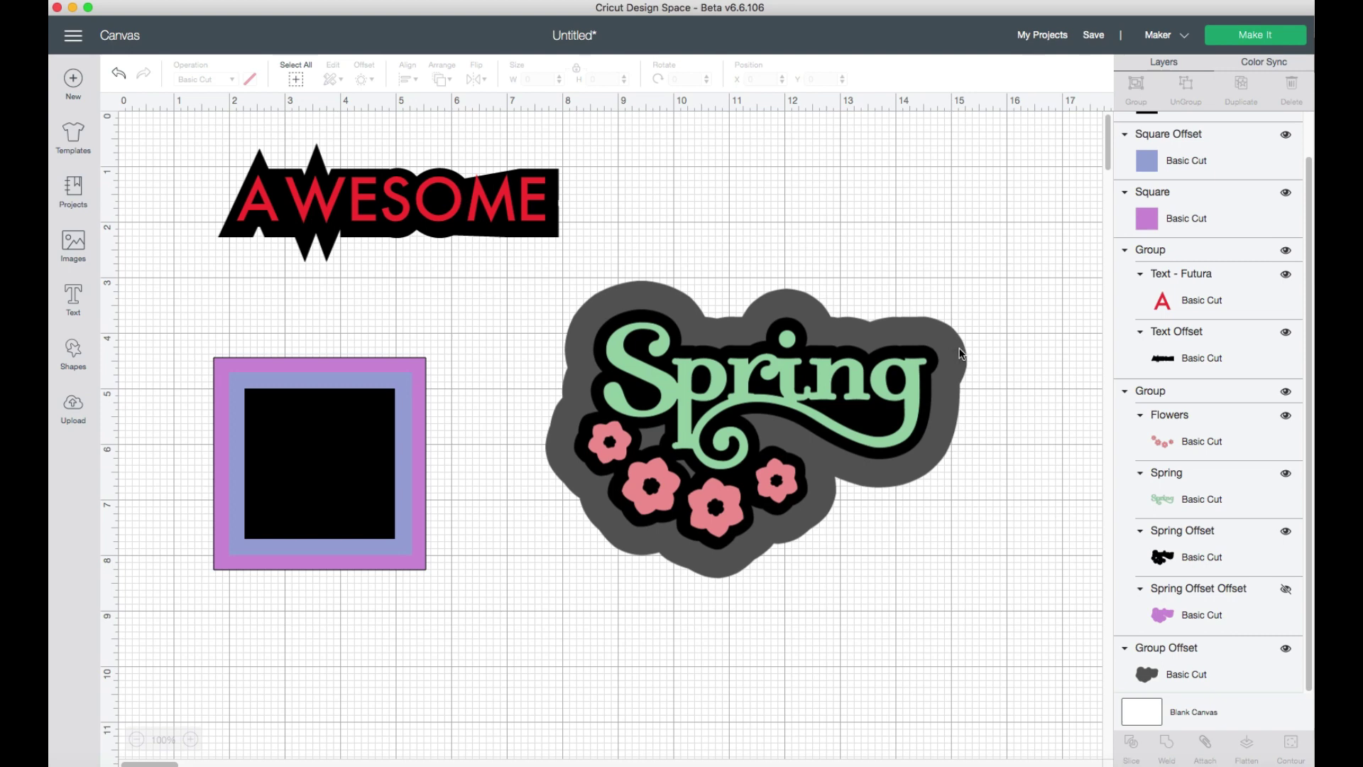
- Recolor the new dark gray offset layer around the Spring design to light pink
left_click(1170, 671)
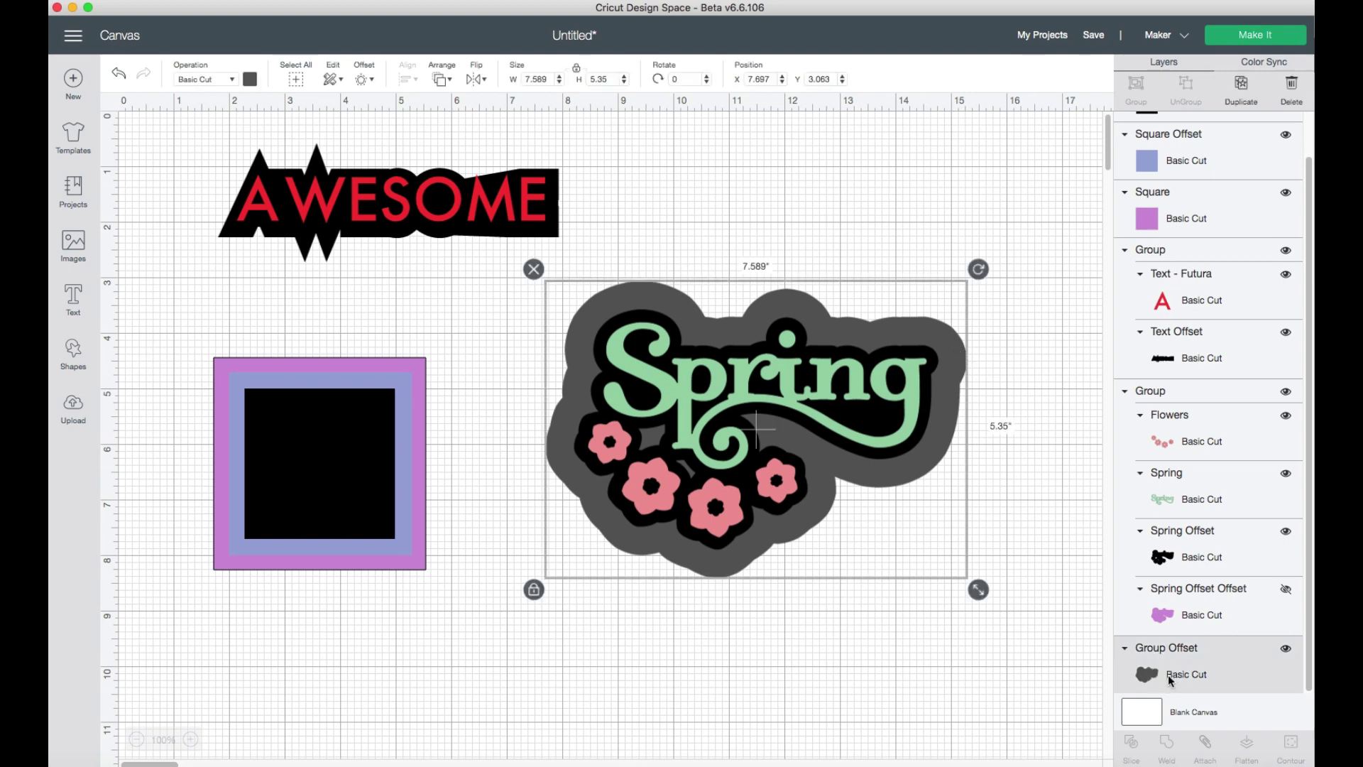
left_click(250, 79)
left_click(263, 174)
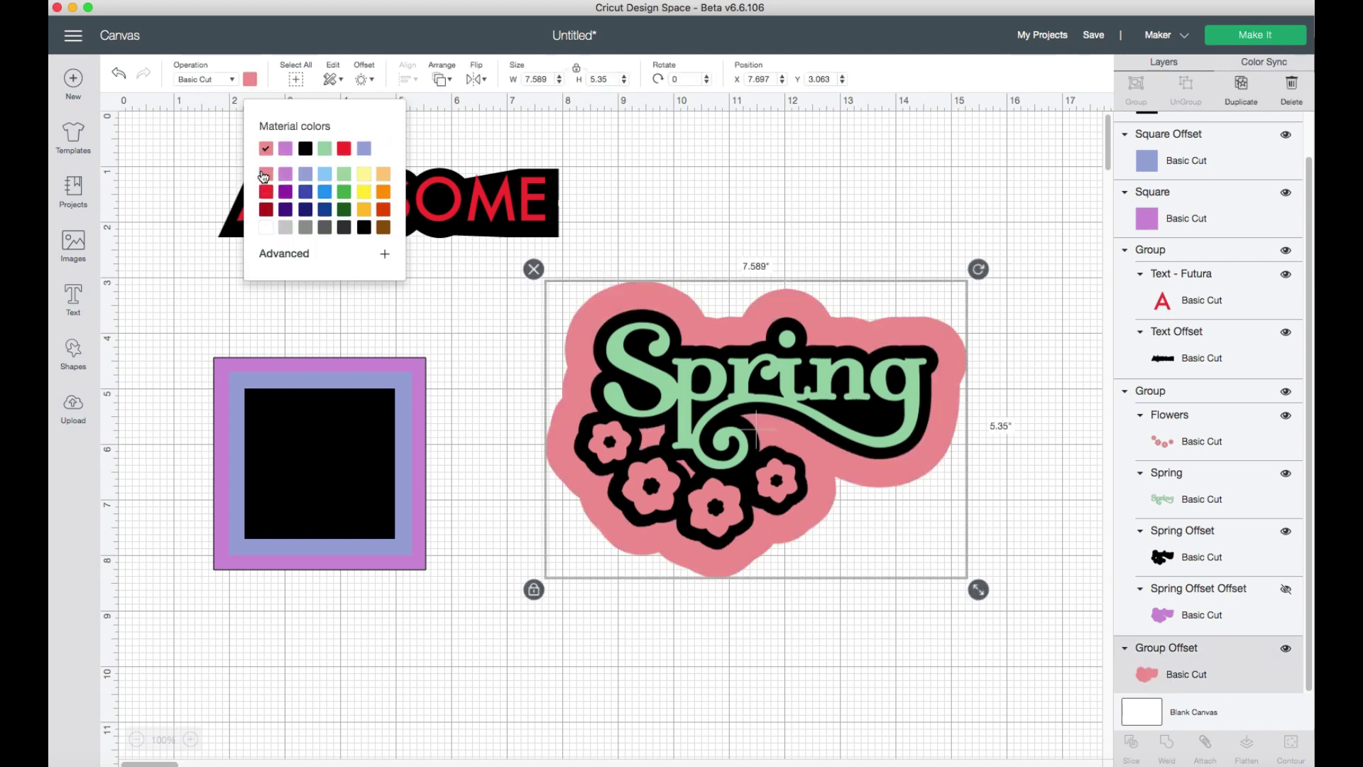
left_click(816, 211)
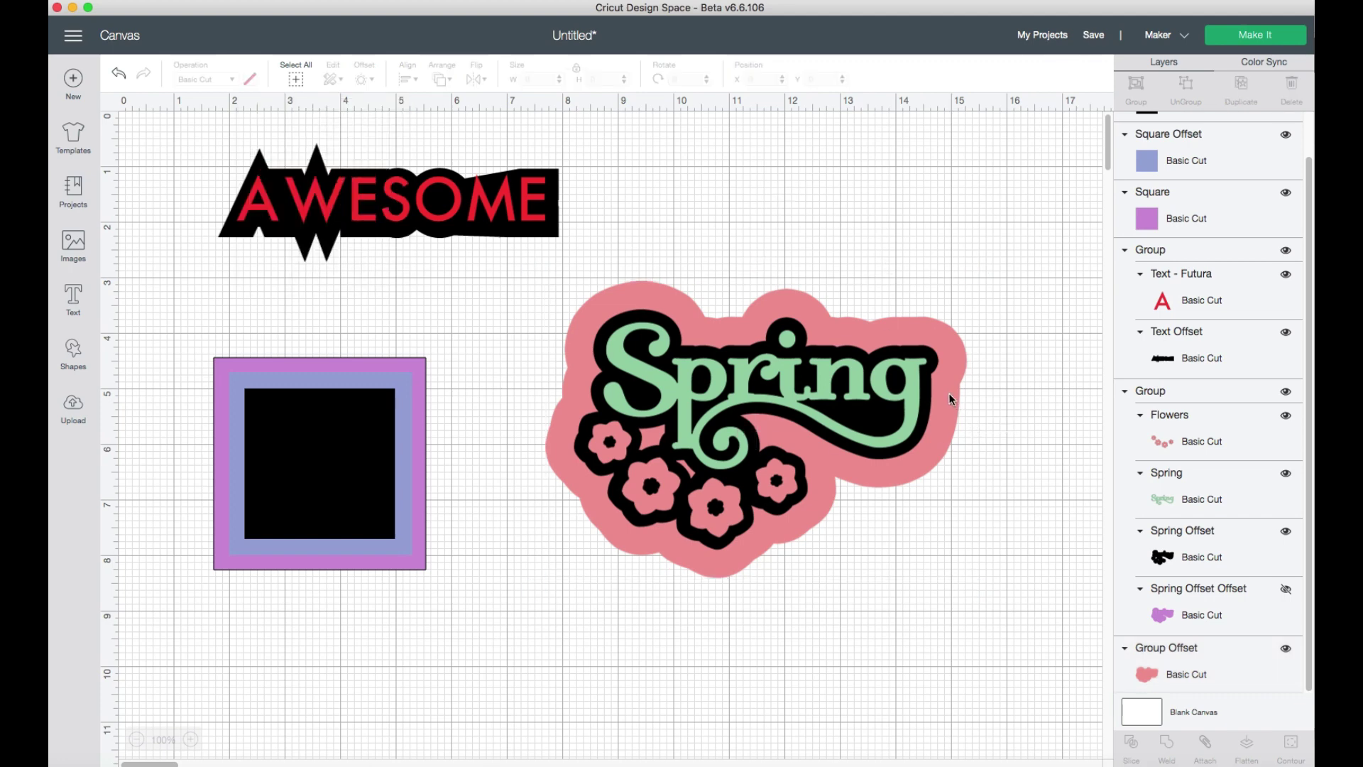
- Hide the pink group offset layer and show the purple Spring offset layer again
left_click(1285, 649)
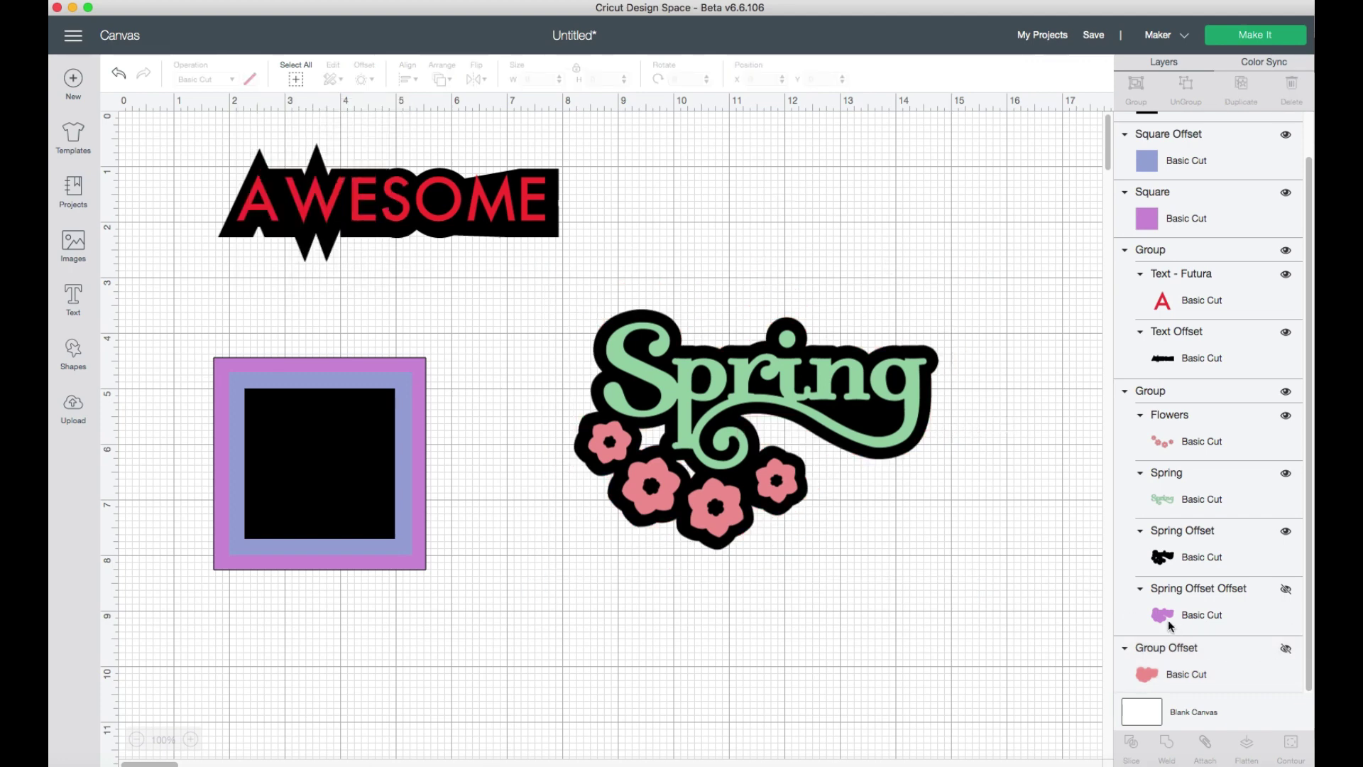
left_click(1286, 589)
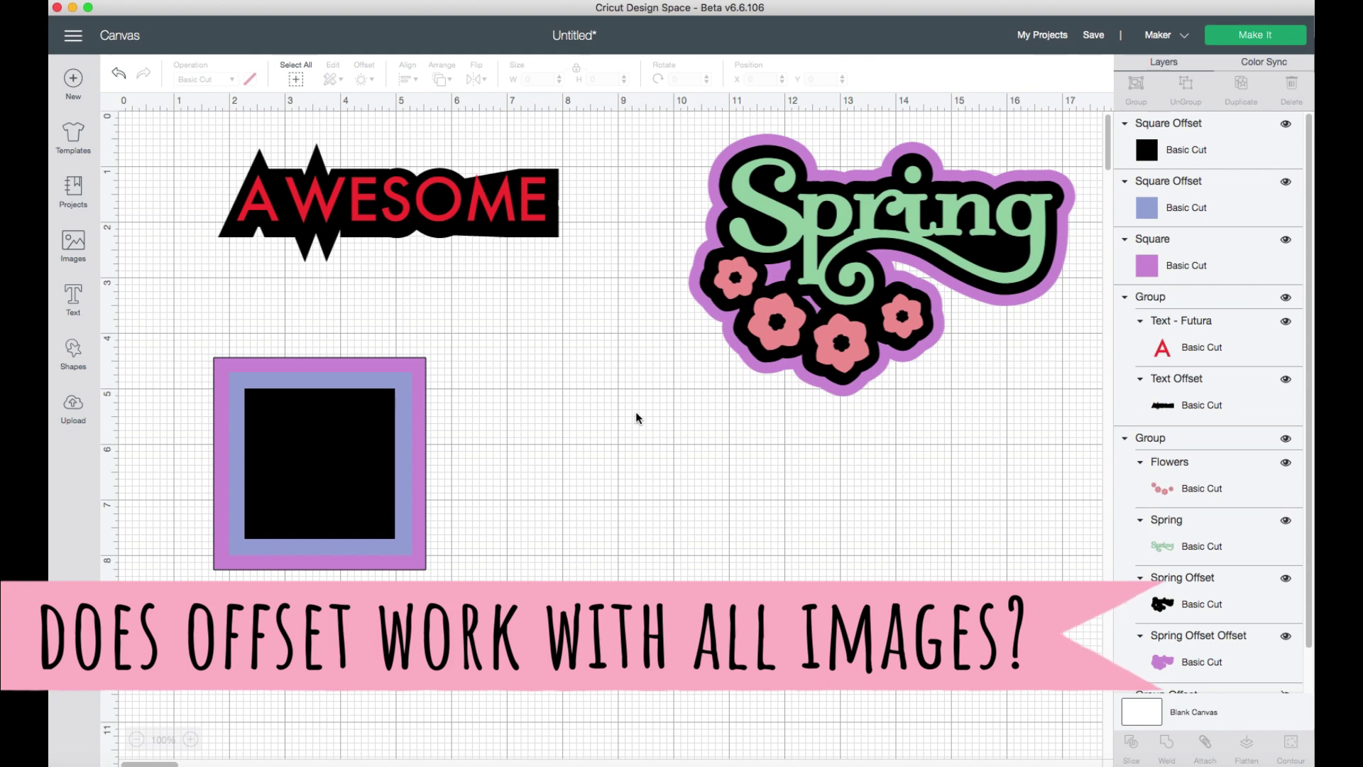
- Search the image library for "heart", insert the red heart with a checkmark cutout, and place it beside the nested squares
left_click(73, 245)
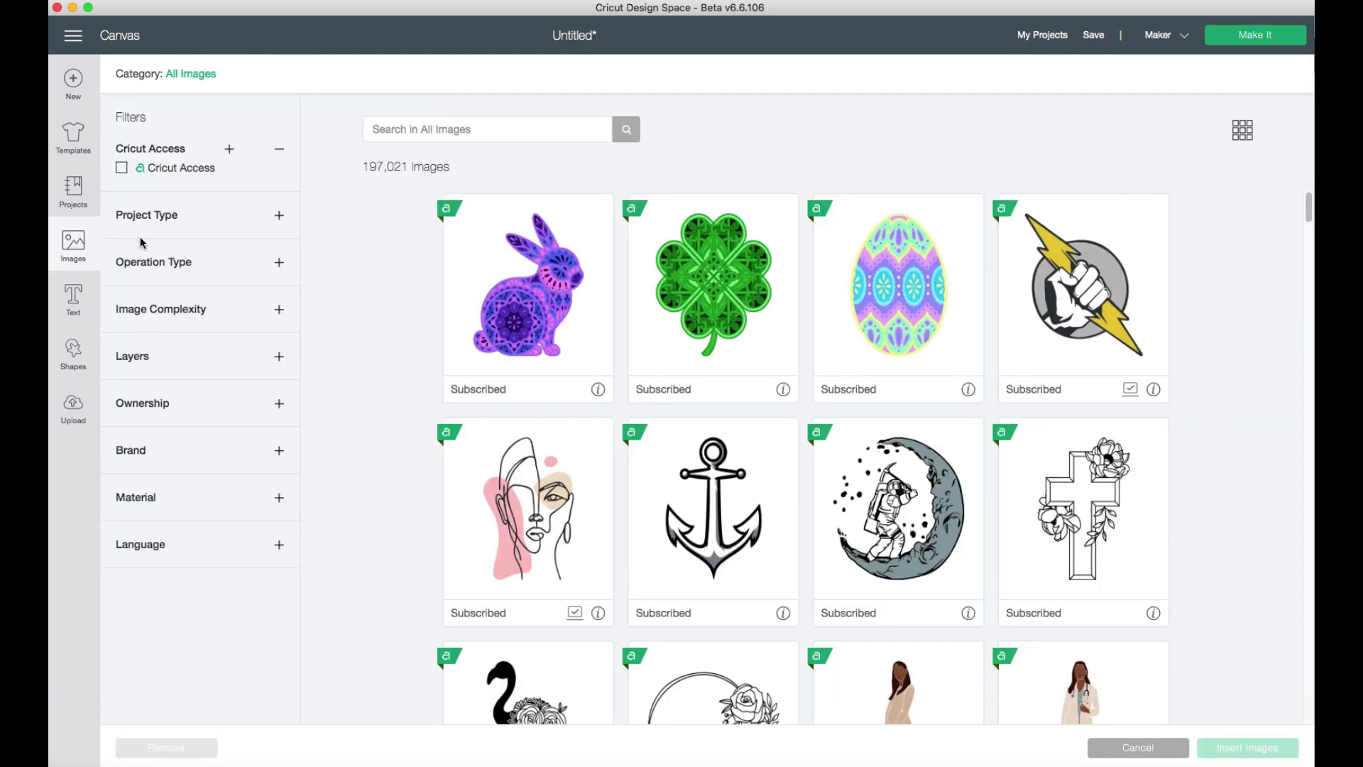
left_click(404, 133)
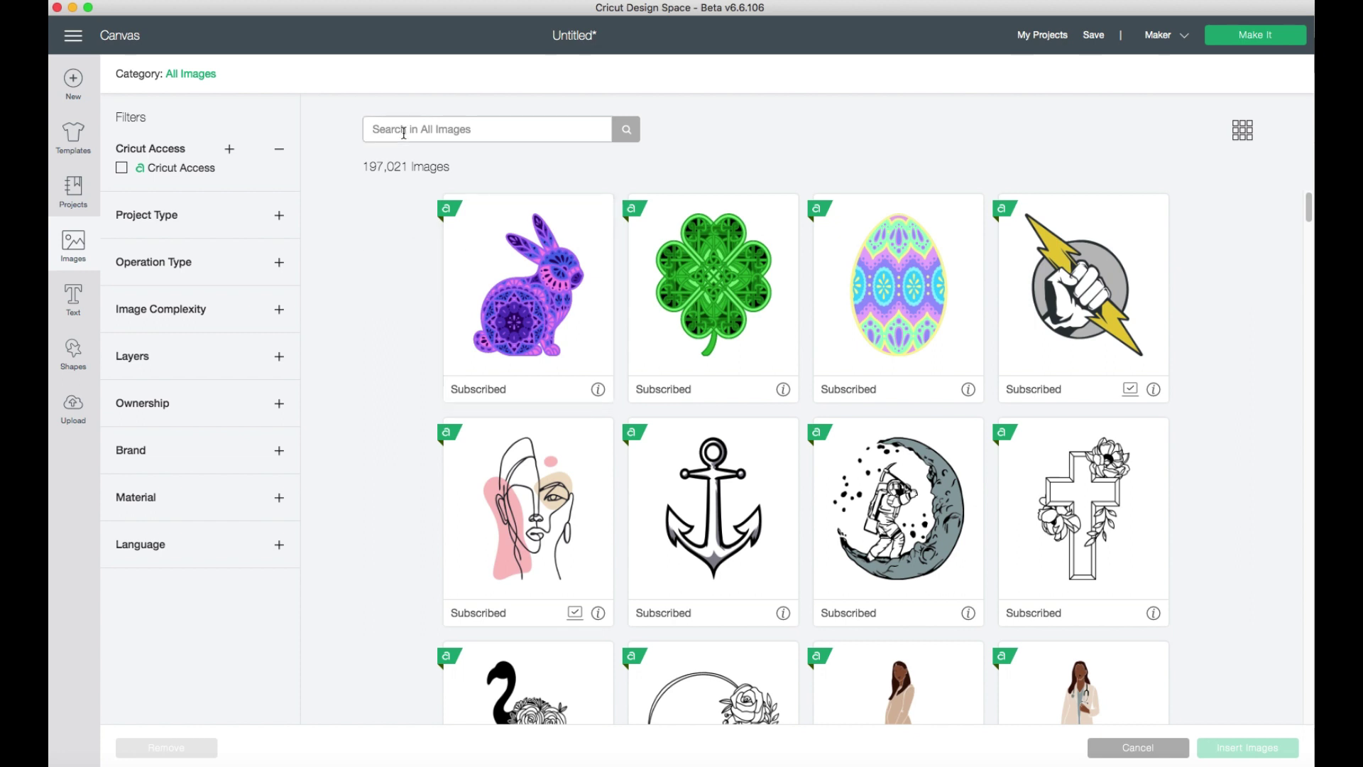
type("heart")
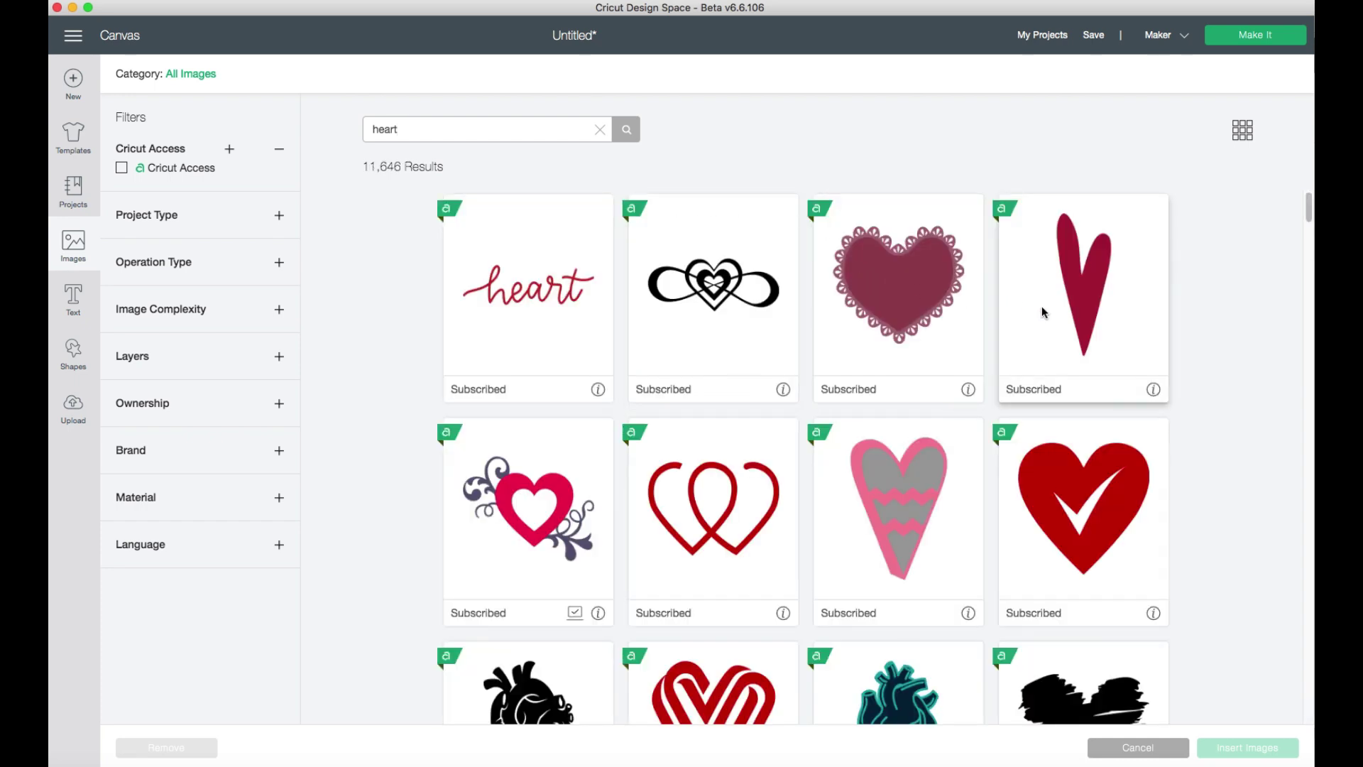
left_click(1045, 500)
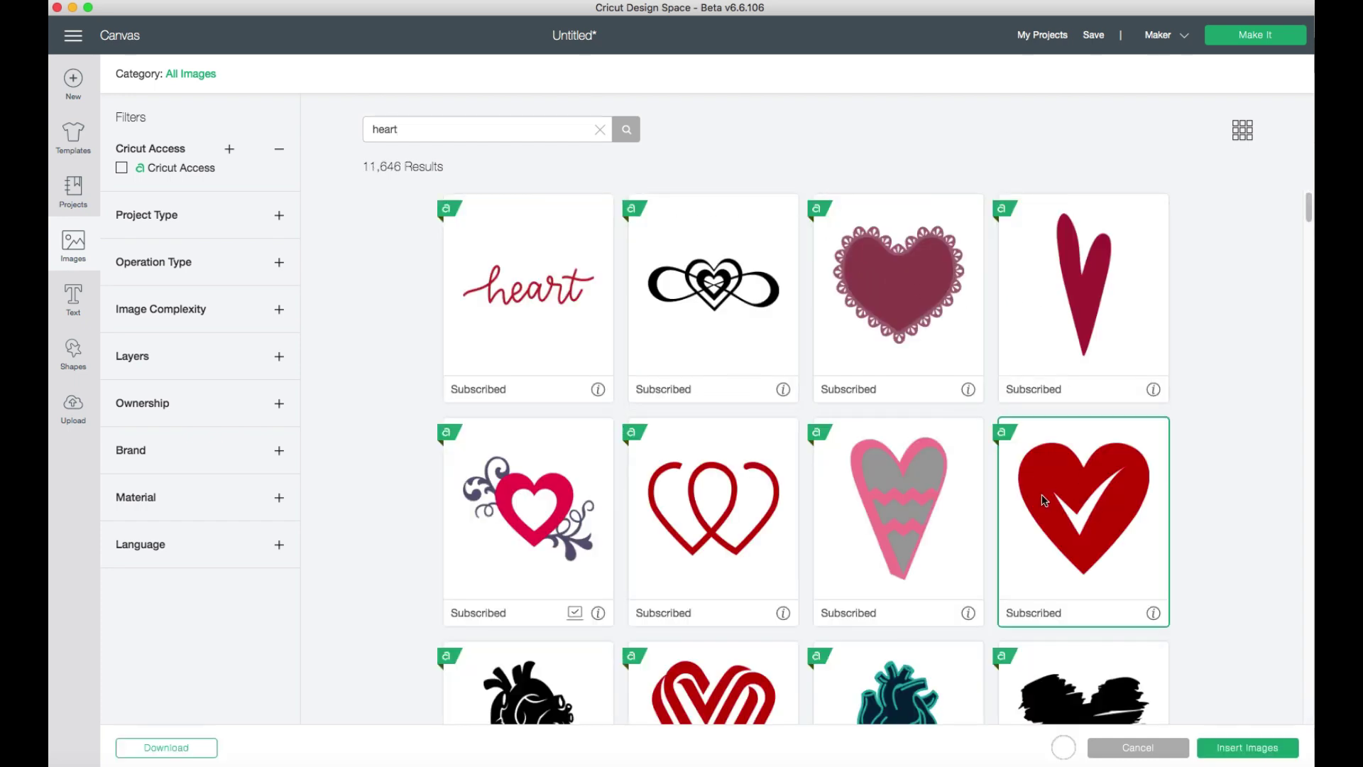
left_click(1227, 747)
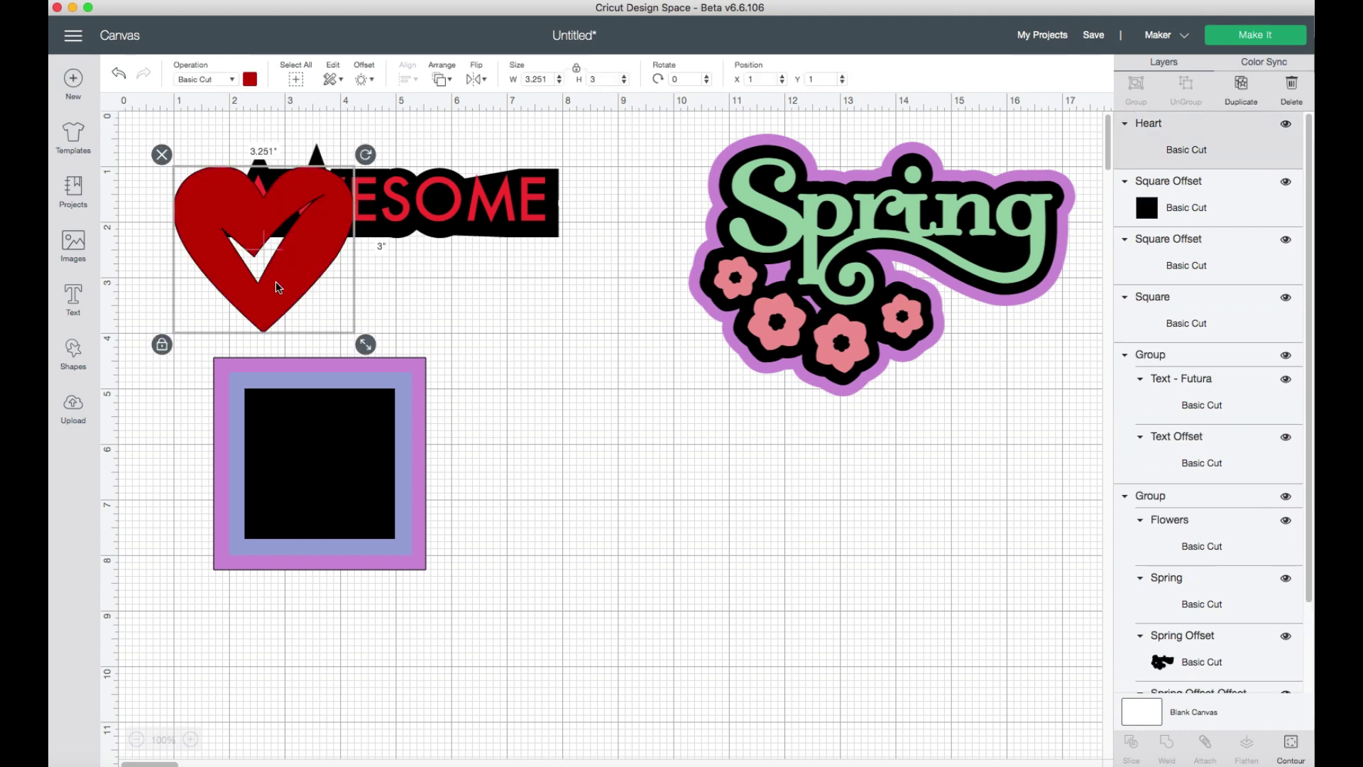
left_click_drag(277, 289, 624, 487)
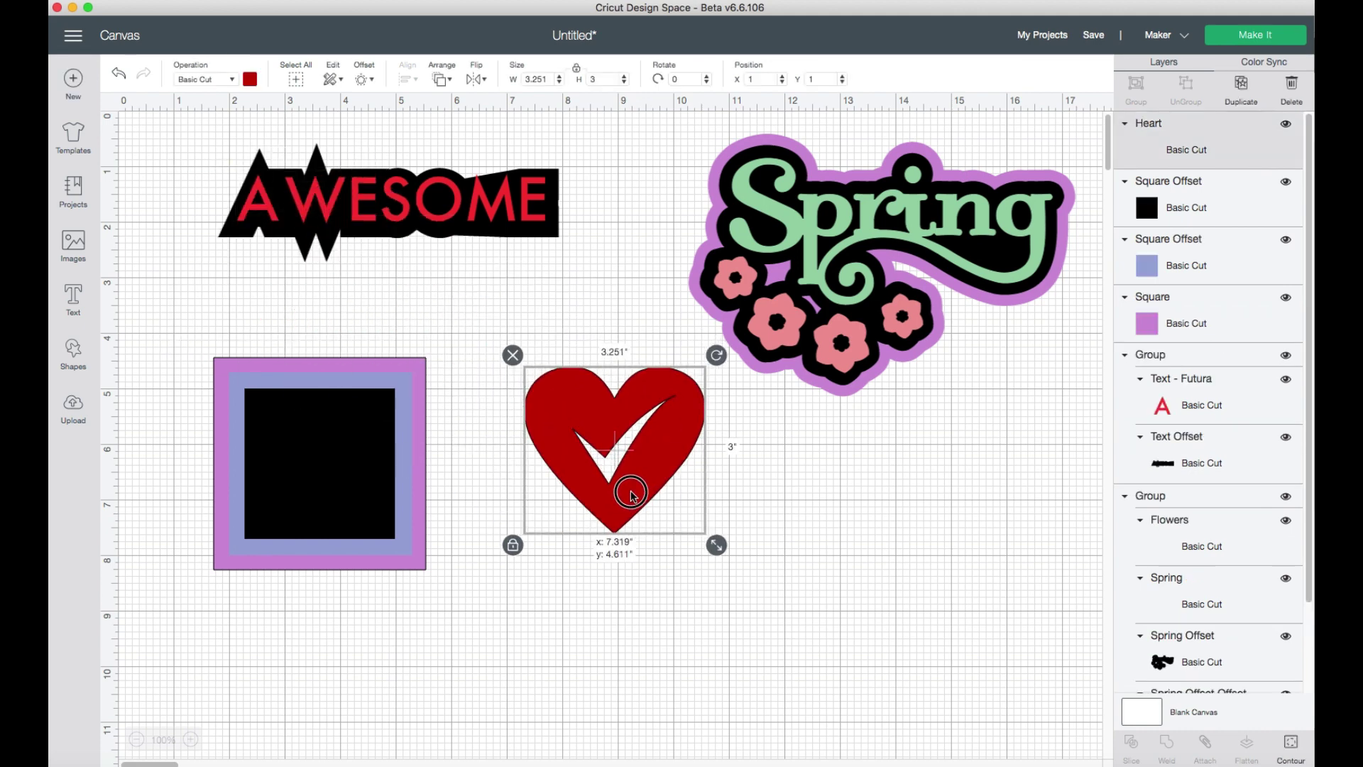
left_click(779, 525)
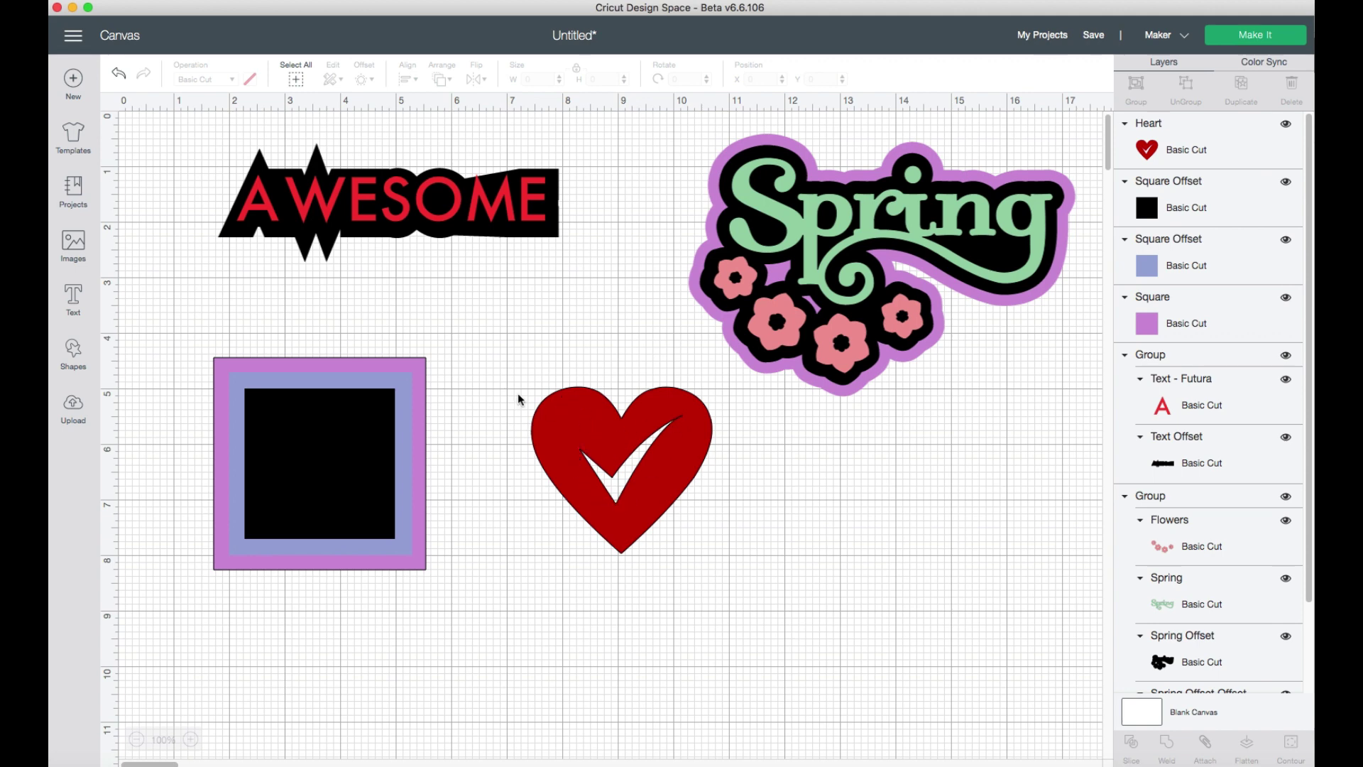
- Filter the image library to Draw Only images and insert the sitting cat drawing
left_click(84, 255)
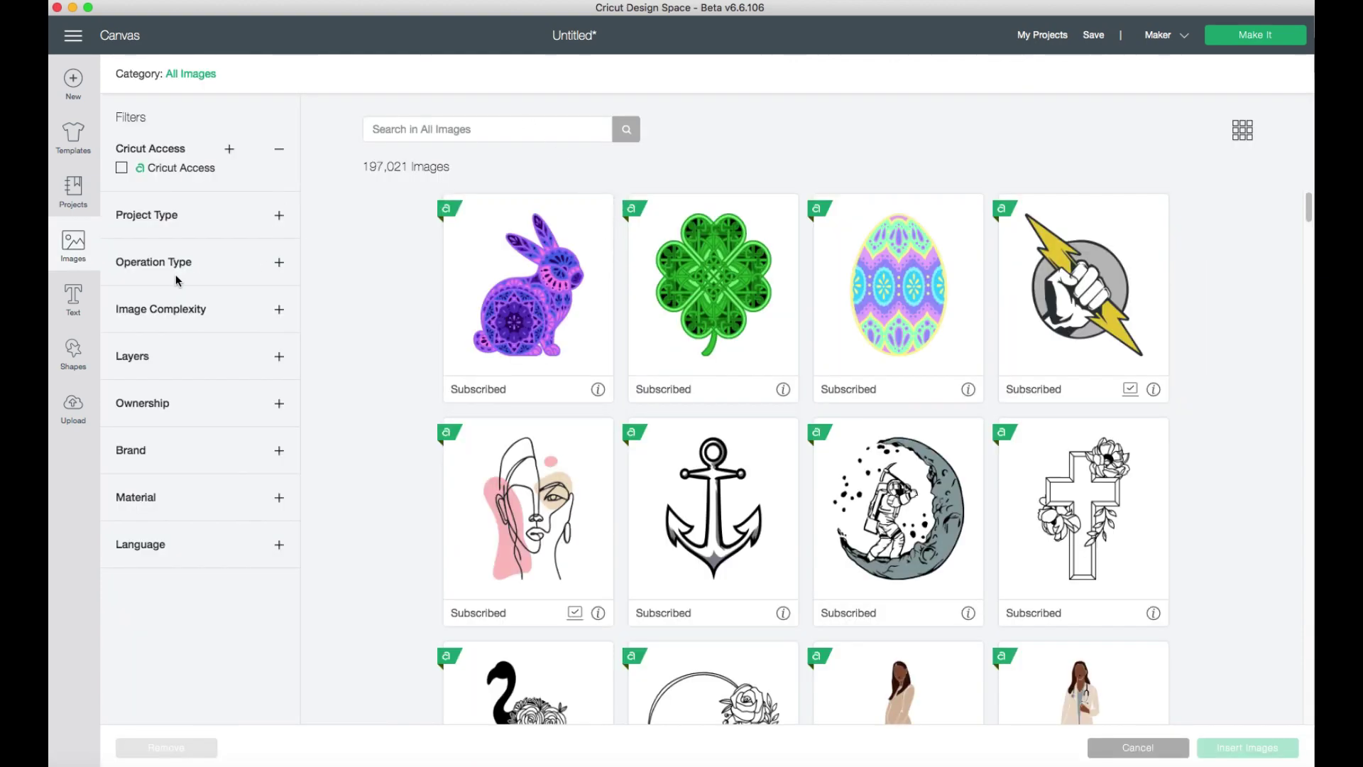
left_click(173, 263)
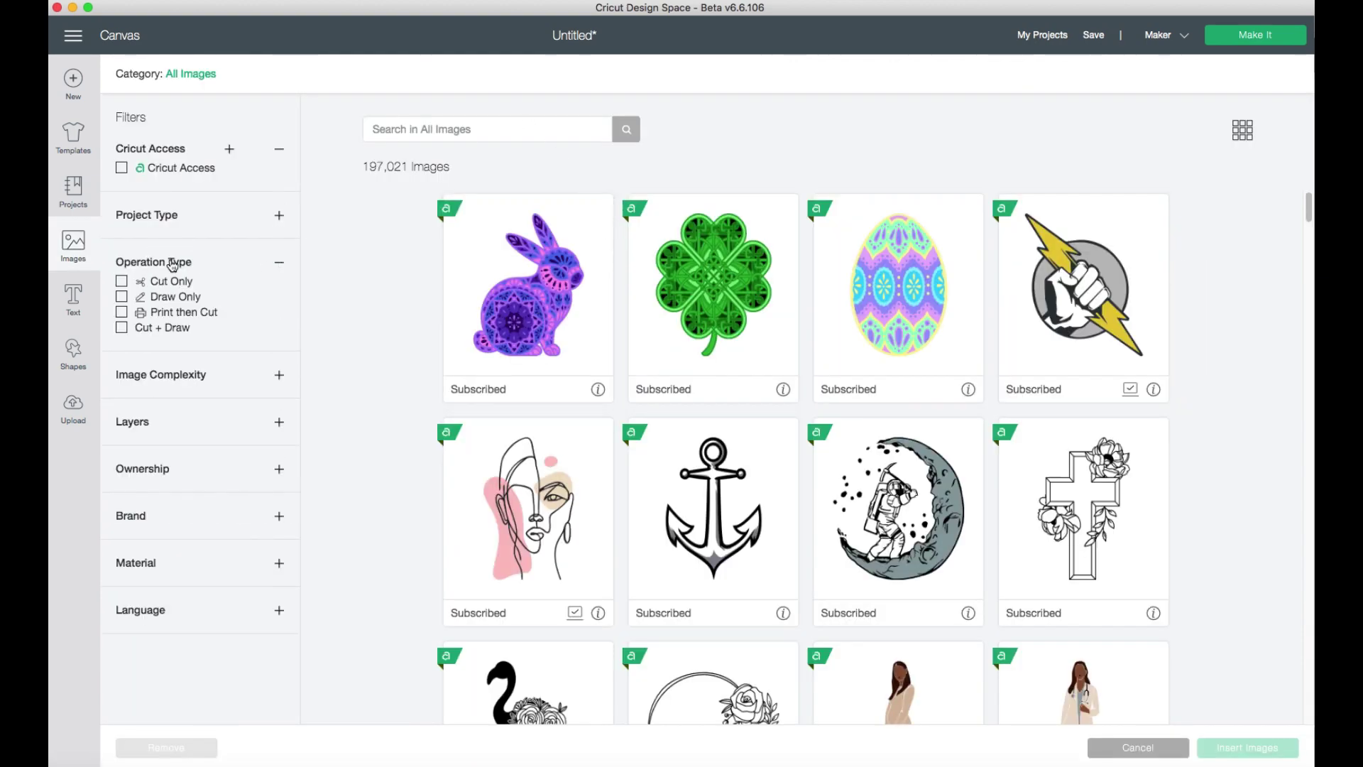
left_click(122, 298)
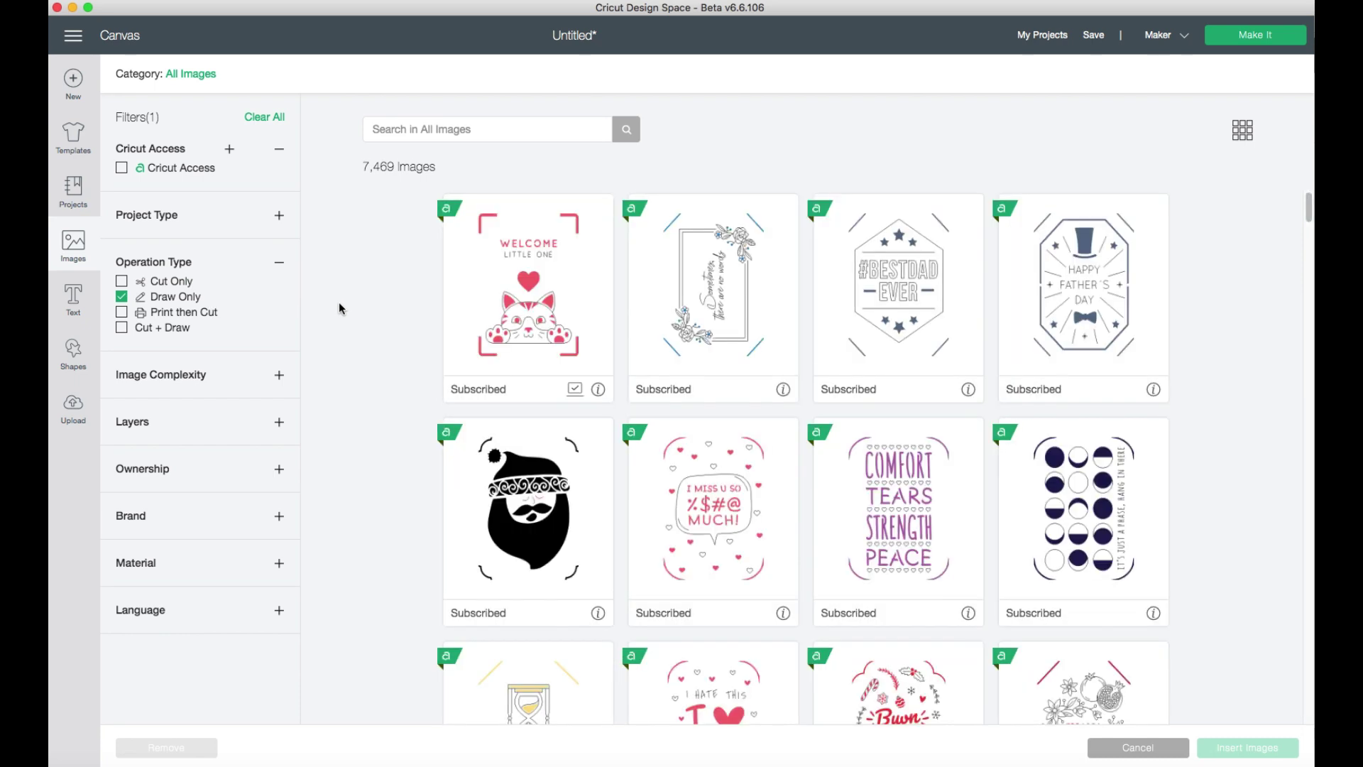
scroll(339, 308, "down", 15)
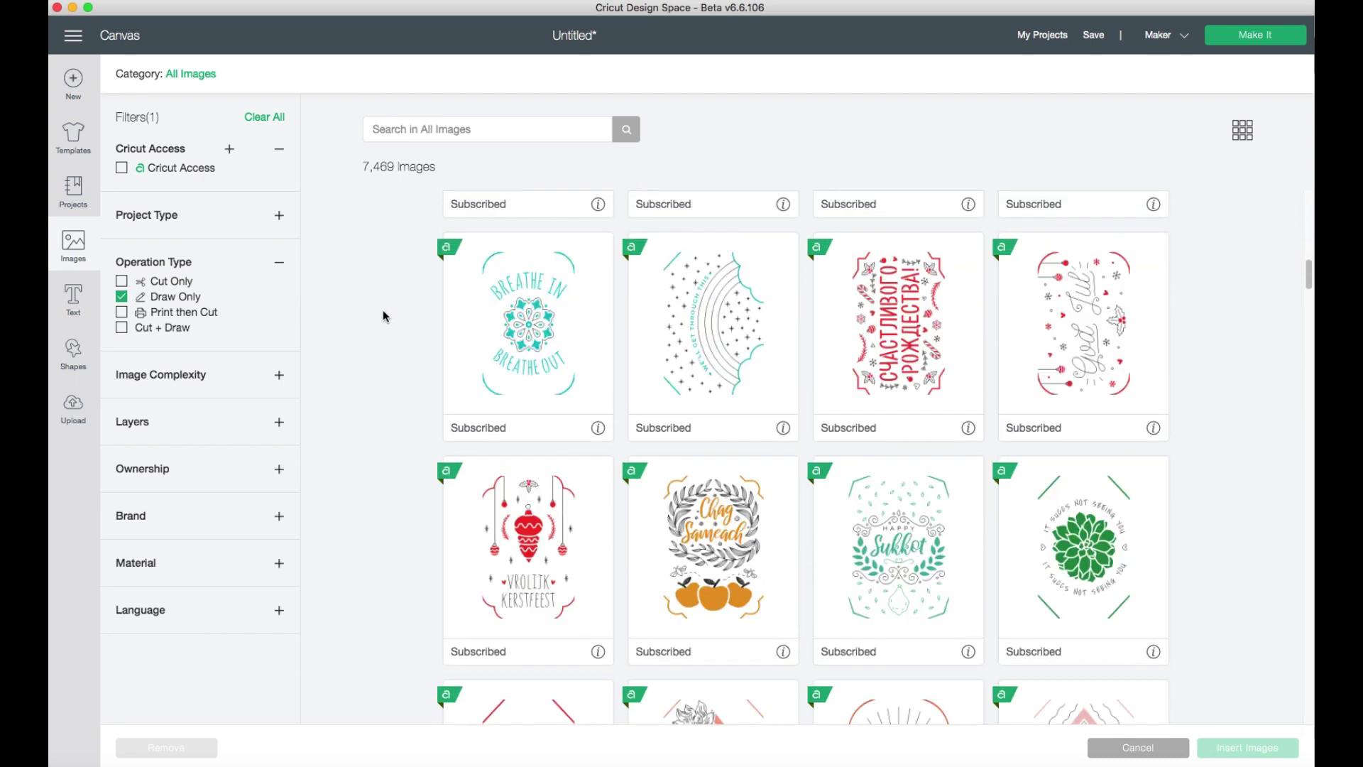
scroll(382, 309, "down", 20)
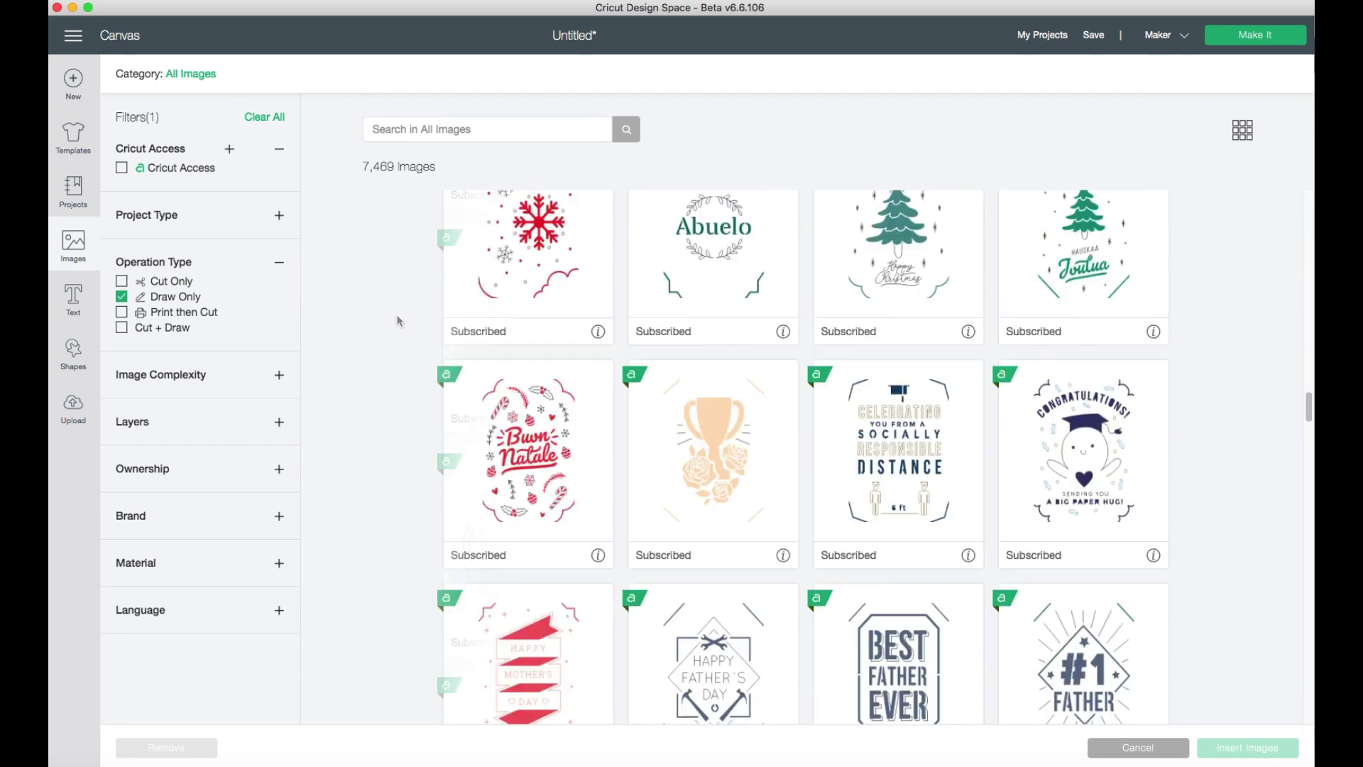
left_click(1065, 278)
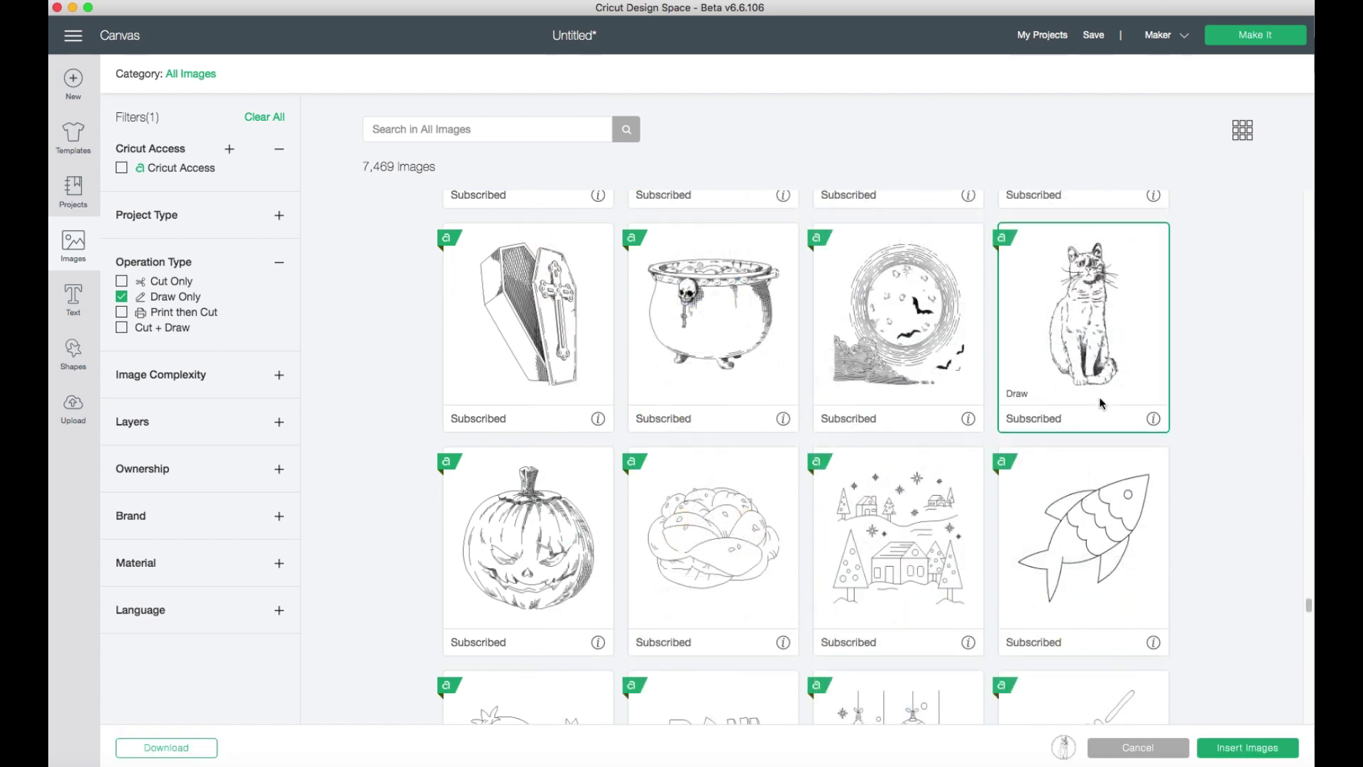
left_click(1267, 749)
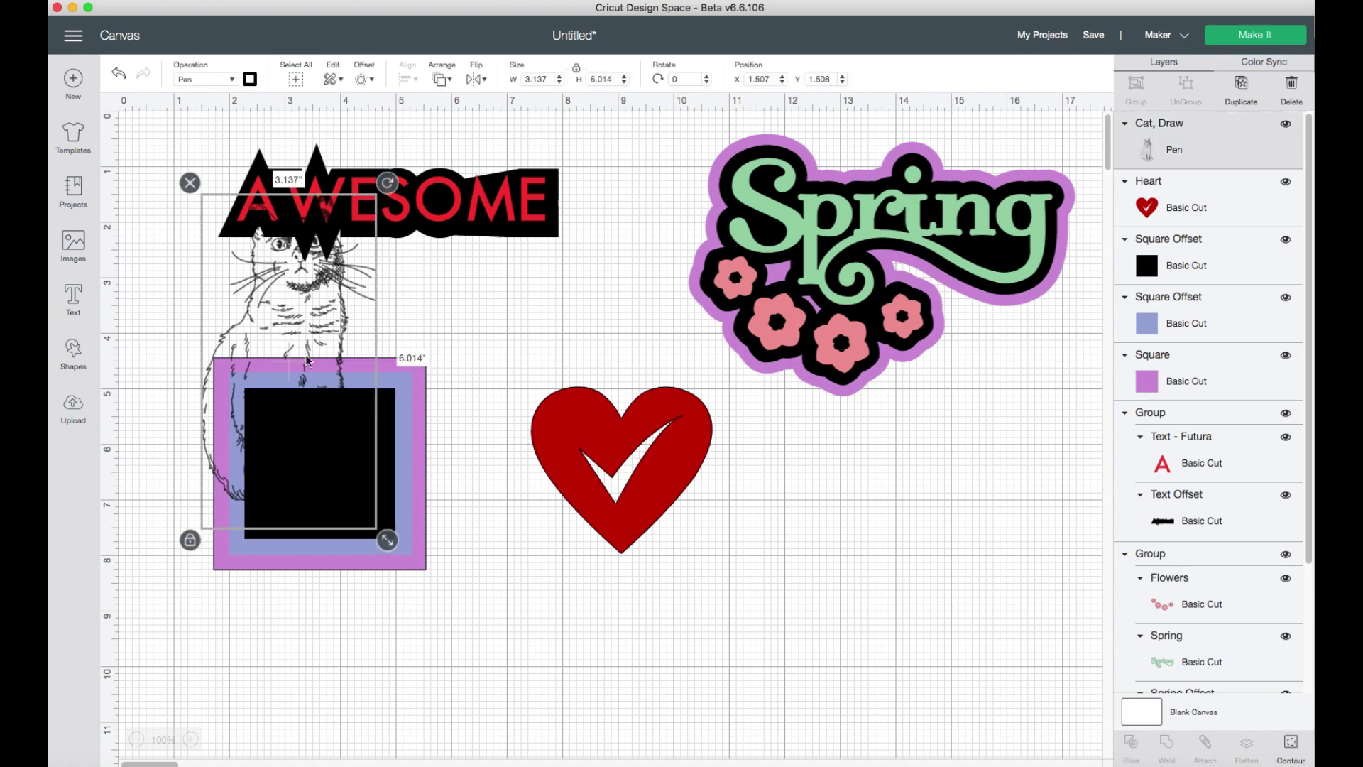
- Move the heart below the Spring design and place the cat drawing beside the nested squares at about X 7.118, Y 3.966
left_click_drag(355, 351, 844, 585)
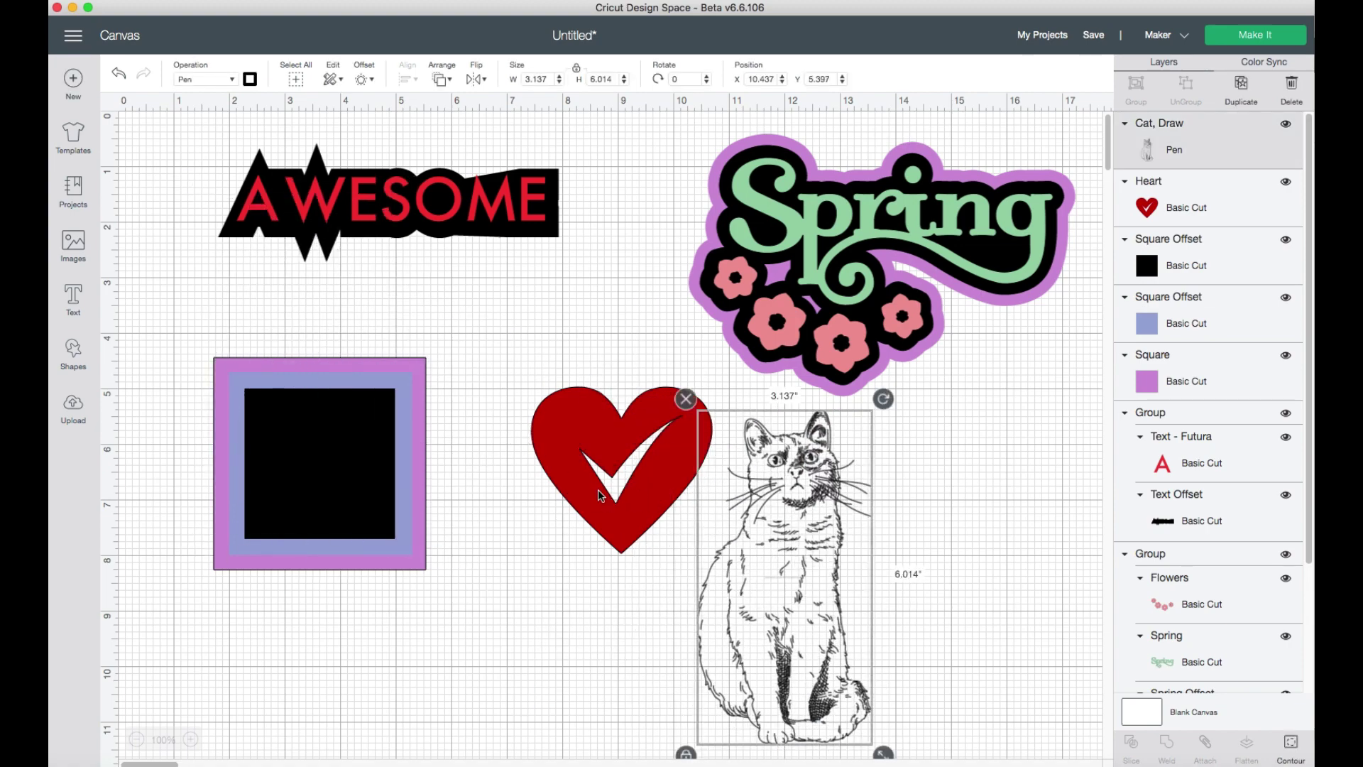
left_click_drag(597, 488, 950, 514)
left_click_drag(766, 607, 580, 527)
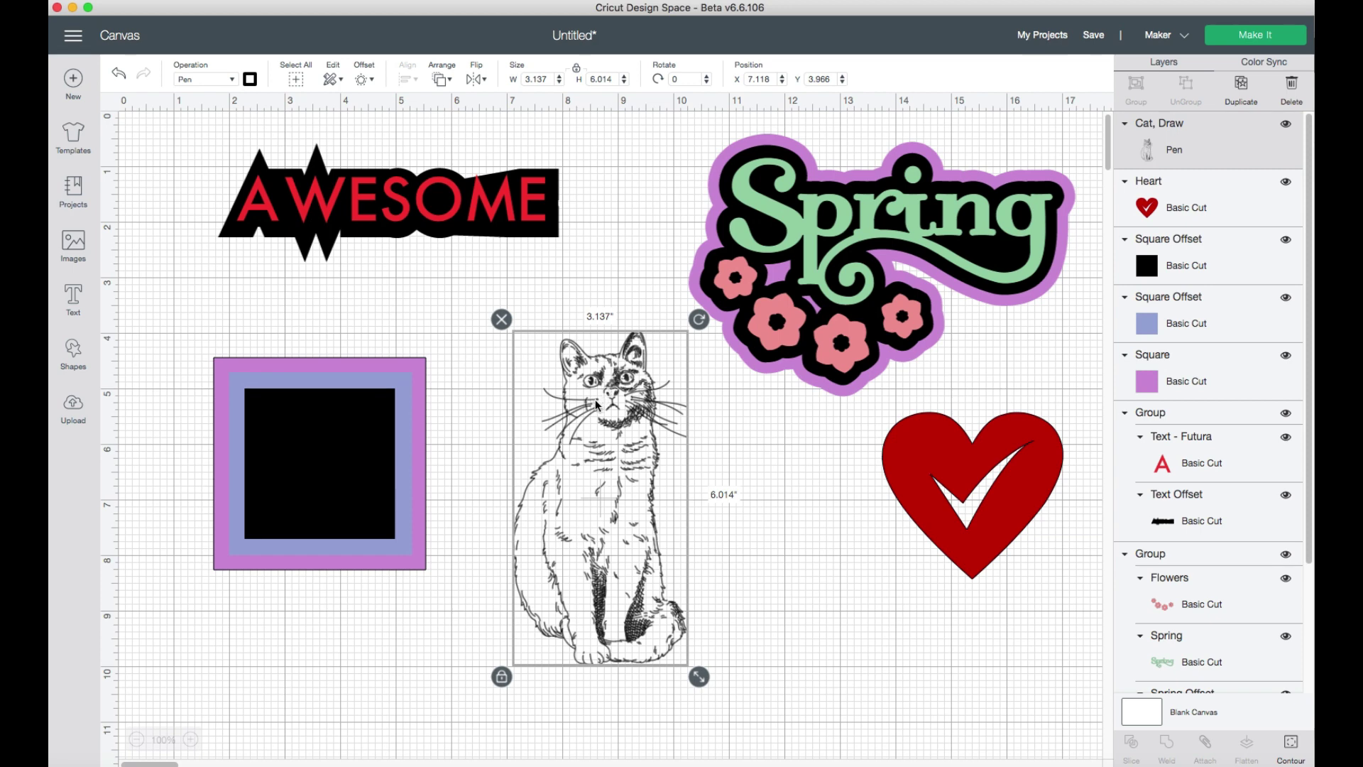
- Create a 0.25 in outward offset with rounded corners from the cat drawing
left_click(366, 82)
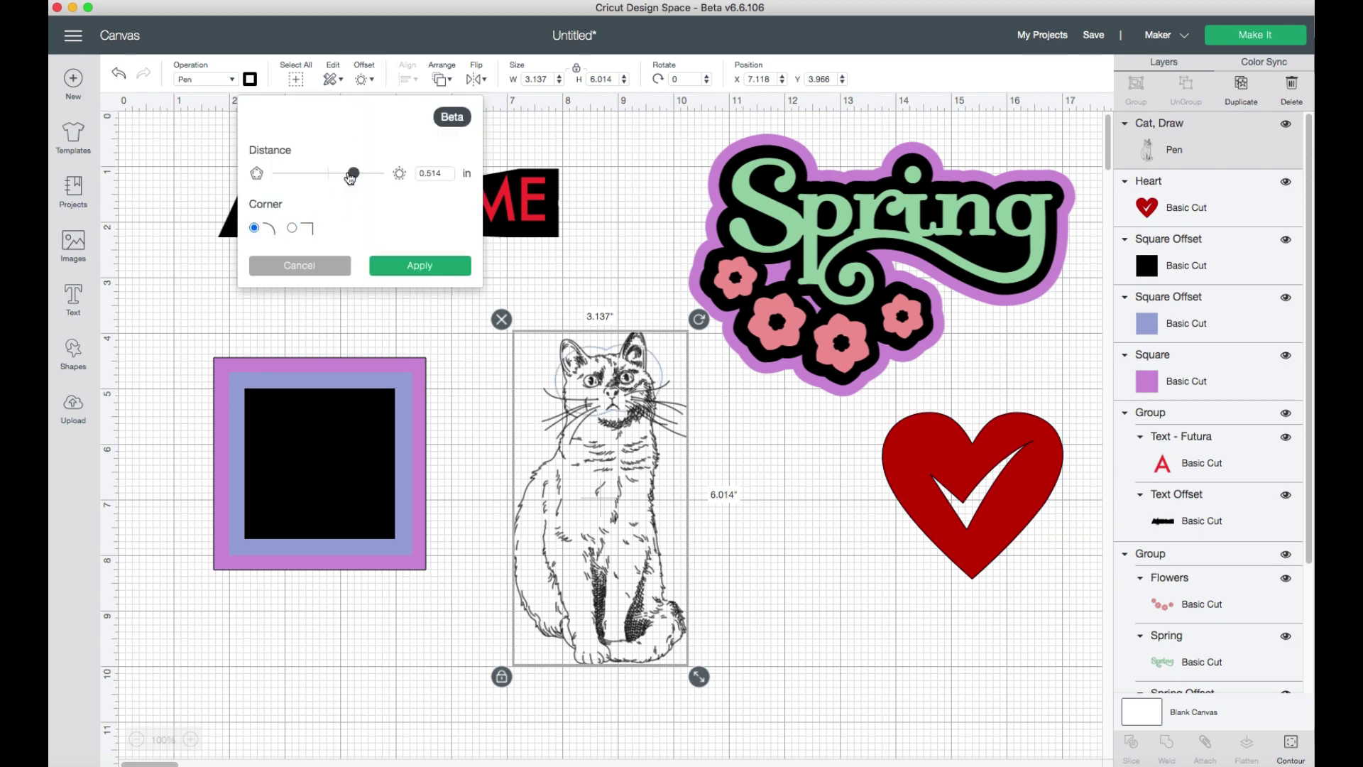
left_click_drag(353, 173, 343, 176)
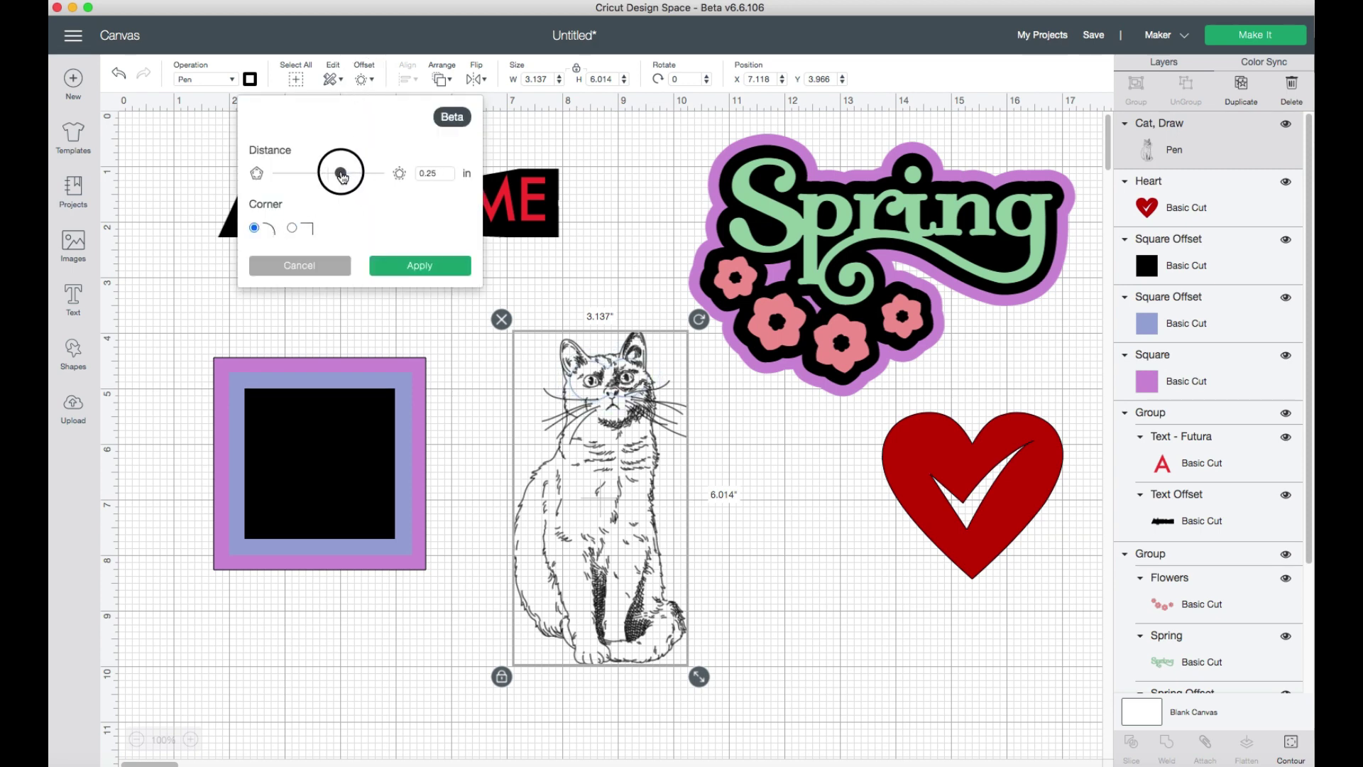
left_click(418, 267)
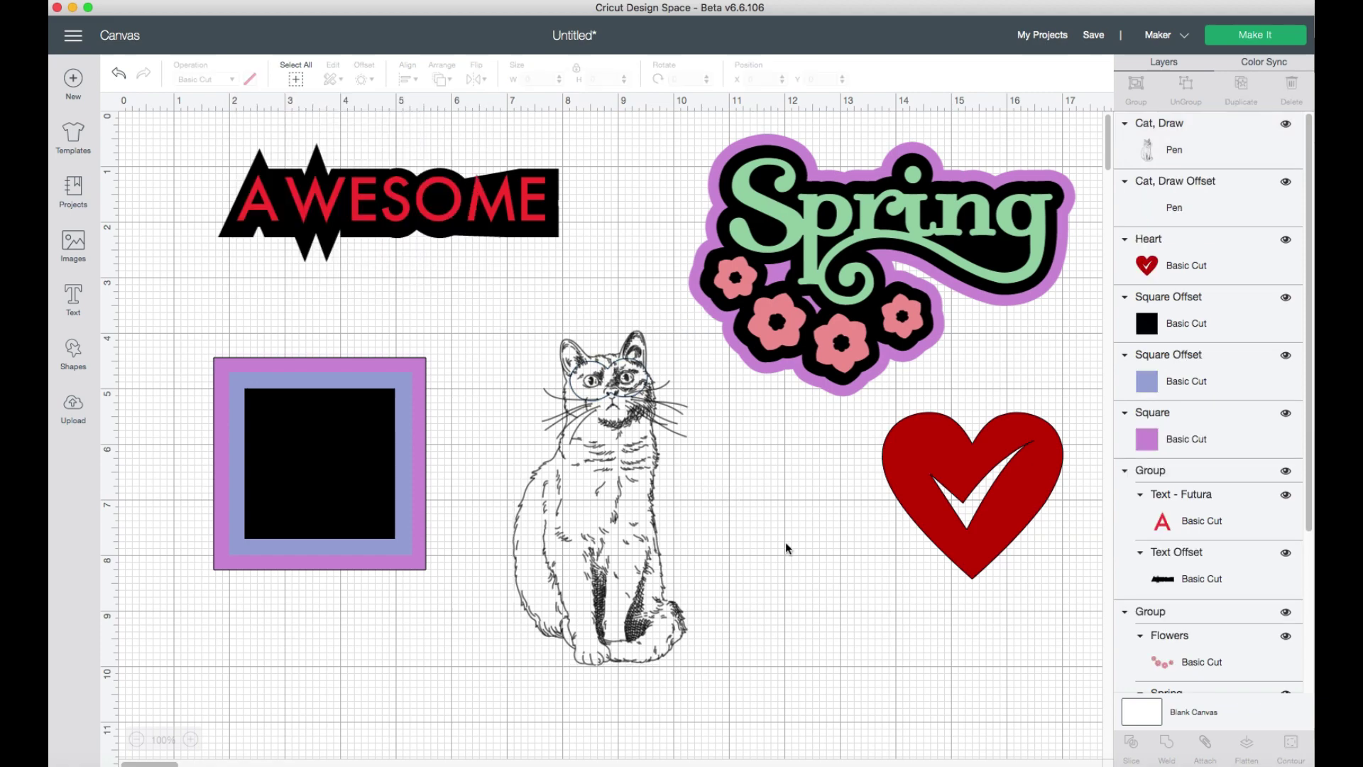
- Separate the cat drawing from its offset, and delete both the offset and the cat
mouse_move(638, 444)
left_mouse_down()
mouse_move(682, 479)
mouse_move(629, 431)
mouse_move(638, 446)
left_mouse_up()
left_click(724, 509)
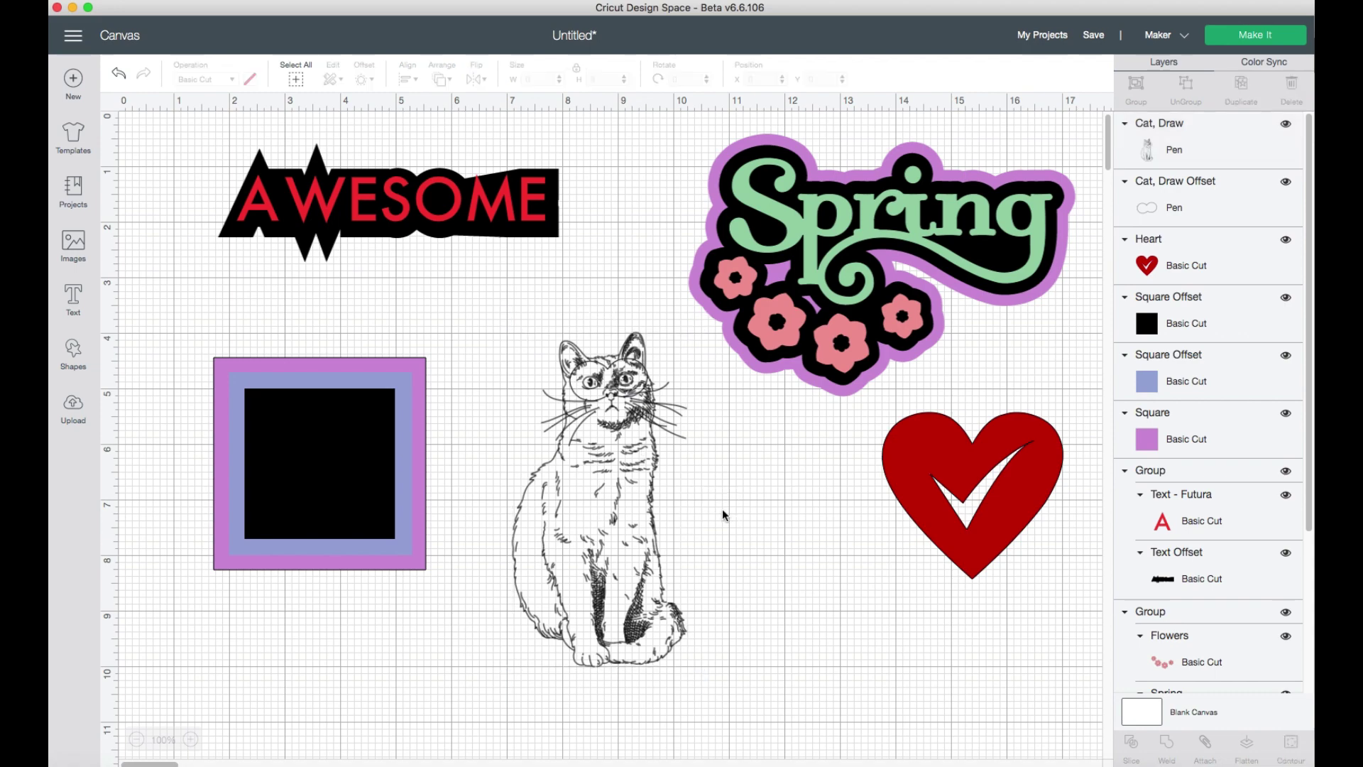
left_click_drag(593, 387, 614, 475)
left_click(583, 375)
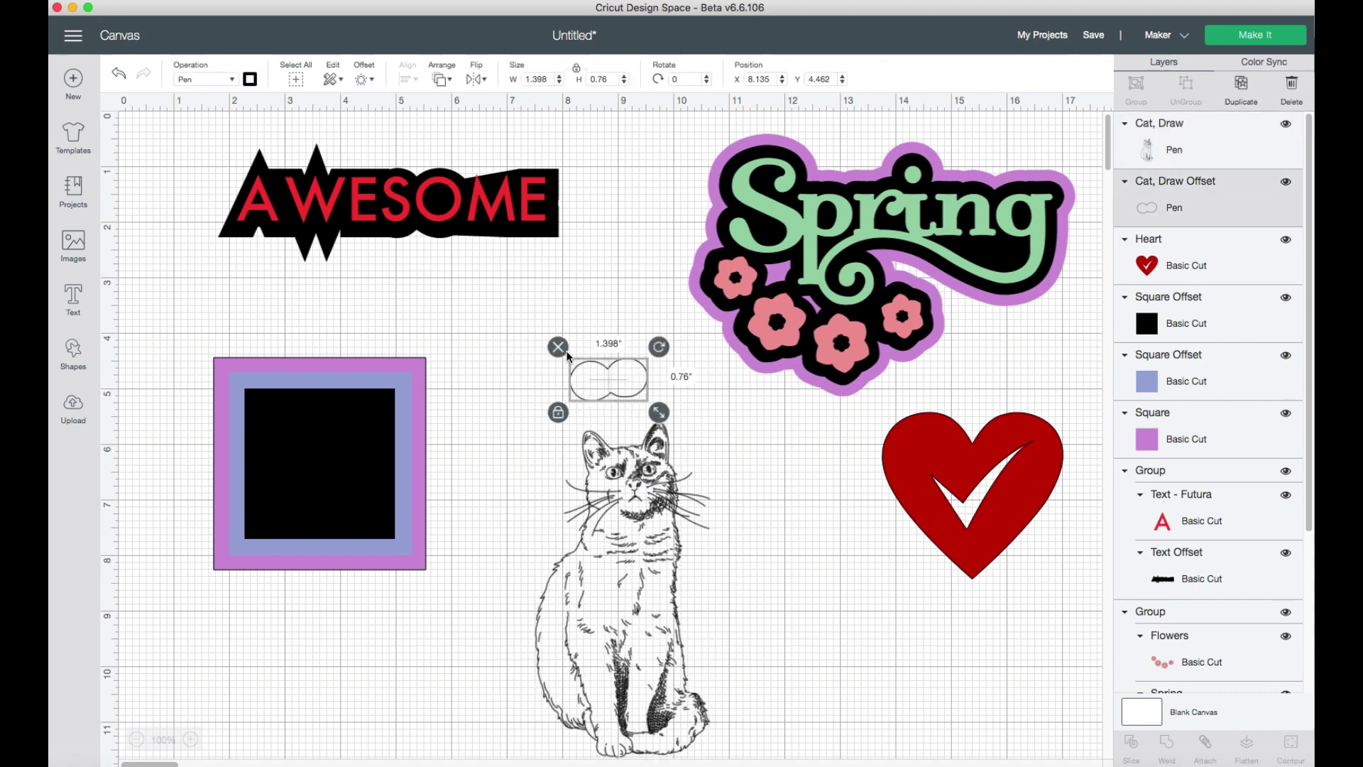
key("Delete")
mouse_move(636, 534)
left_mouse_down()
mouse_move(578, 426)
mouse_move(598, 447)
left_mouse_up()
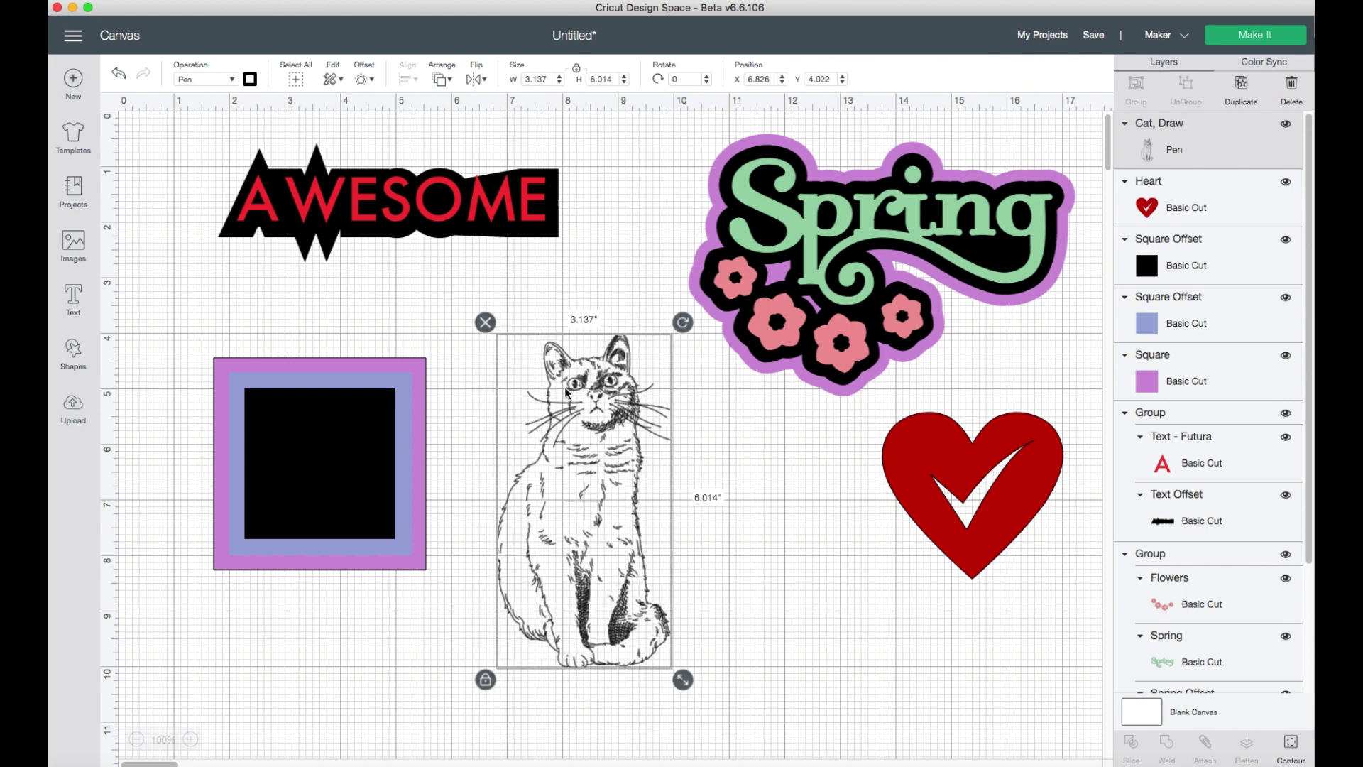
left_click(486, 323)
- Move the heart to about X 8.069, Y 5.583 and create a 0.25 in outward offset with rounded corners
left_click_drag(922, 485, 609, 490)
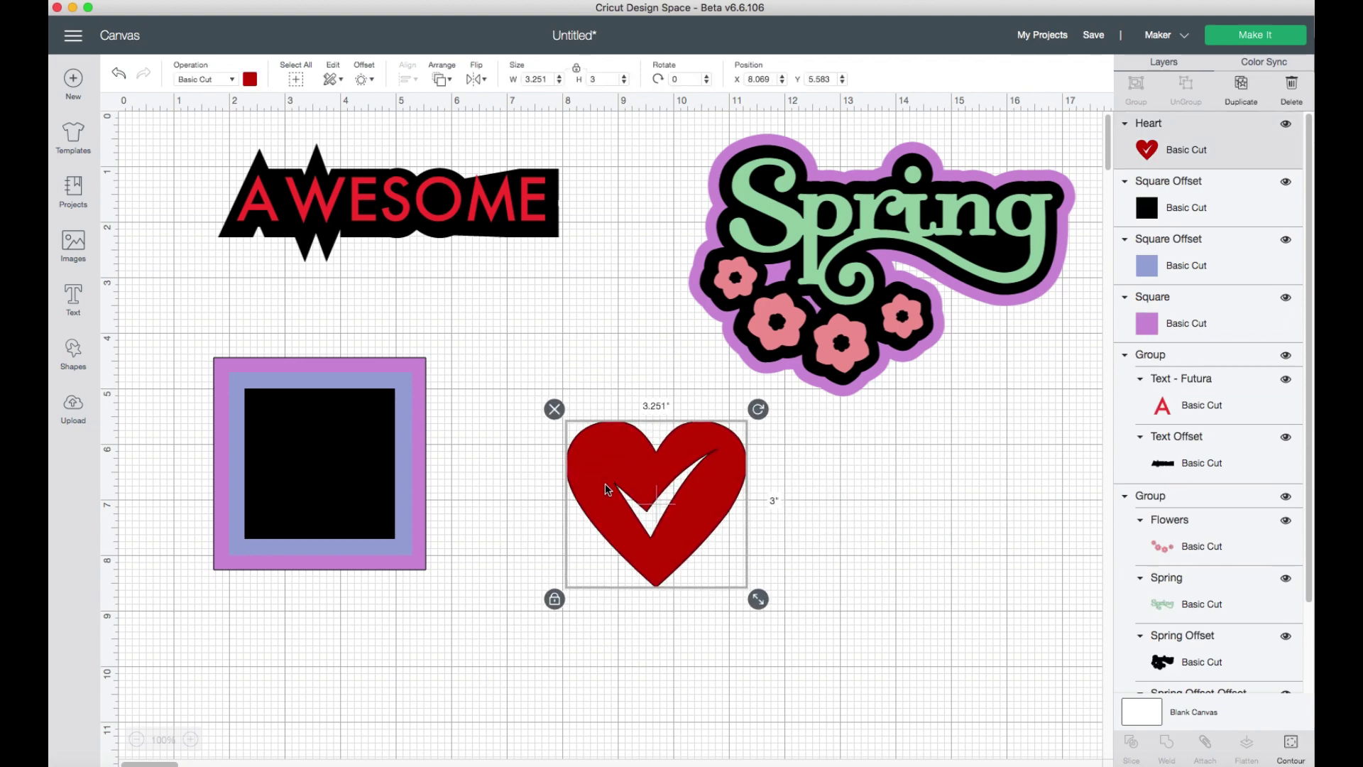
left_click(370, 82)
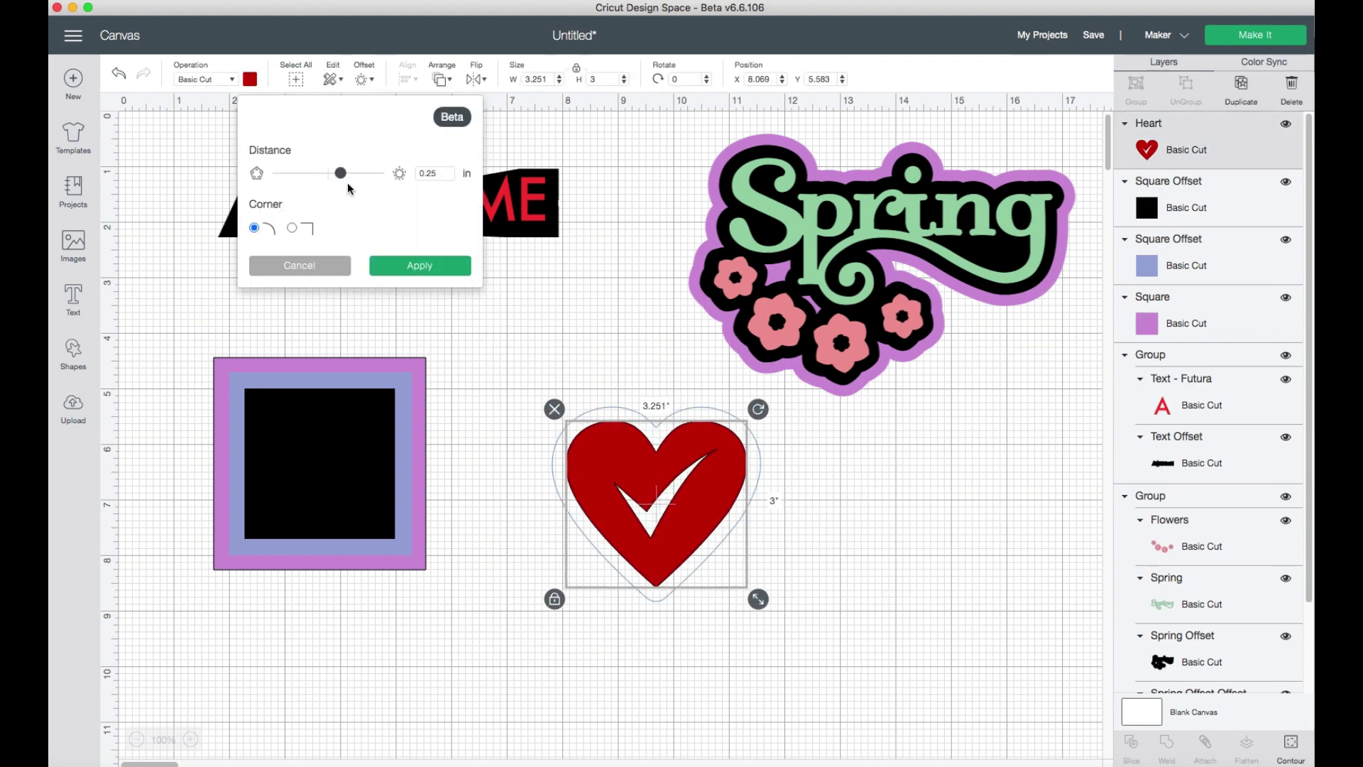
left_click(417, 267)
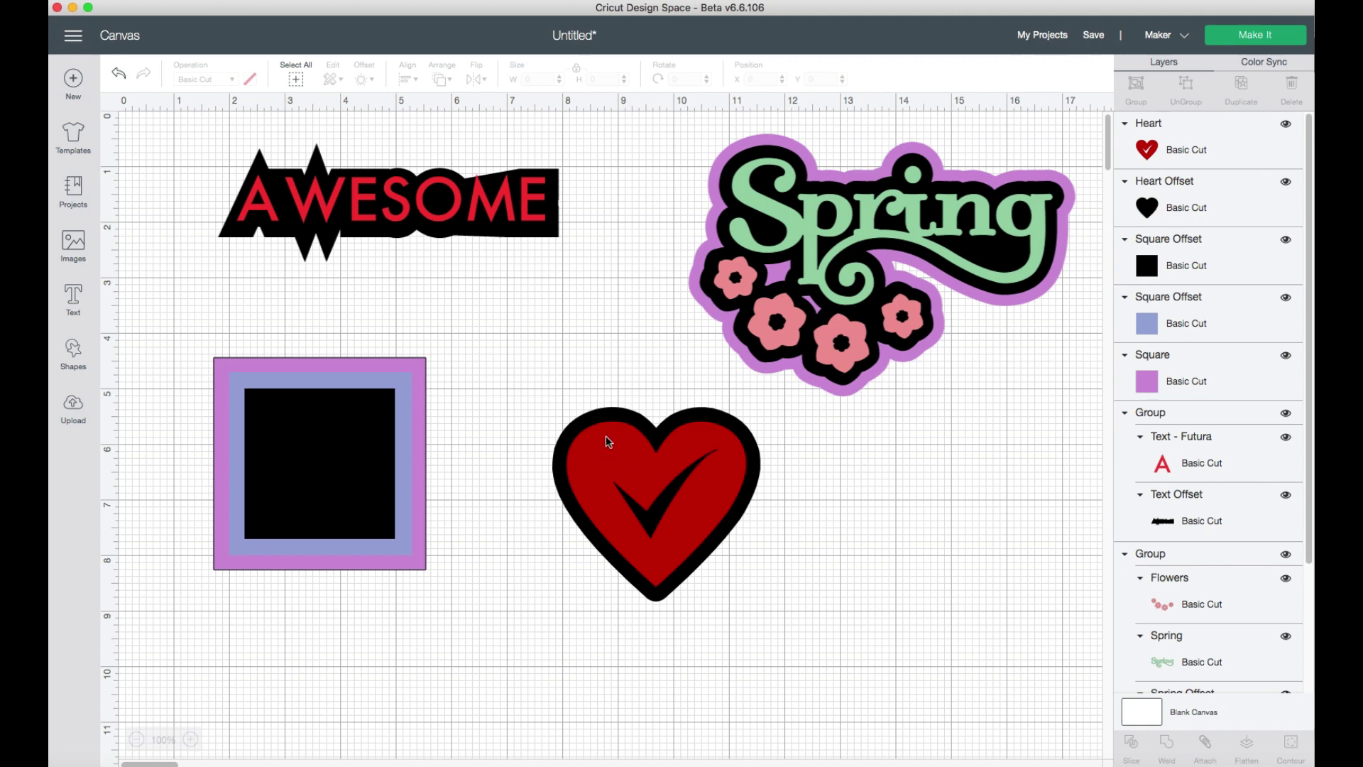
- Delete the black heart offset and the red heart from the canvas
left_click_drag(541, 395, 764, 576)
left_click(507, 419)
left_click(562, 442)
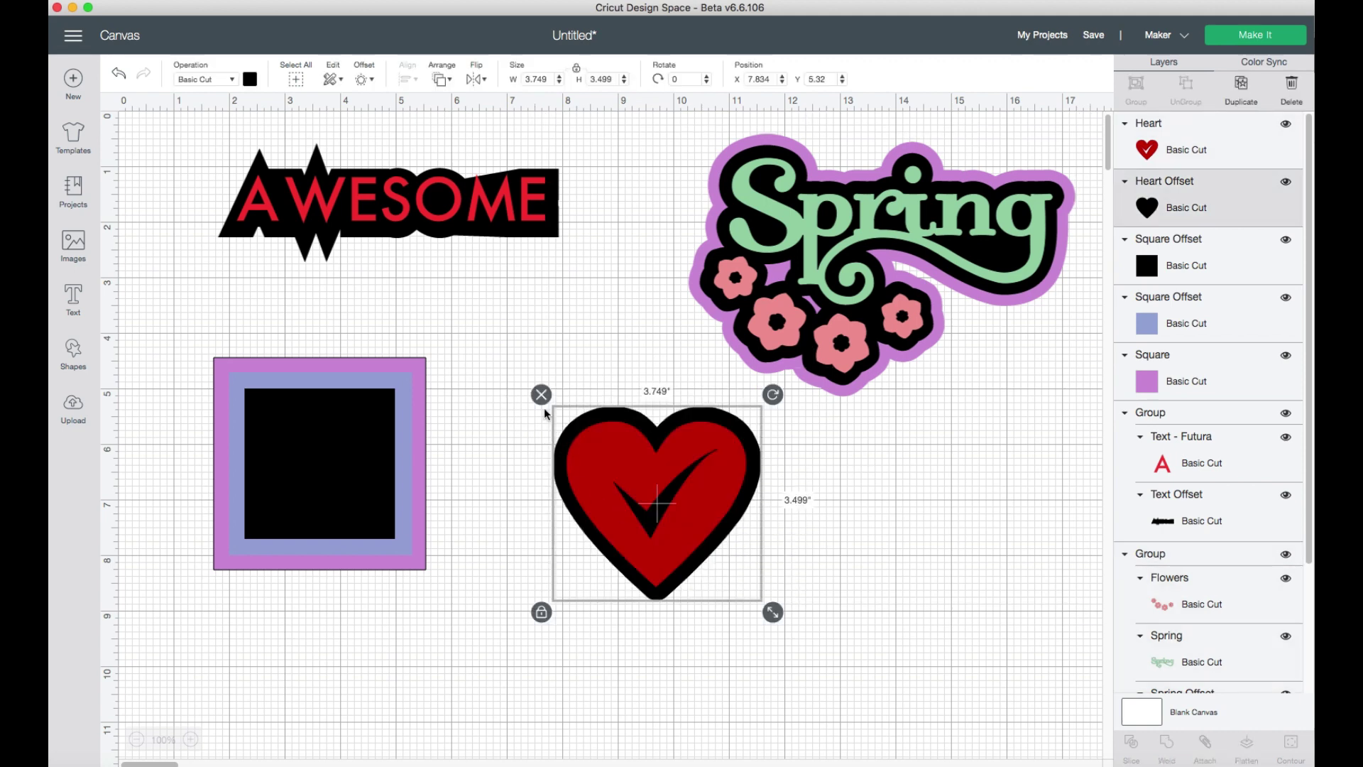
left_click(540, 396)
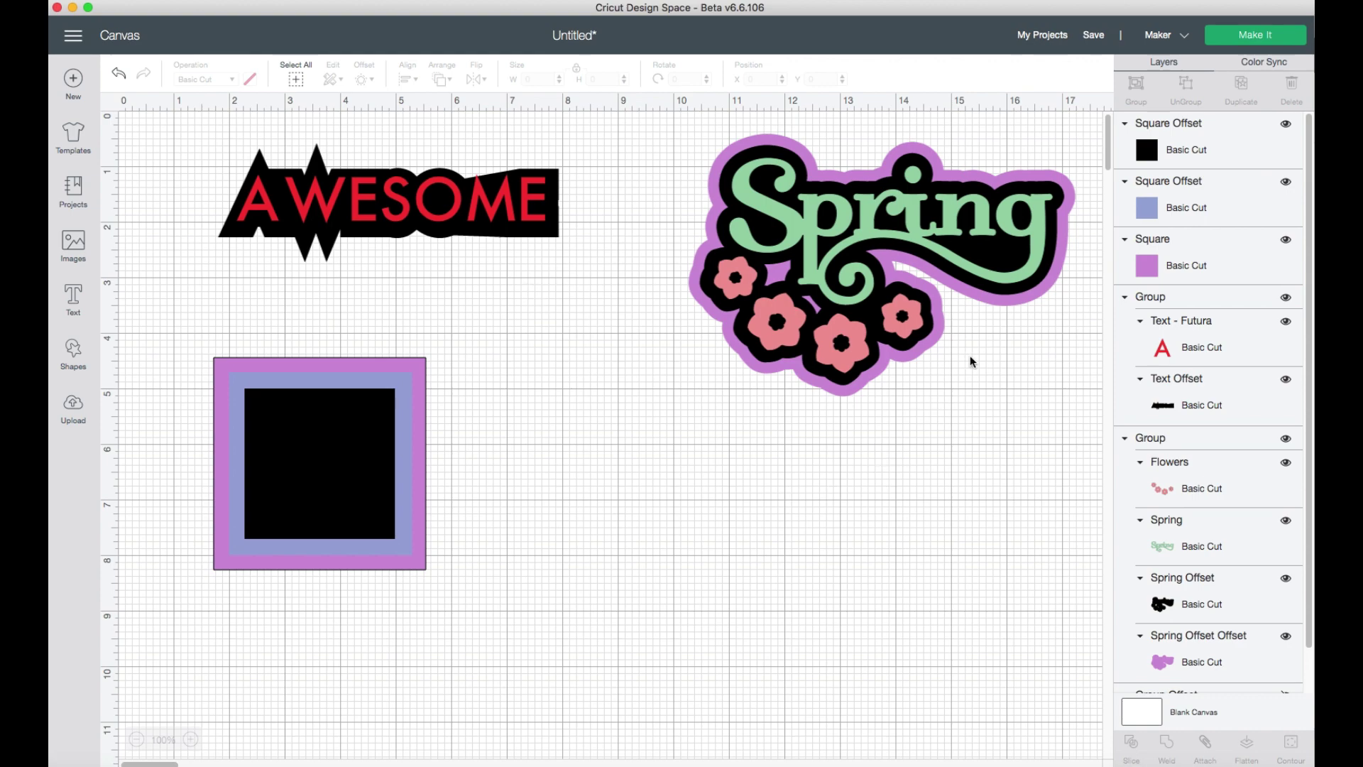
- Save the project with the title Offset into a new collection also named Offset
left_click(1094, 35)
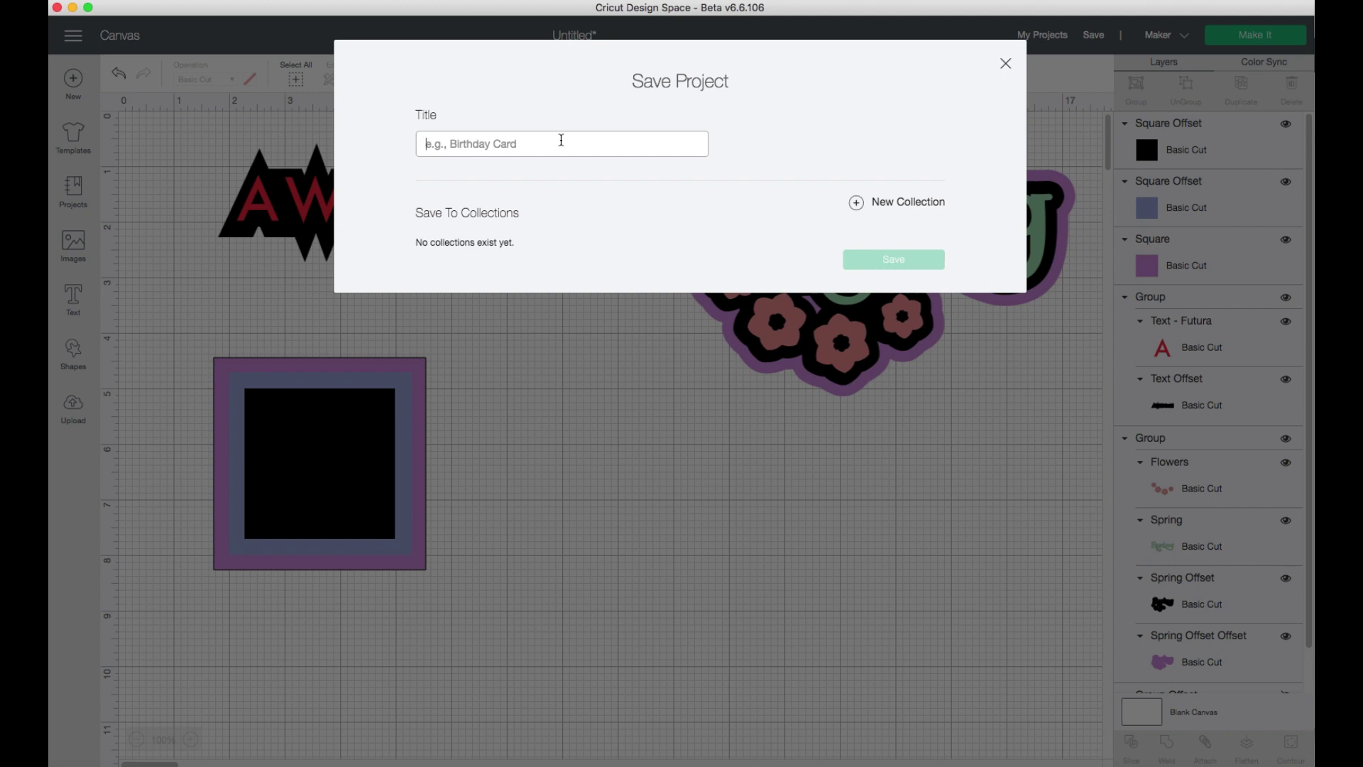
type("Offset")
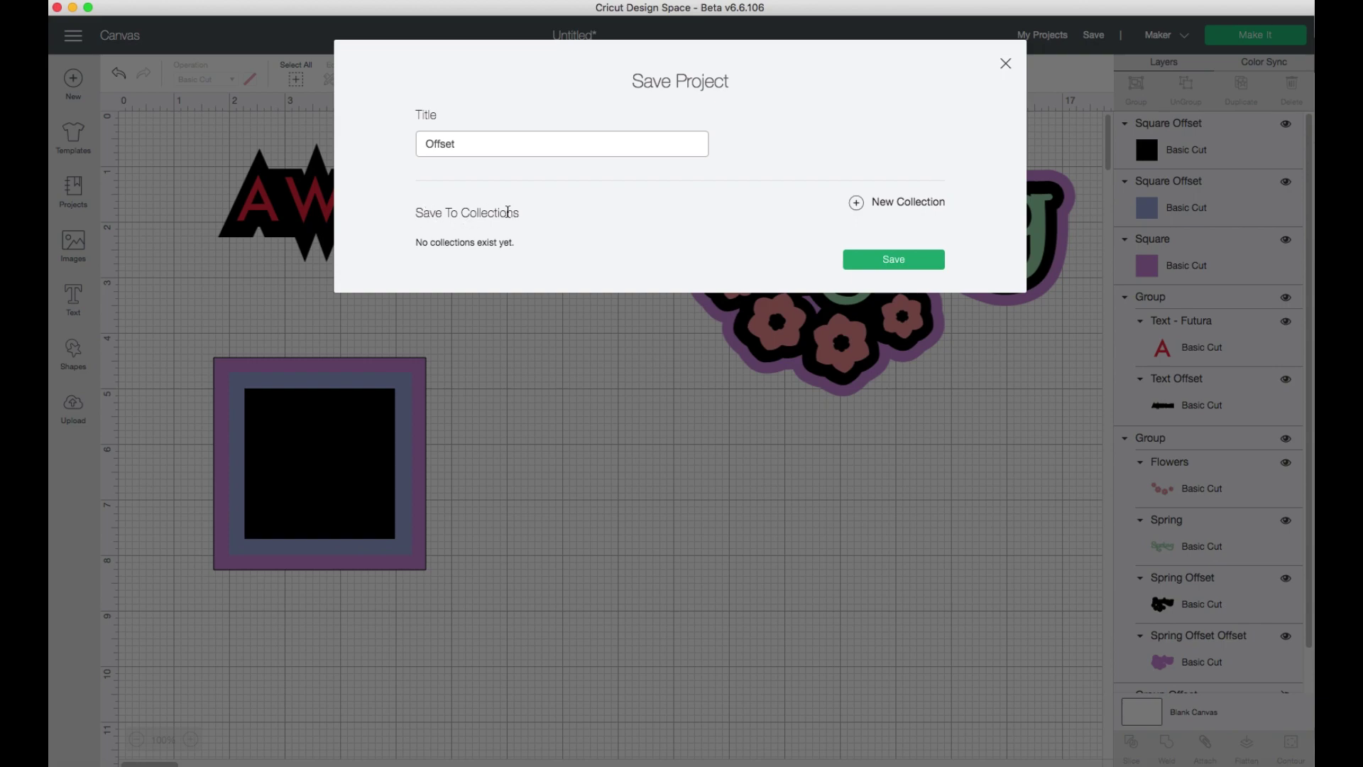
left_click(856, 205)
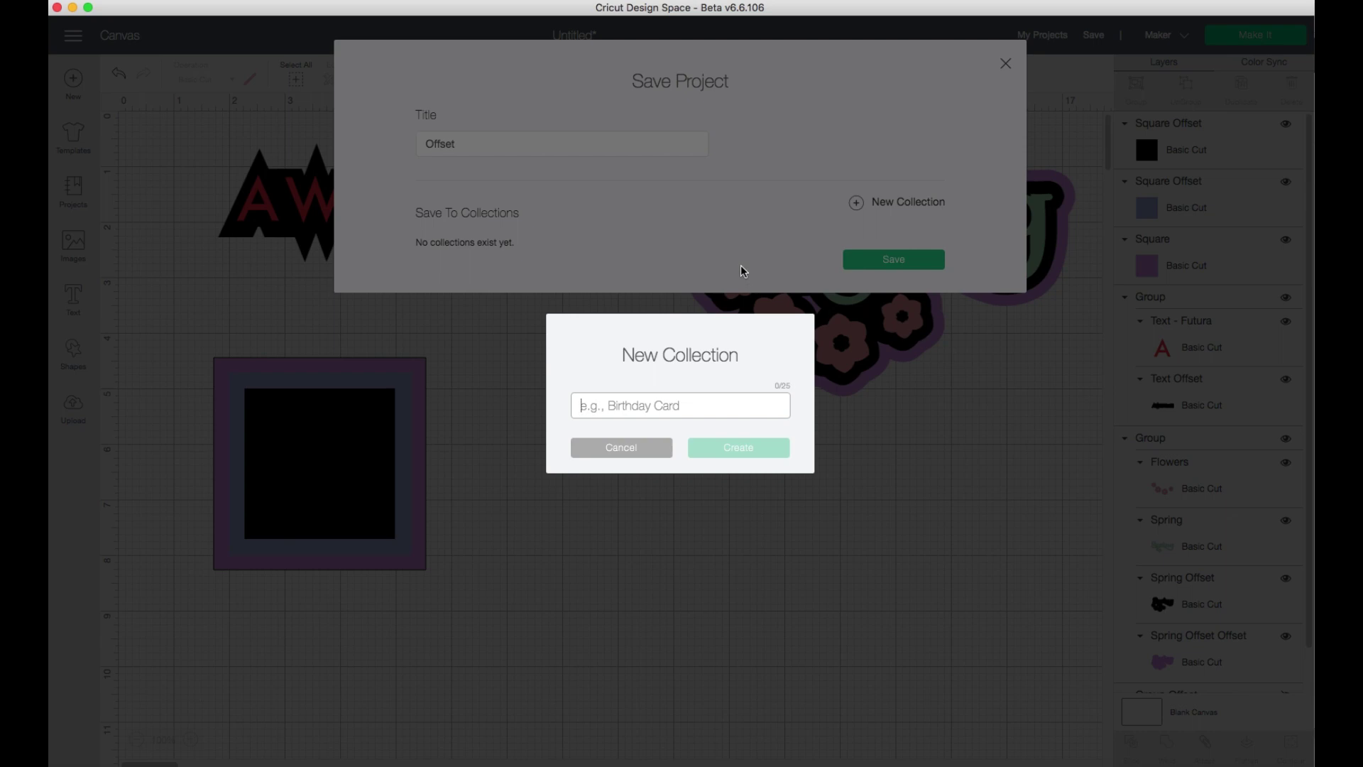
type("Offset")
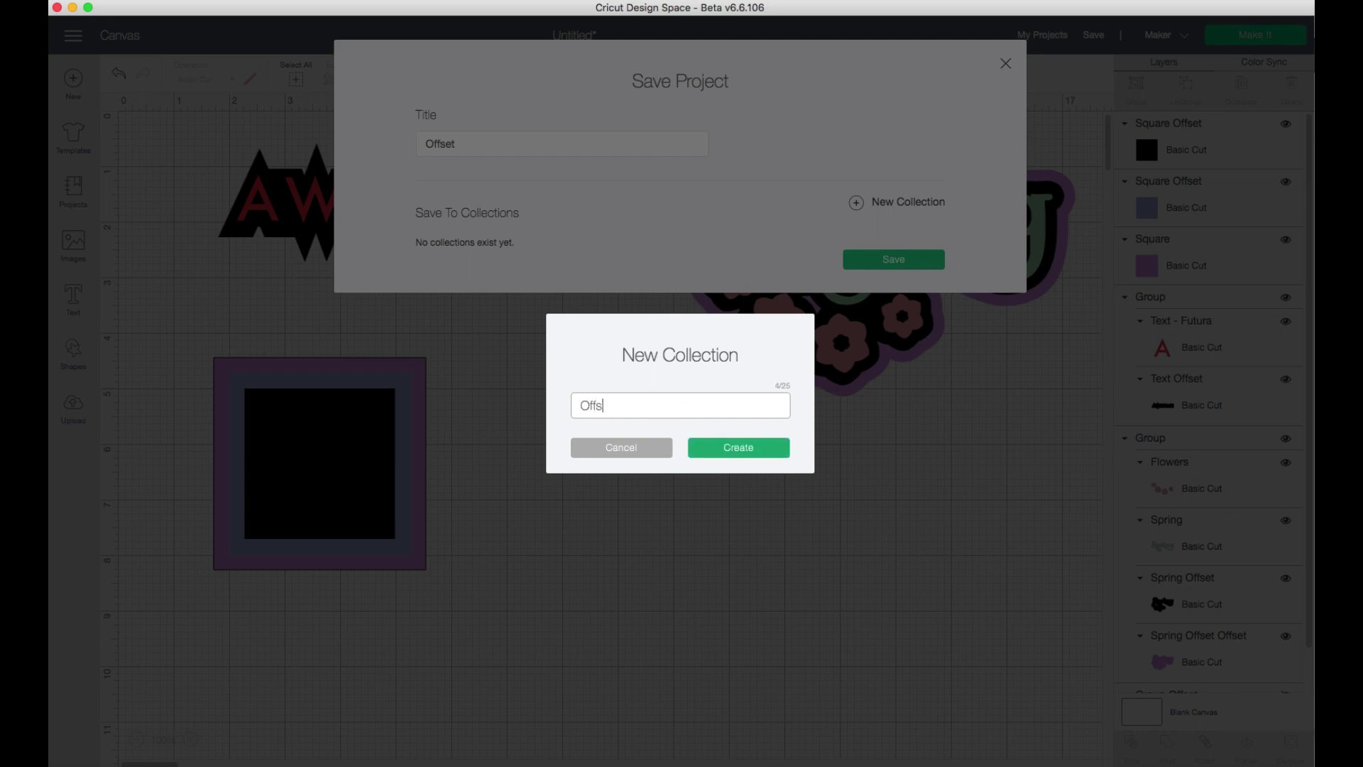
left_click(739, 449)
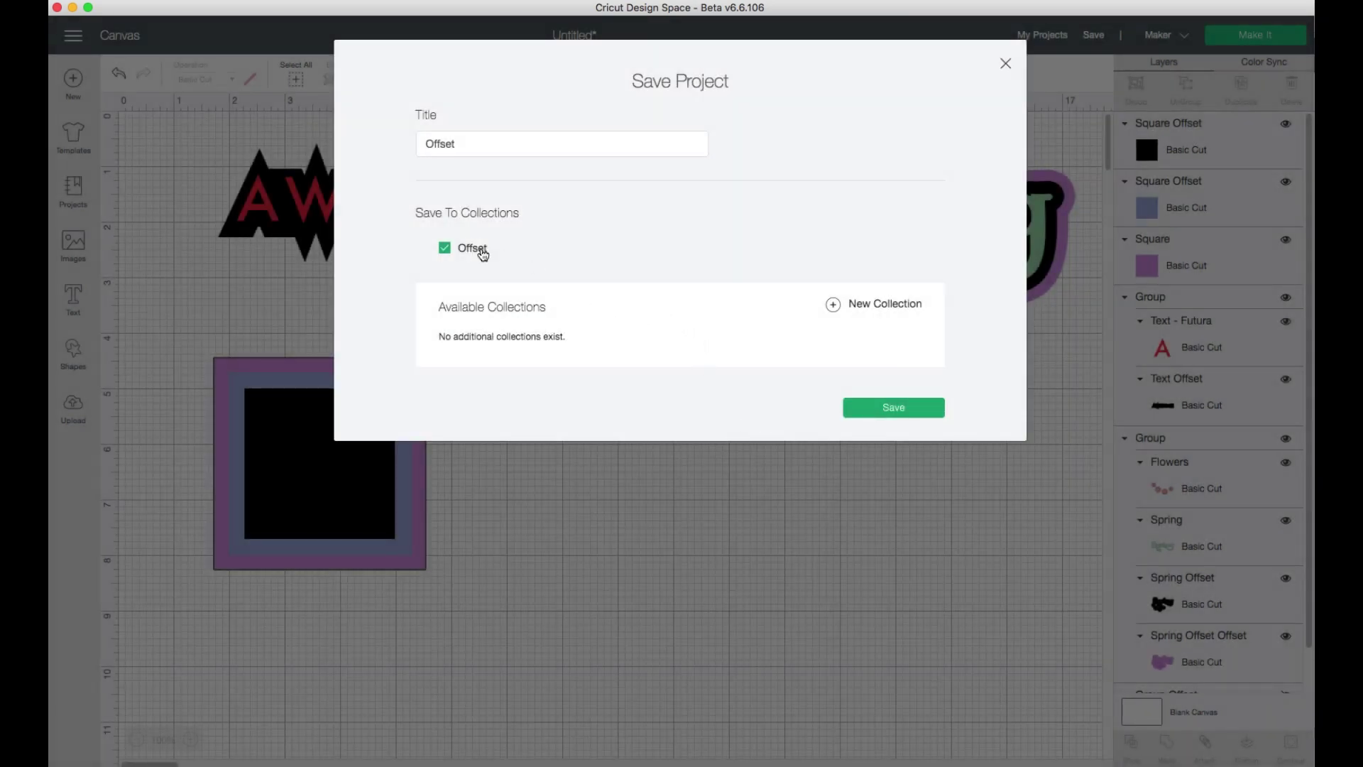
left_click(916, 415)
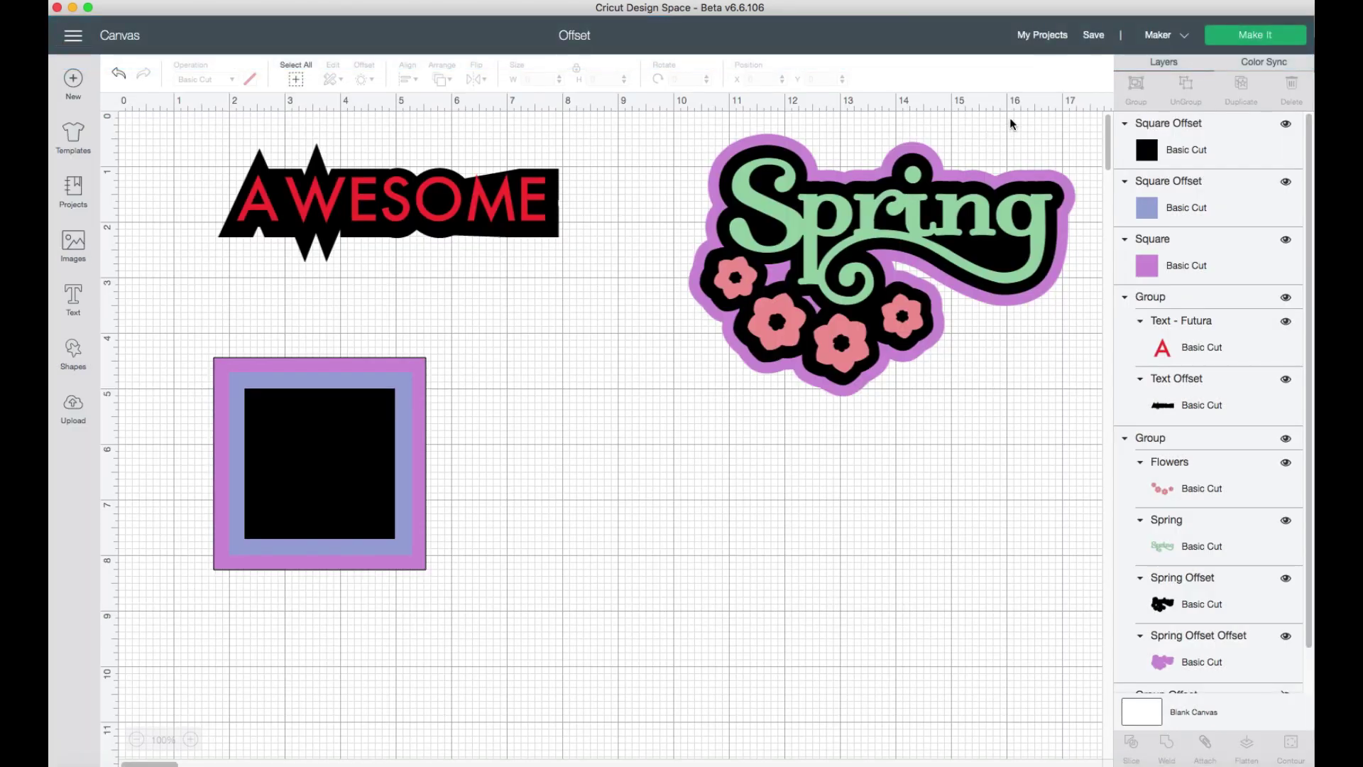
- Open the saved projects and view the Offset collection's rename option without changing the name
left_click(1047, 39)
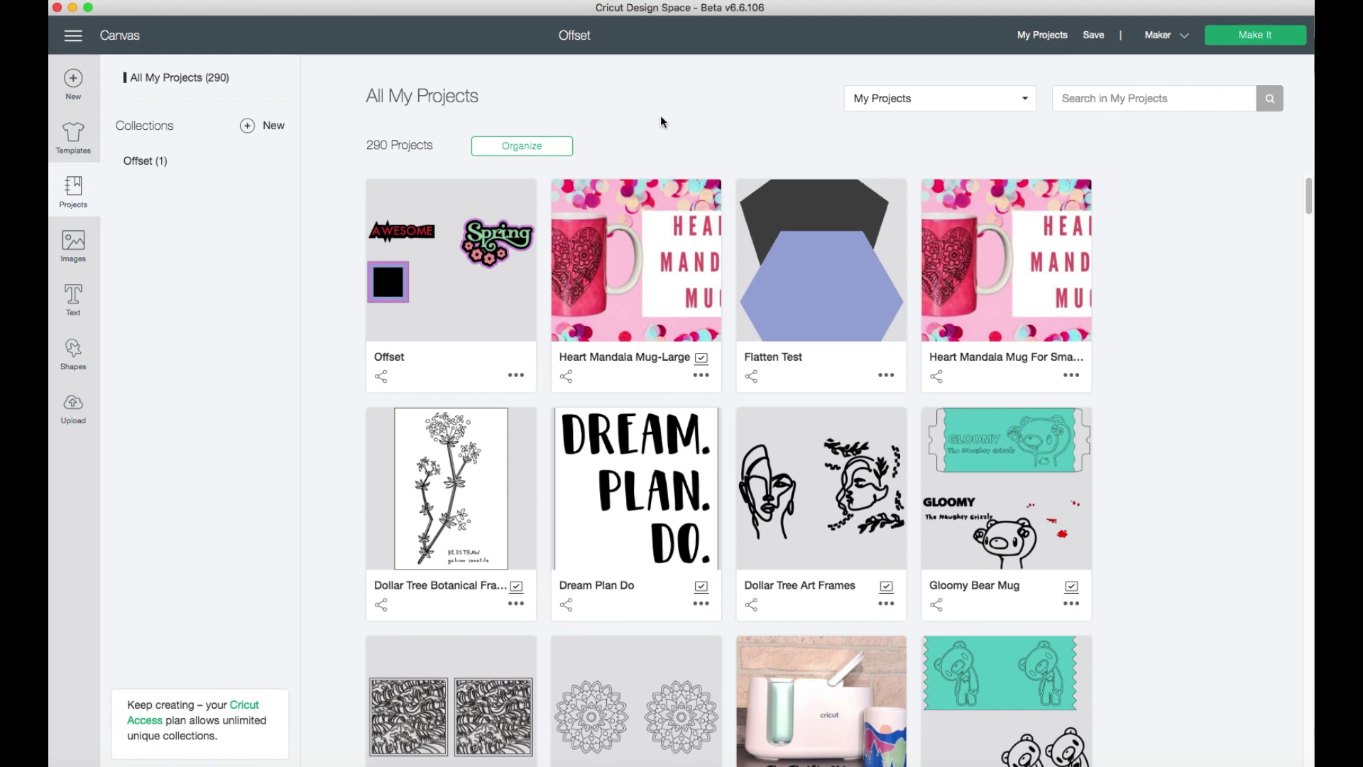
mouse_move(162, 165)
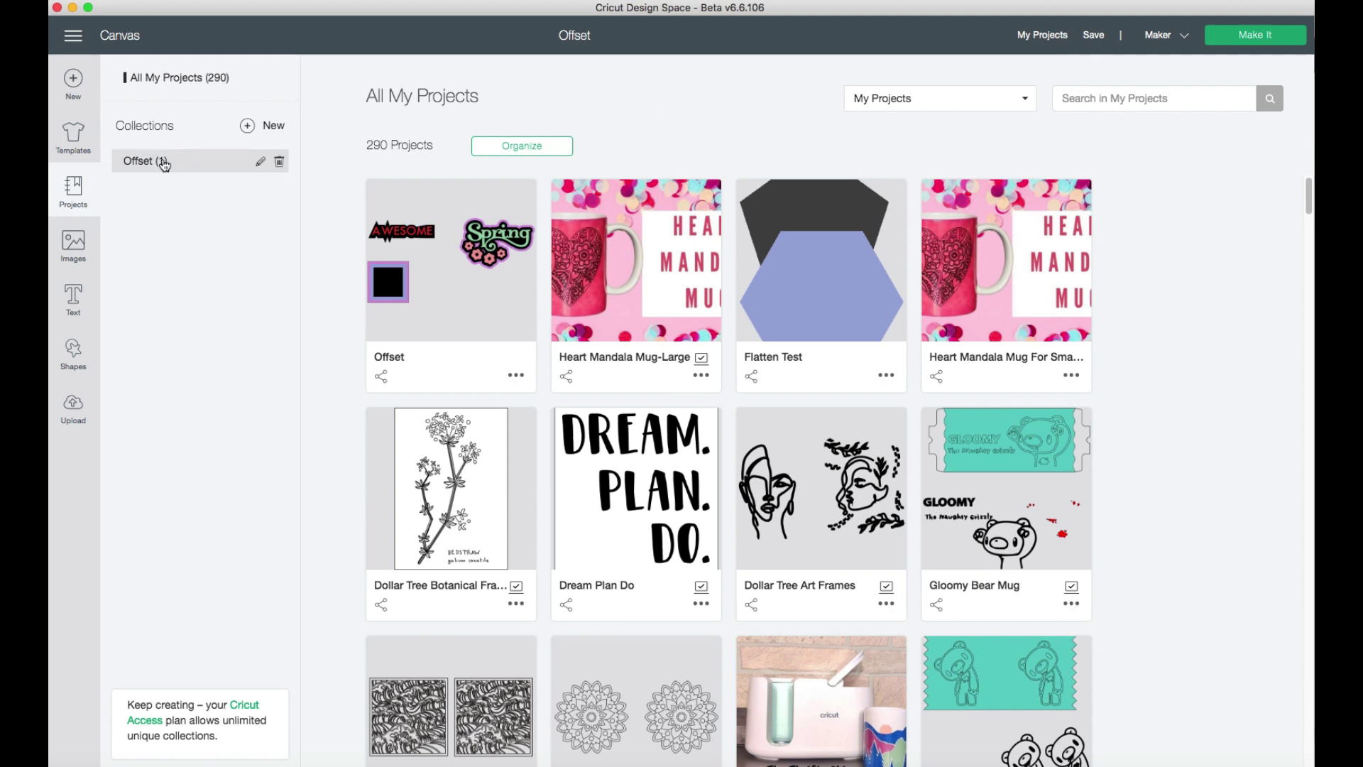
left_click(260, 162)
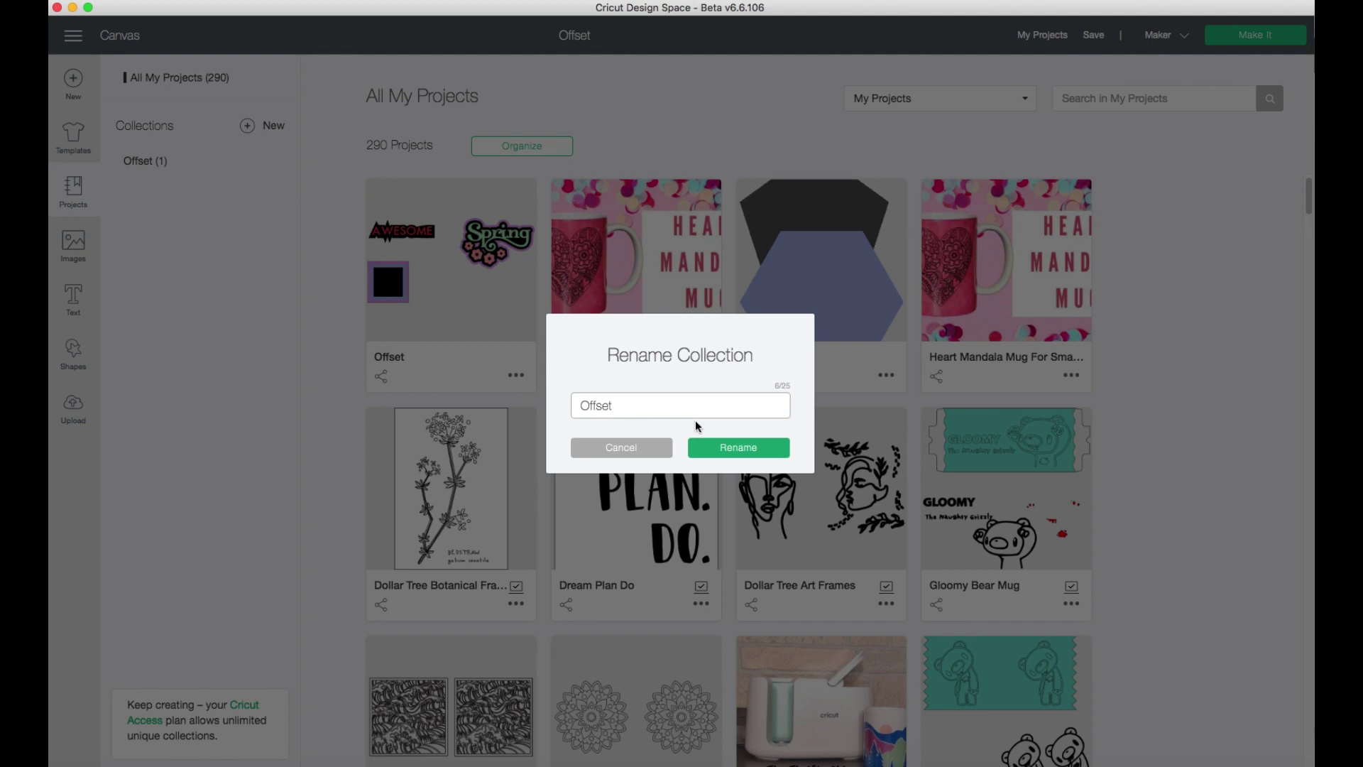
left_click(654, 449)
mouse_move(213, 148)
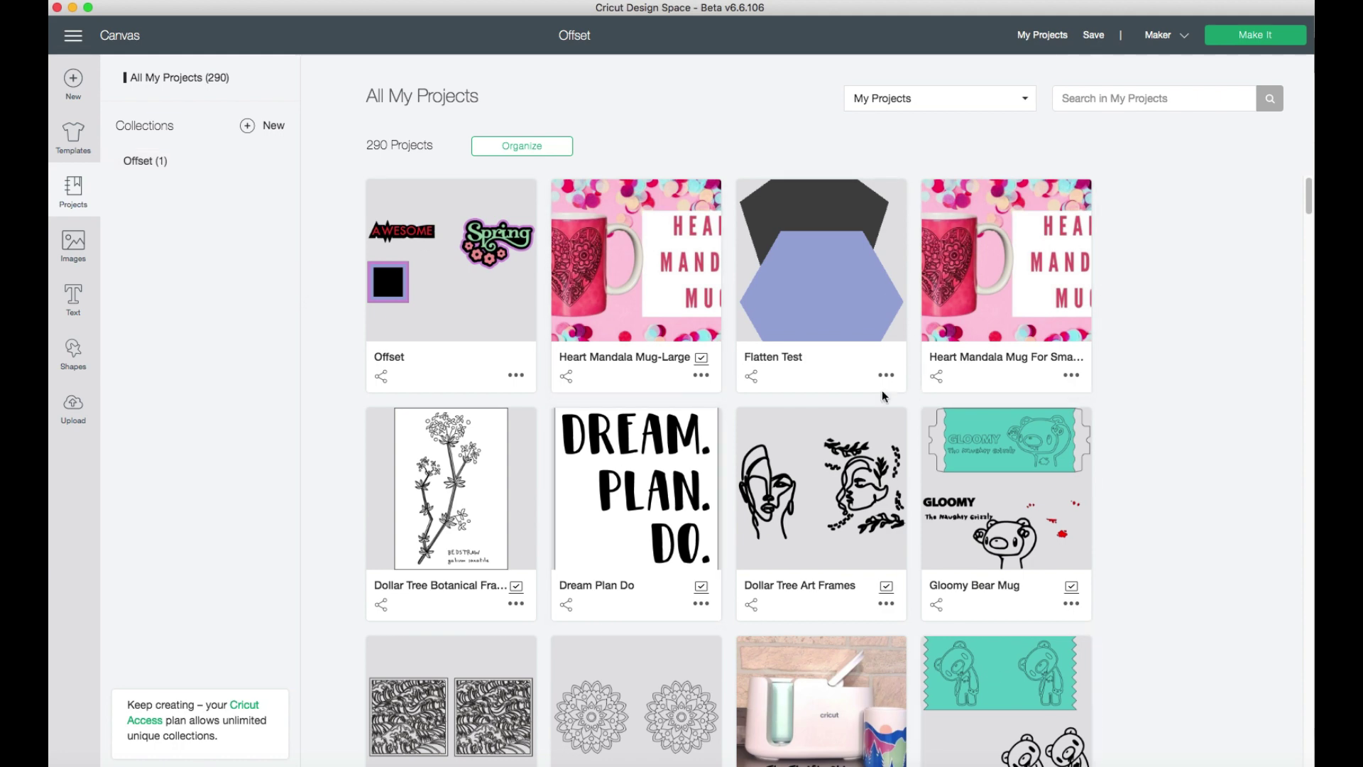
- Select six projects to organize: both Heart Mandala mugs, Gloomy Bear Mug, Sunrise Mountain Mug, Best Dad Mug and the teal two-bear mug
left_click(526, 147)
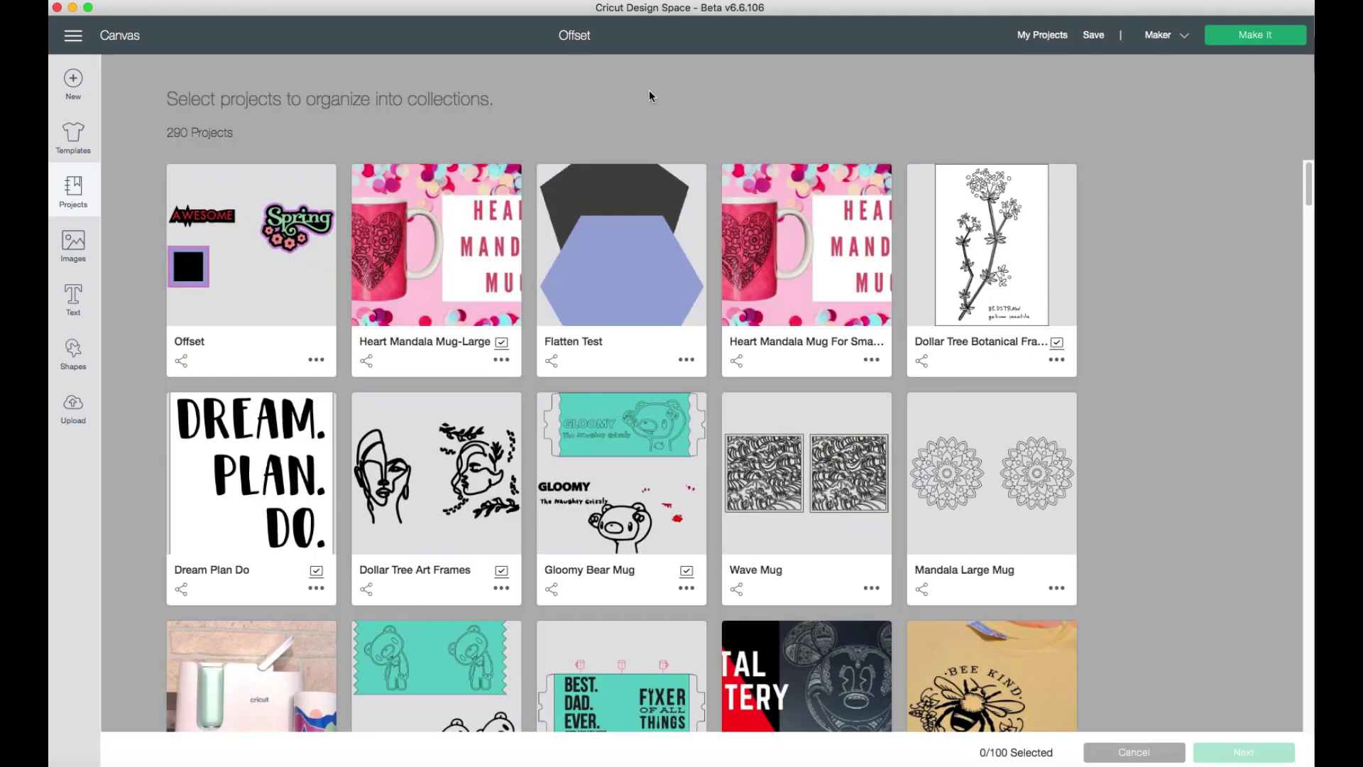
left_click(438, 274)
left_click(789, 263)
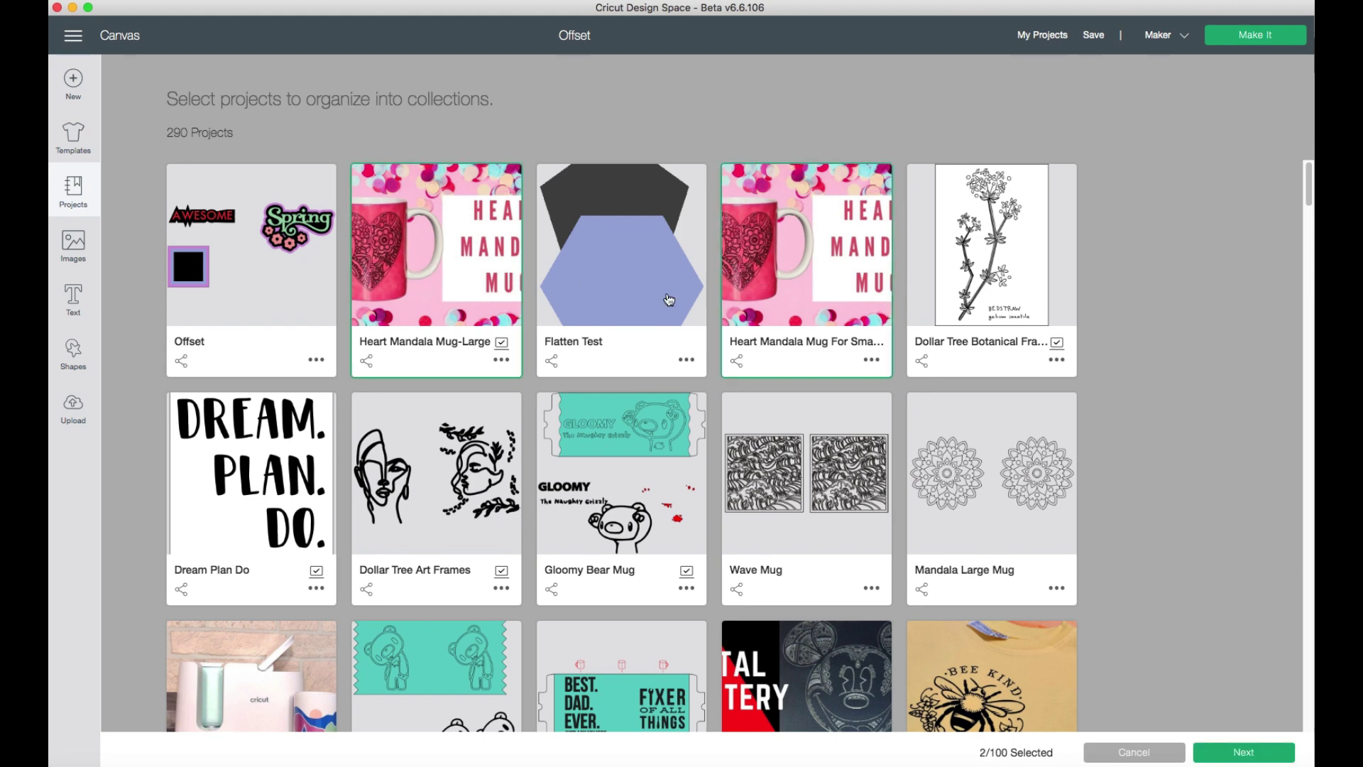
left_click(627, 460)
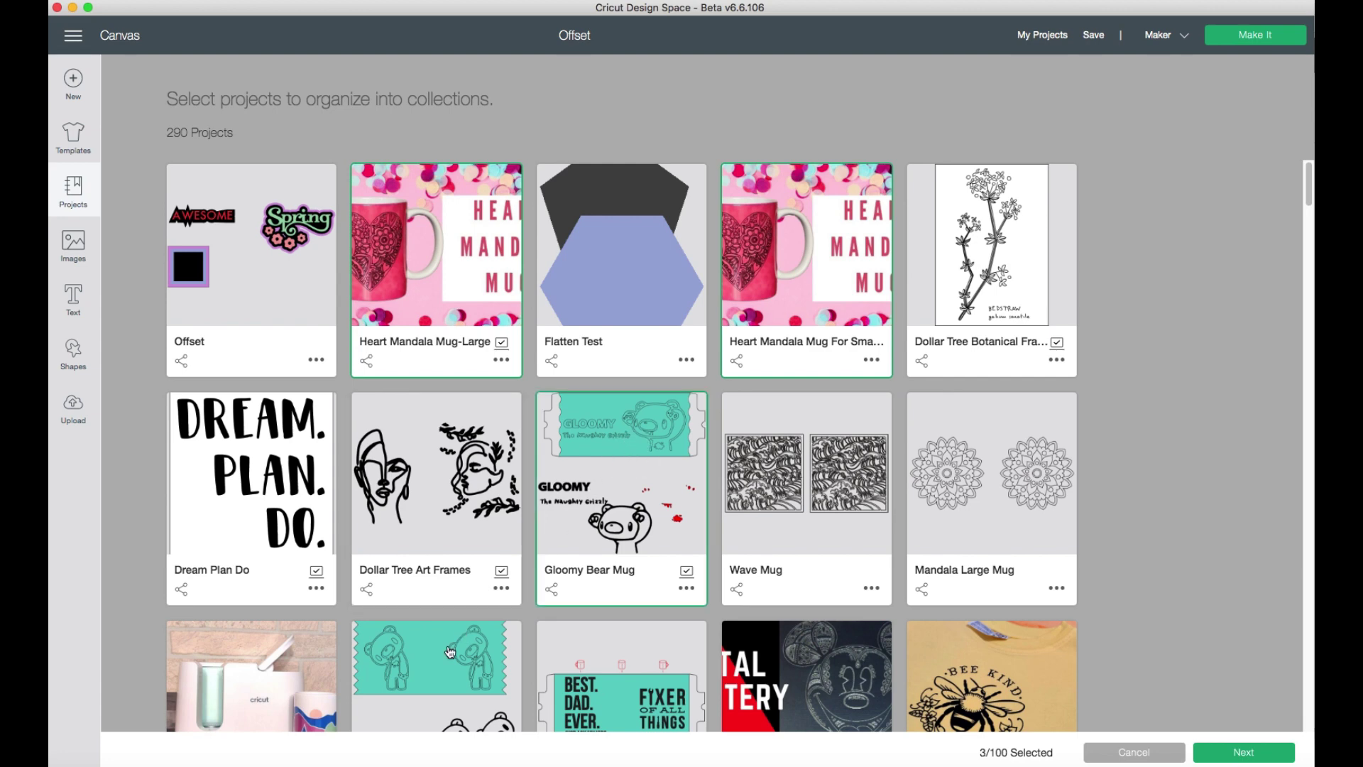
left_click(418, 668)
left_click(293, 689)
left_click(572, 676)
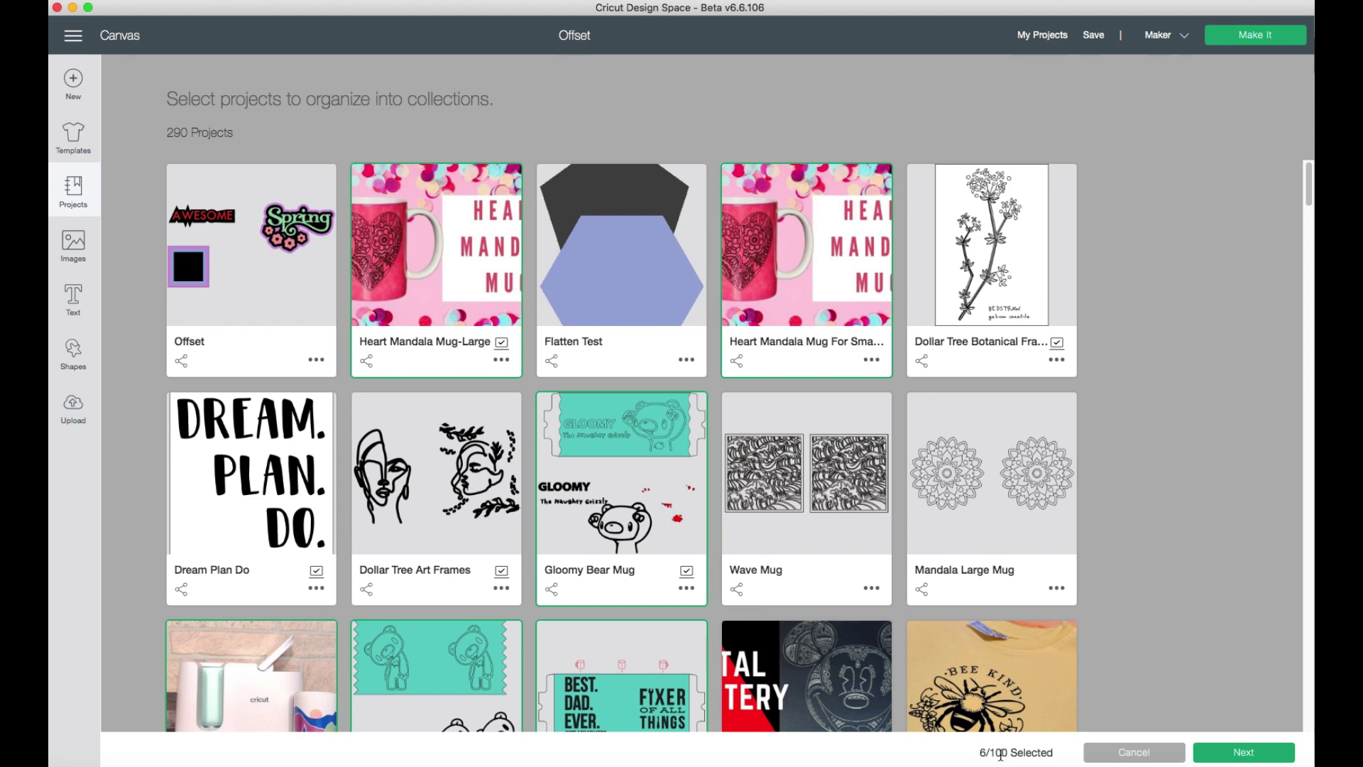
- Add the selected projects to a new collection named Mug Designs and open that collection
left_click(1273, 758)
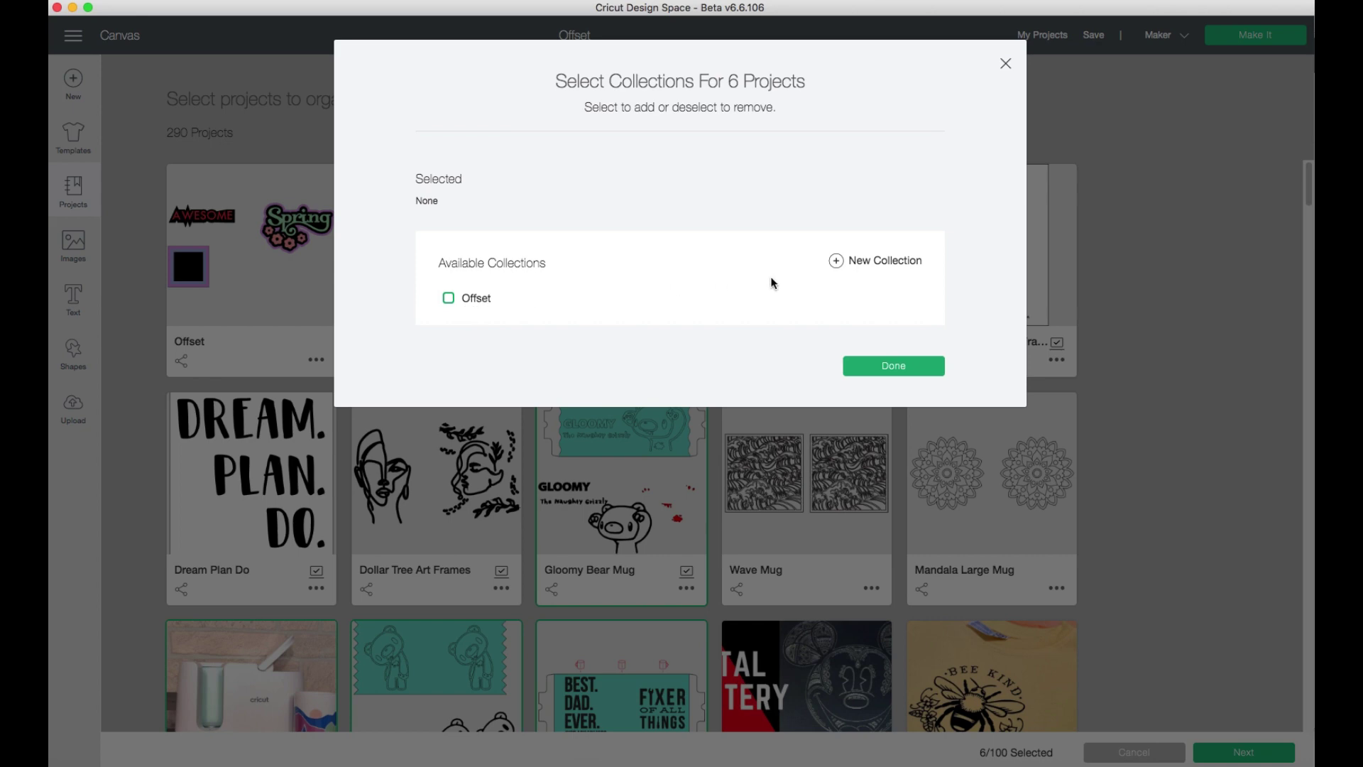
left_click(835, 260)
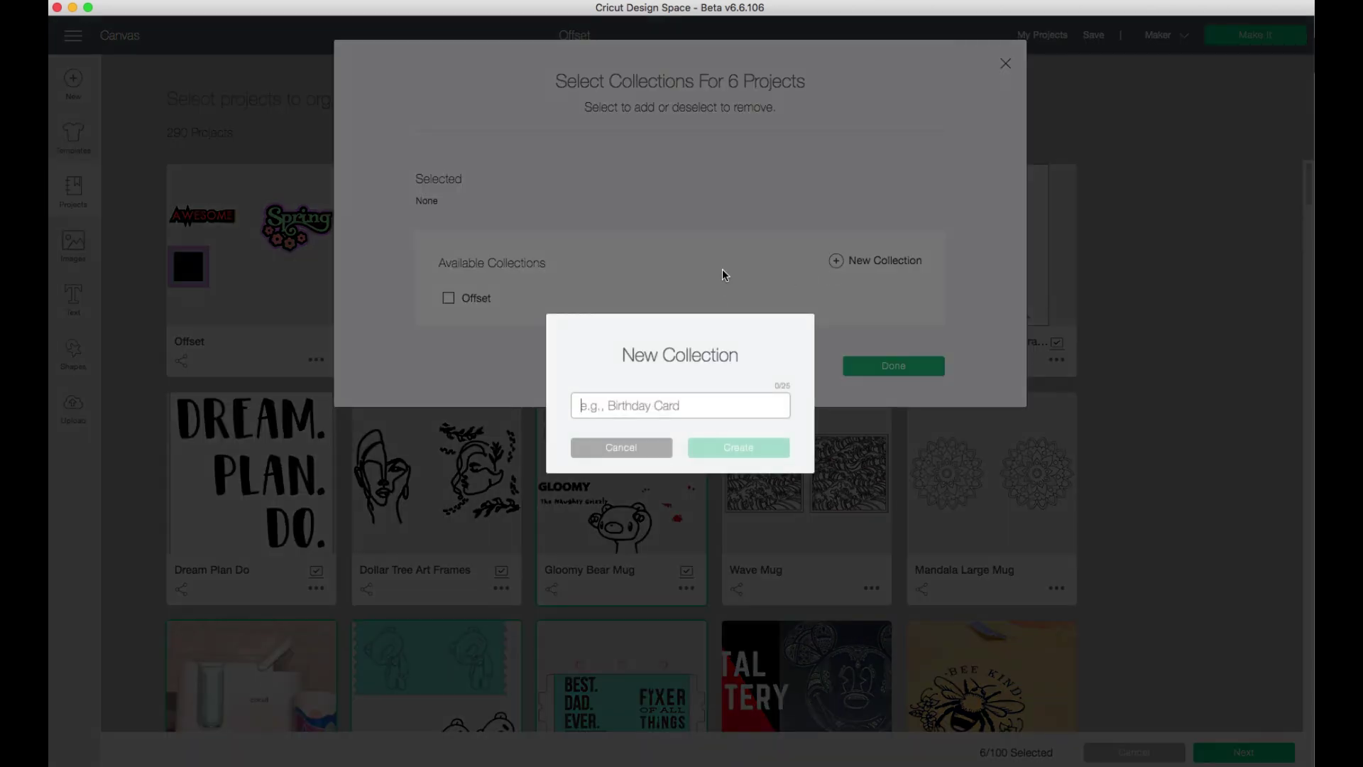
type("M")
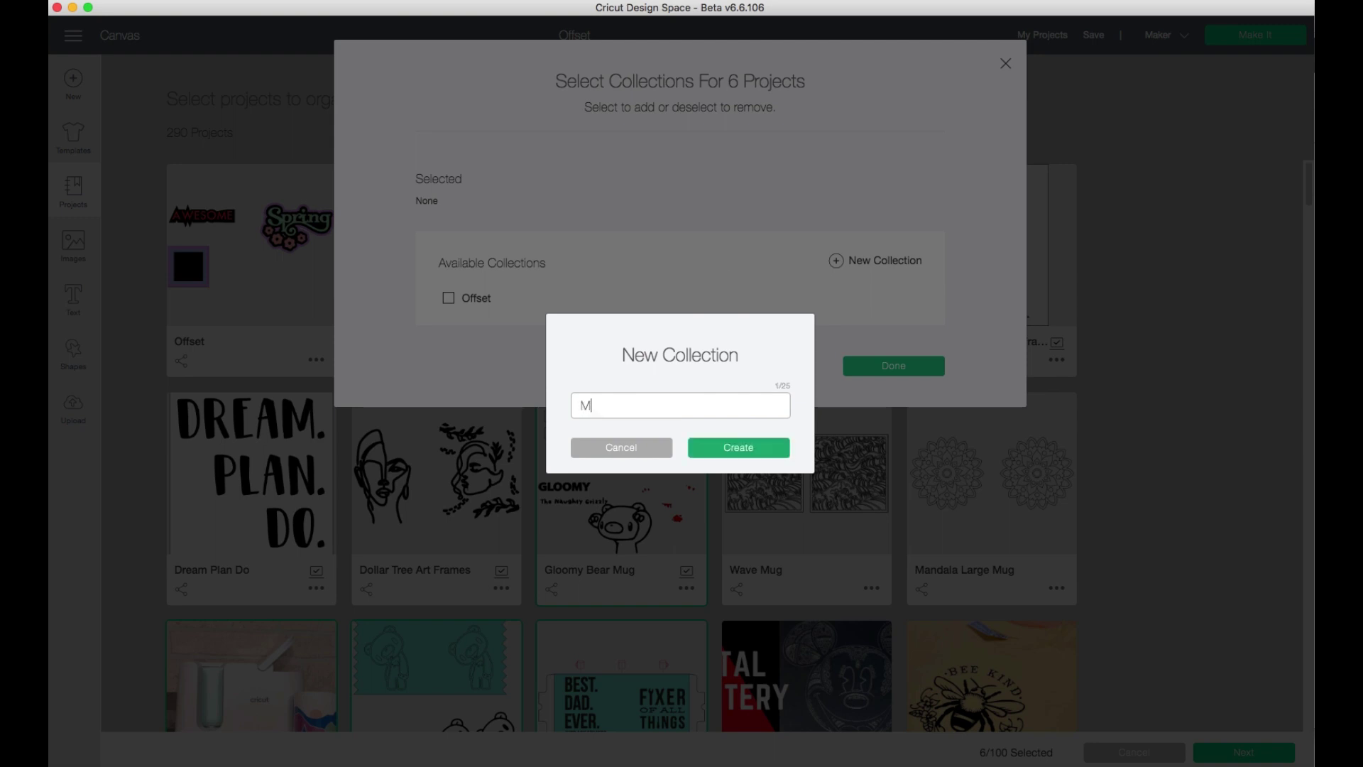
type("ug Designs")
left_click(712, 451)
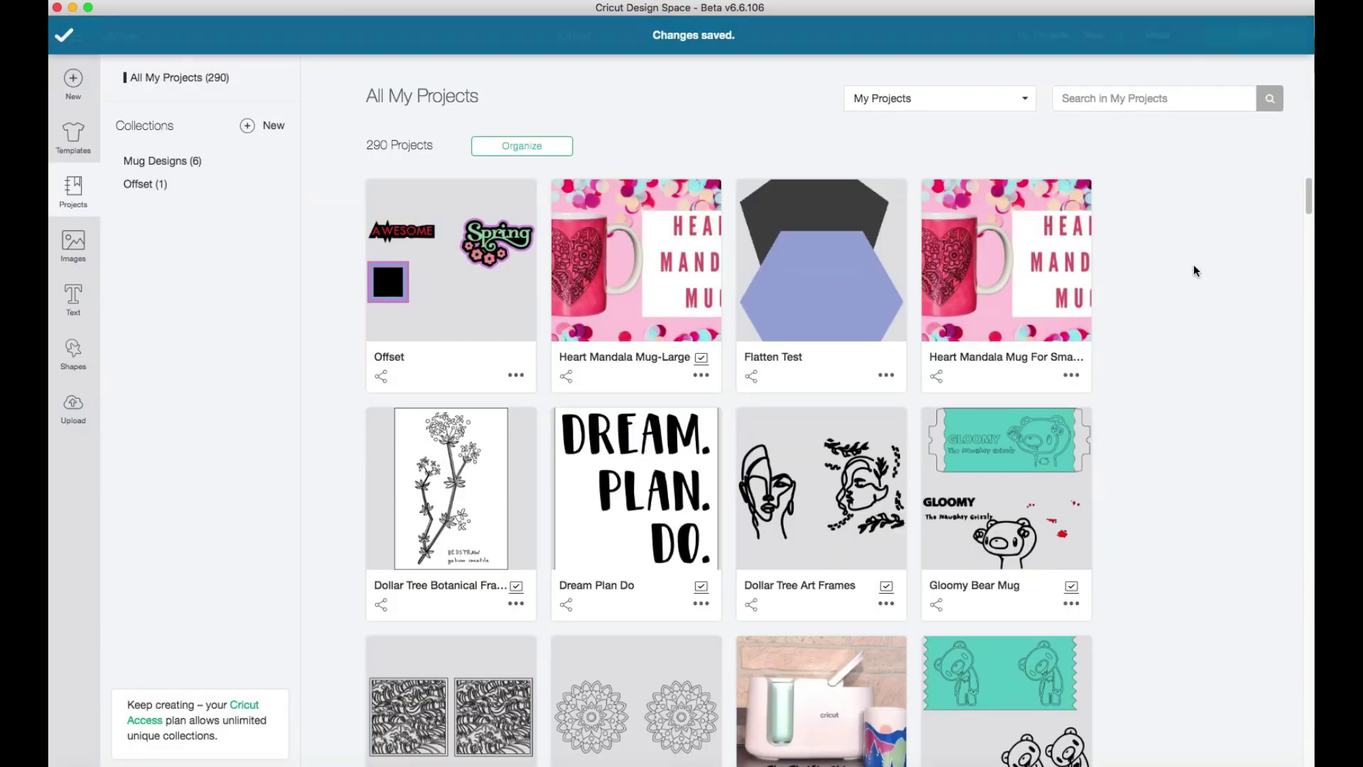
left_click(160, 167)
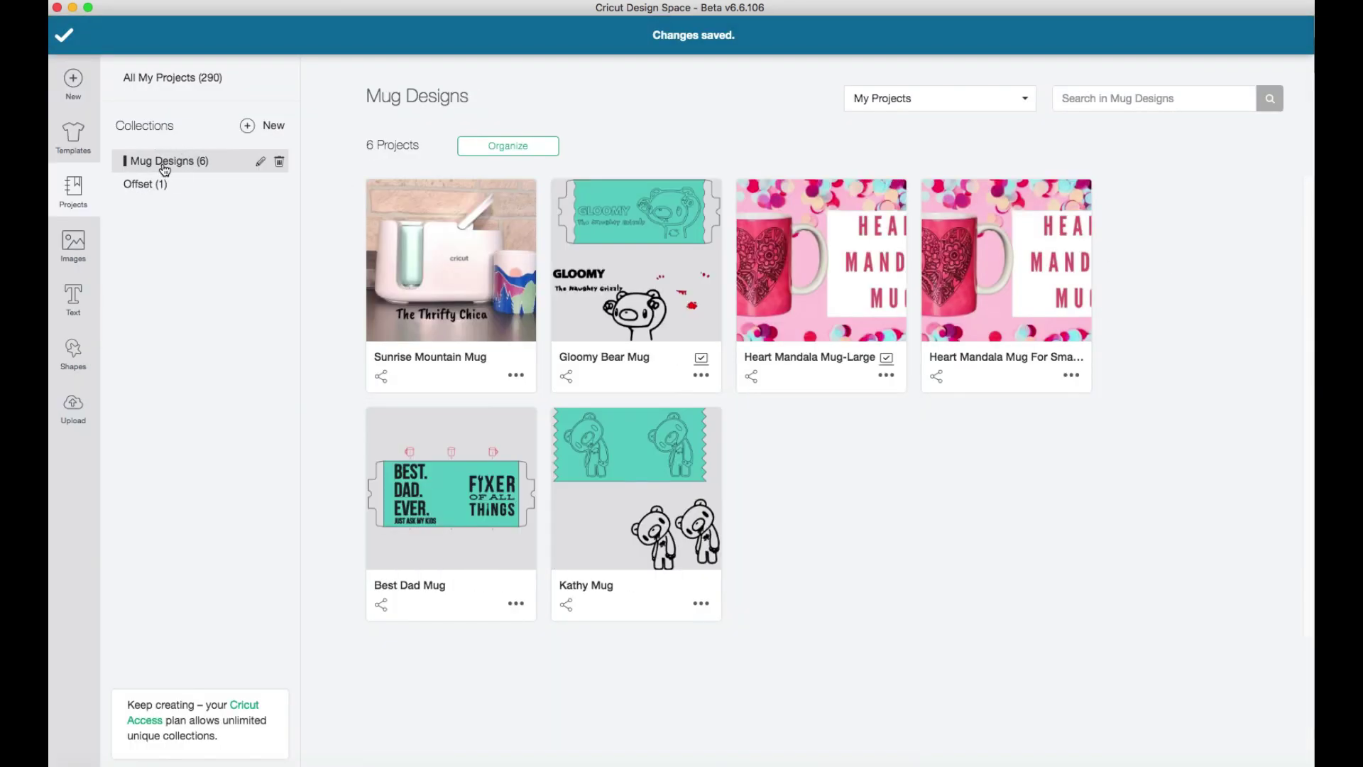